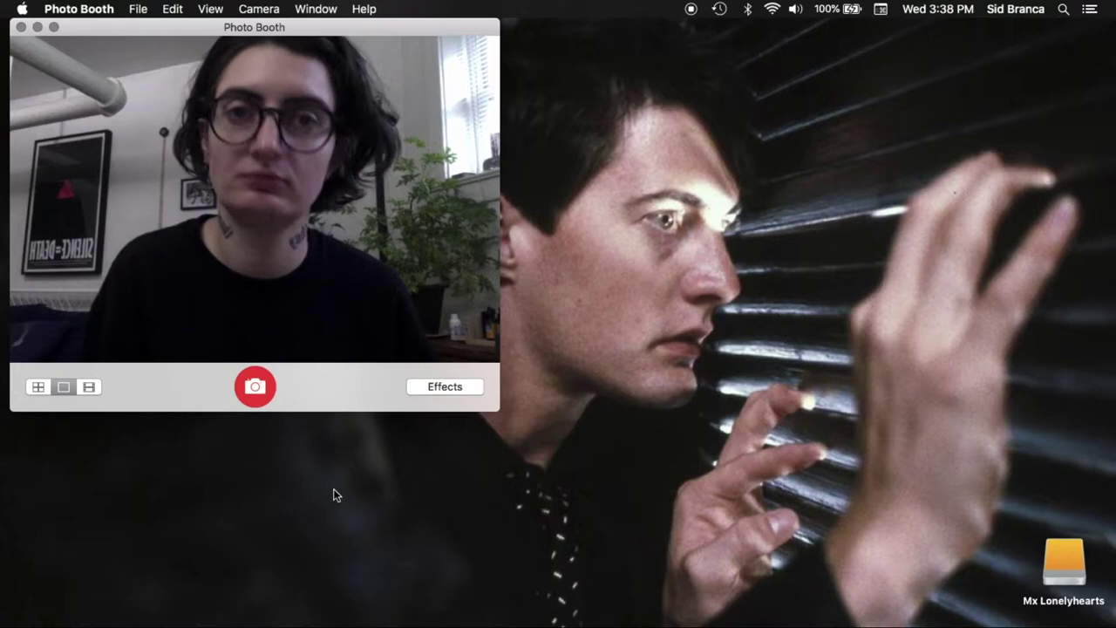
Slide out the hidden Dock beside the Photo Booth webcam preview.
{"action": "mouse_move", "coordinate": [2, 381]}
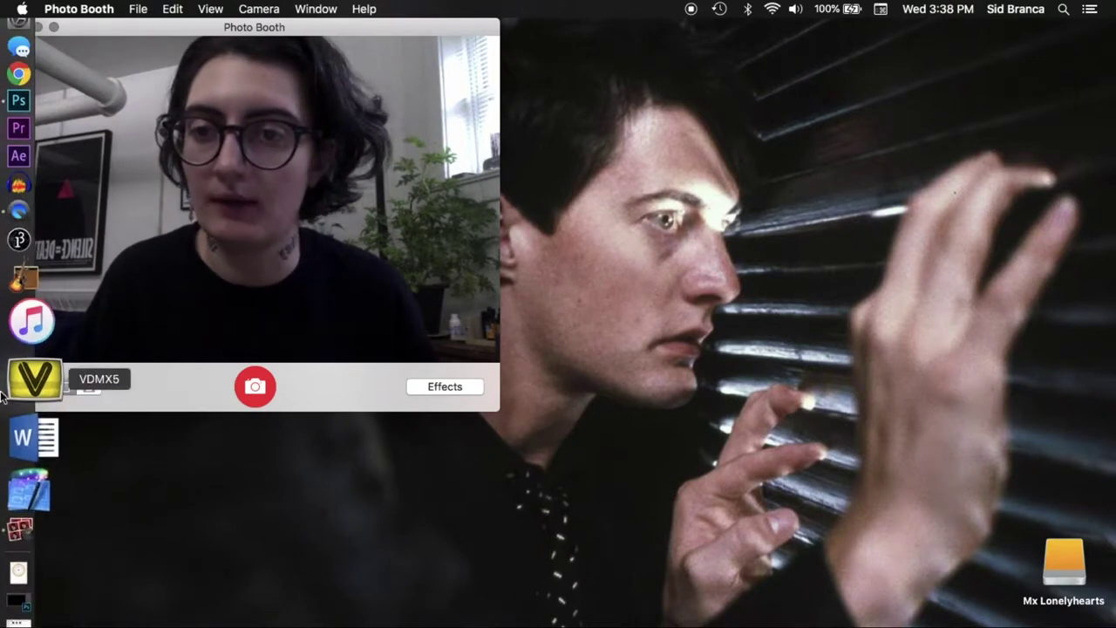
Restore the minimised Finder window showing the gif demo video folder from the Dock.
{"action": "left_click", "coordinate": [29, 486]}
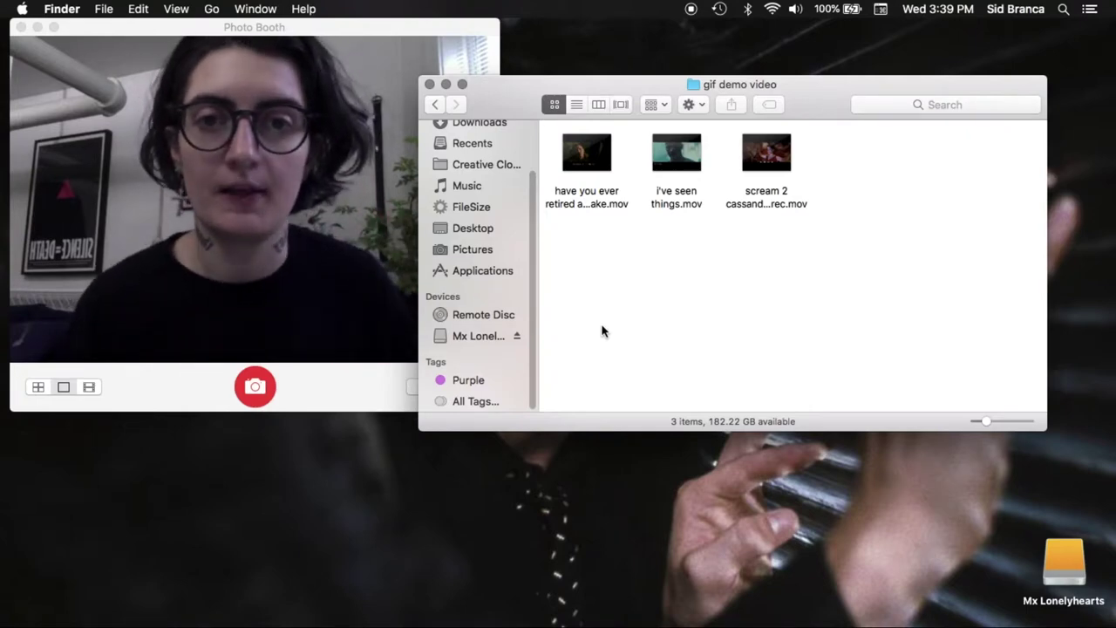
Play 'have you ever retired a human by mistake.mov' in QuickTime, pause, close it and deselect.
{"action": "double_click", "coordinate": [568, 168]}
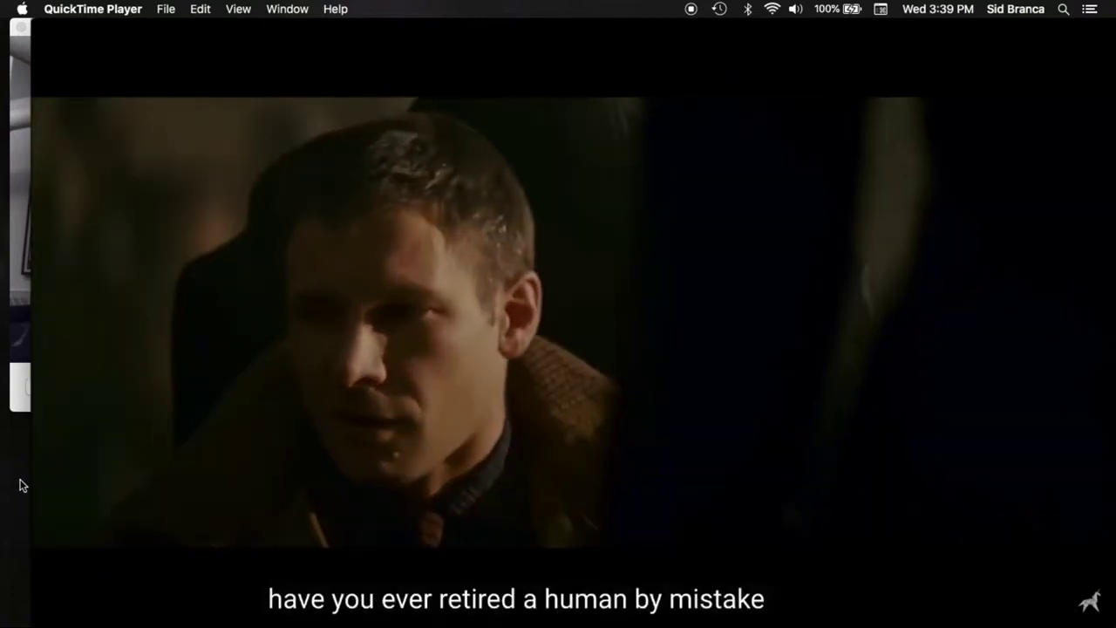
{"action": "left_click", "coordinate": [576, 496]}
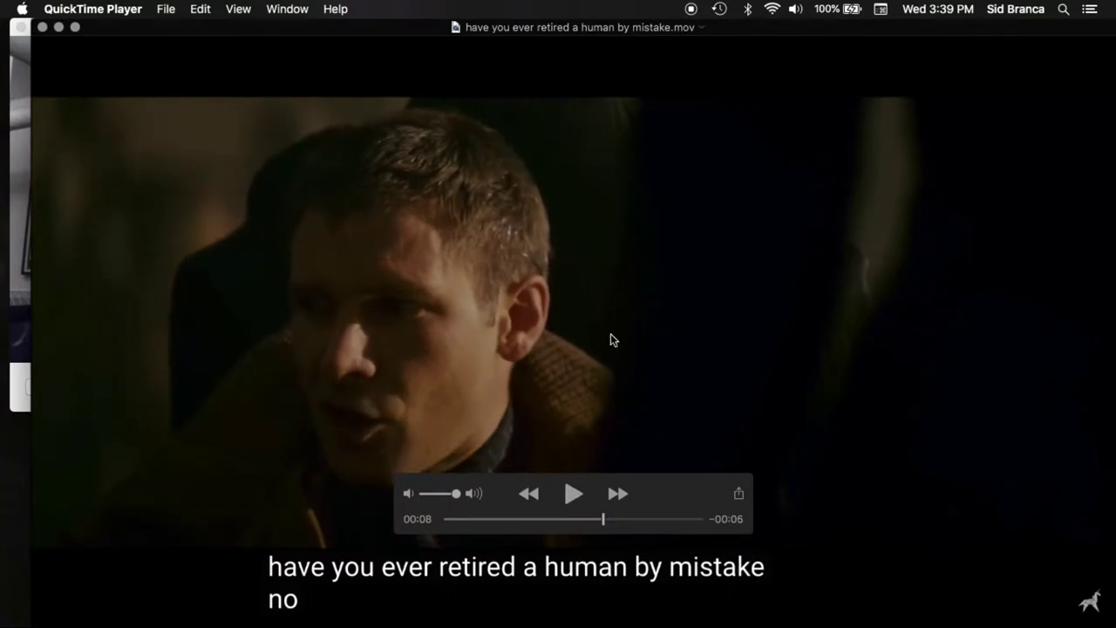
{"action": "left_click", "coordinate": [42, 27]}
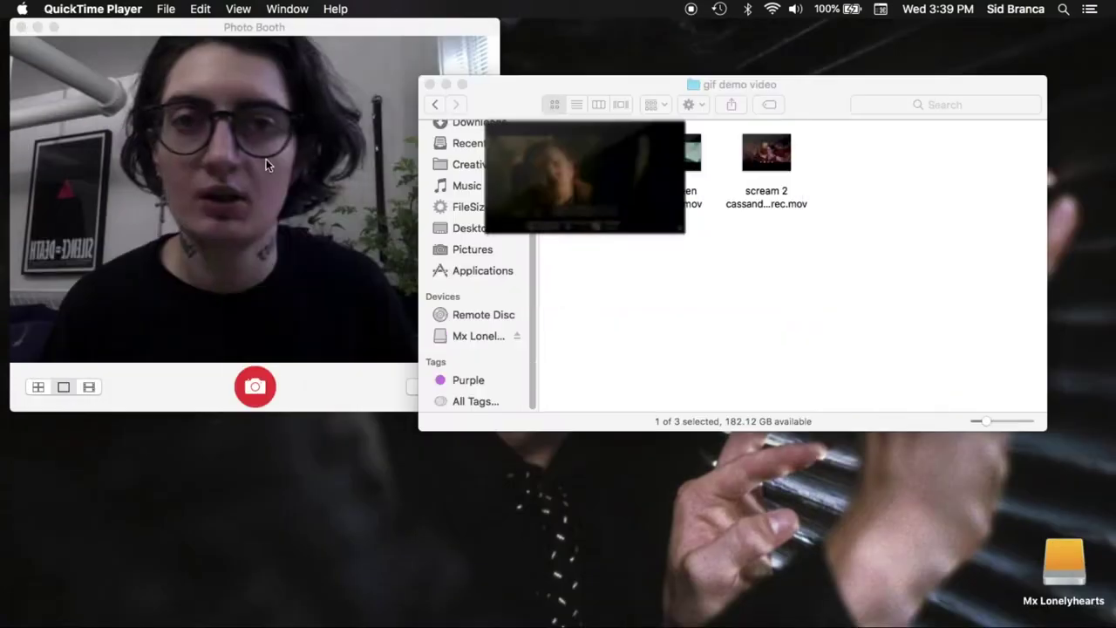
{"action": "left_click", "coordinate": [622, 272]}
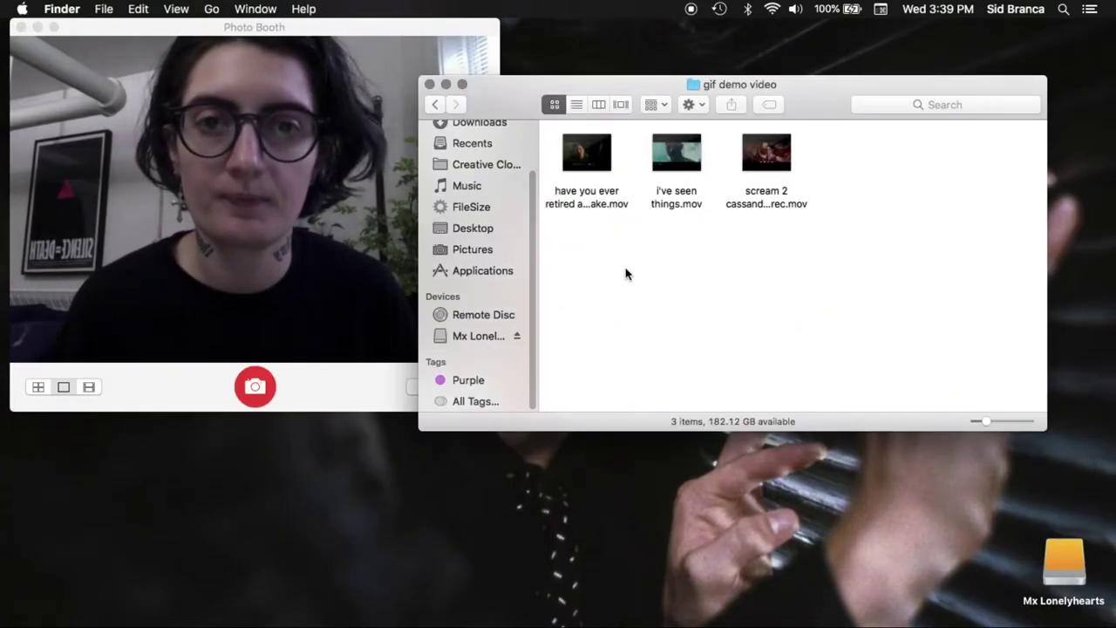
From Untitled-1, import 'have you ever retired a human by mistake.mov' via Video Frames to Layers.
{"action": "left_click", "coordinate": [12, 562]}
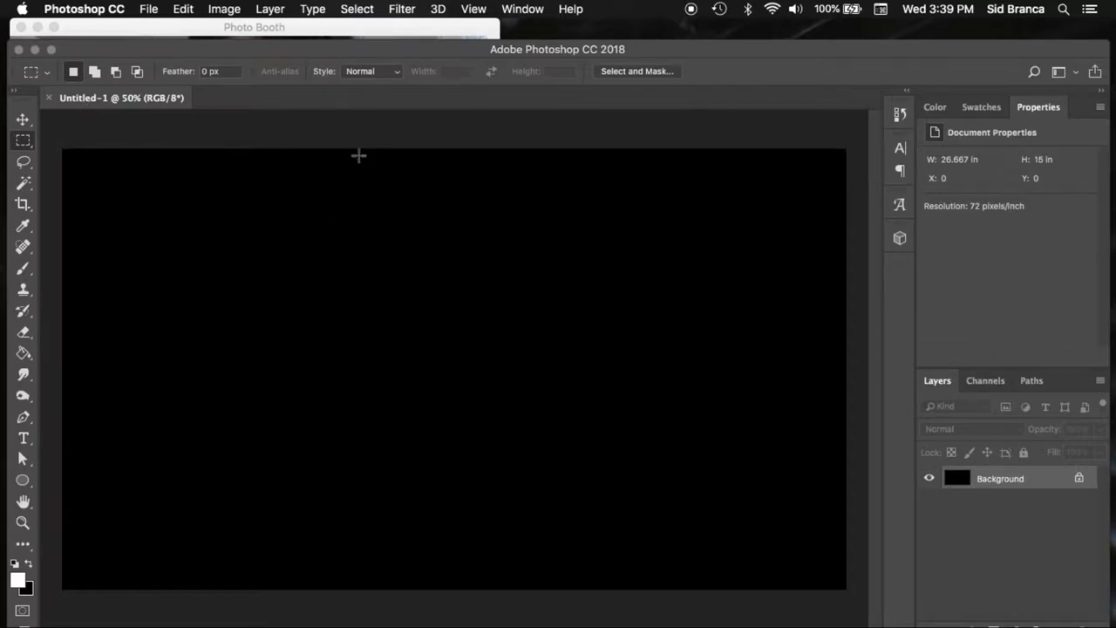
{"action": "left_click", "coordinate": [150, 9]}
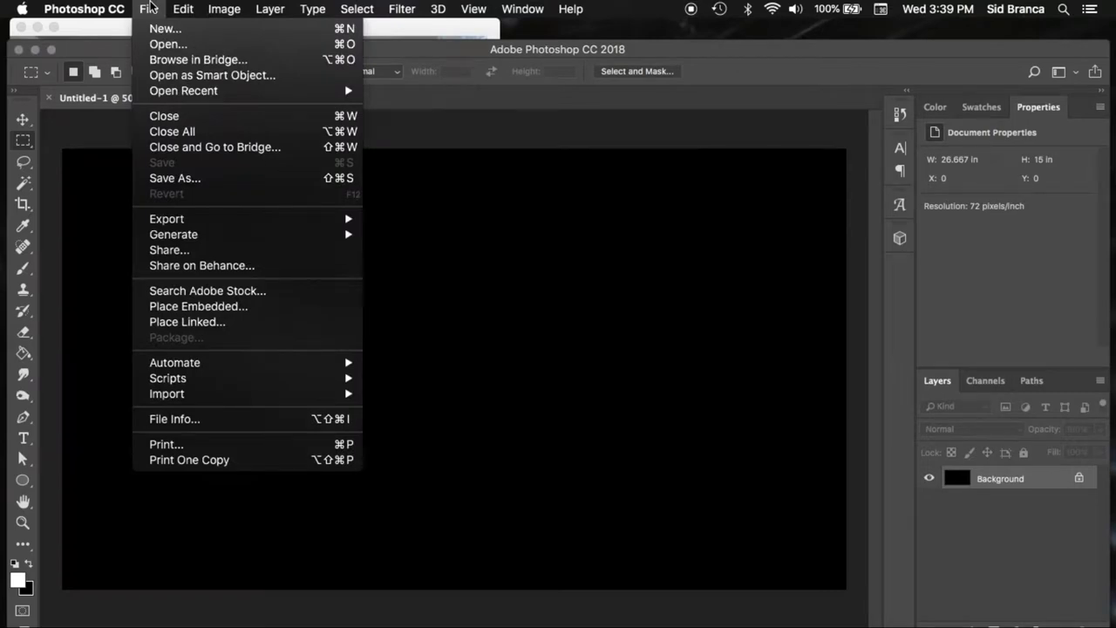
{"action": "mouse_move", "coordinate": [264, 401]}
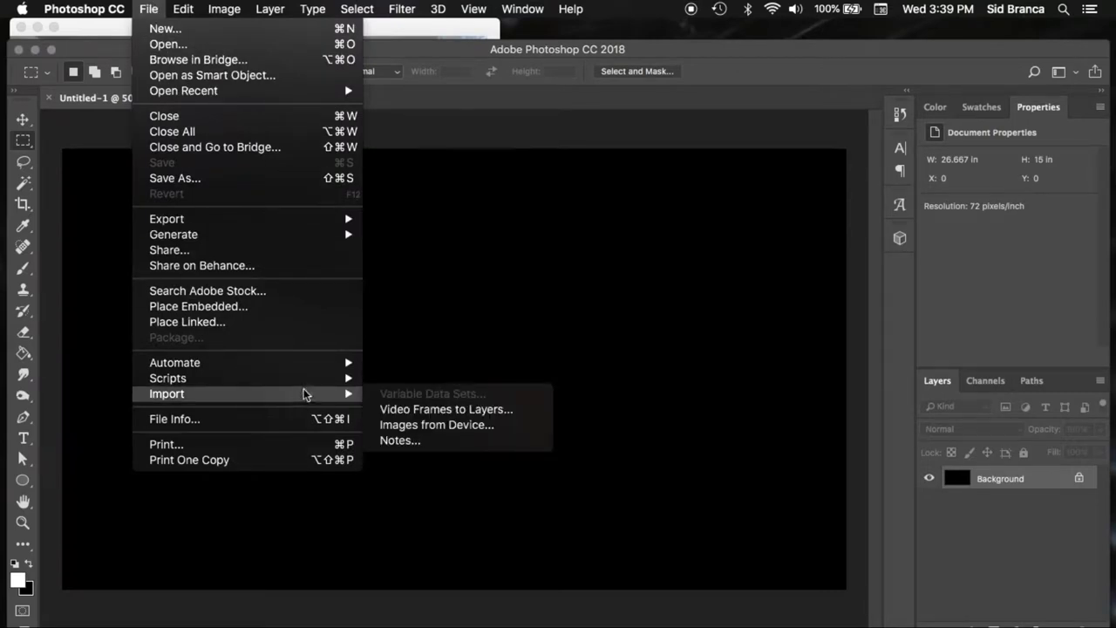
{"action": "left_click", "coordinate": [434, 410]}
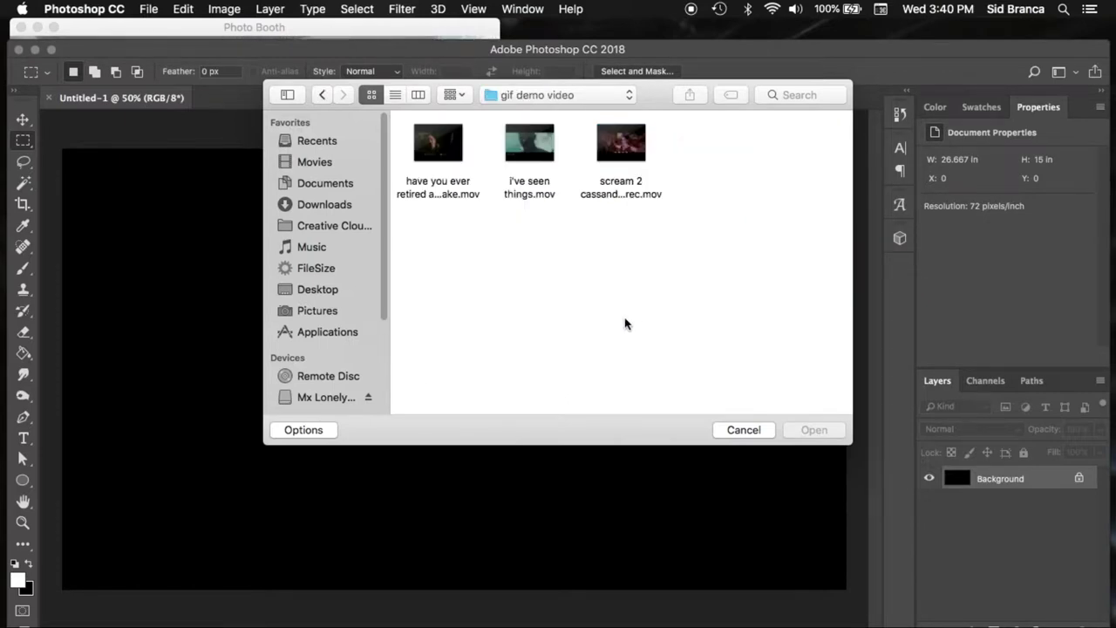
{"action": "left_click", "coordinate": [433, 143]}
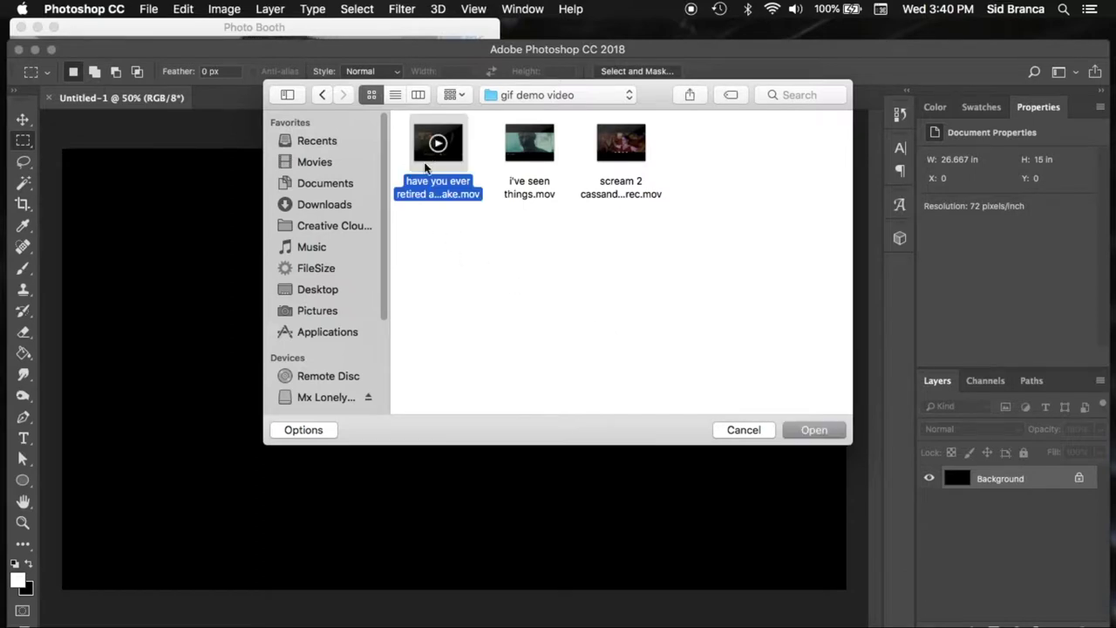
{"action": "left_click", "coordinate": [813, 433]}
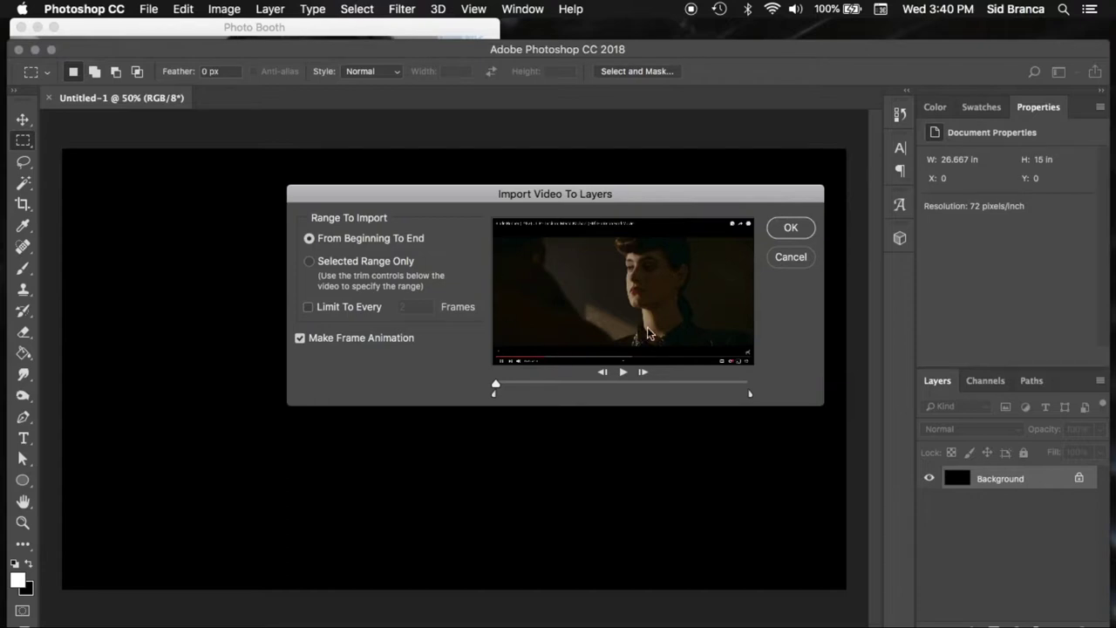
Choose Selected Range Only and drag the trim handles to a short mid-clip stretch.
{"action": "left_click", "coordinate": [310, 265]}
{"action": "left_click_drag", "start_coordinate": [497, 384], "coordinate": [591, 385]}
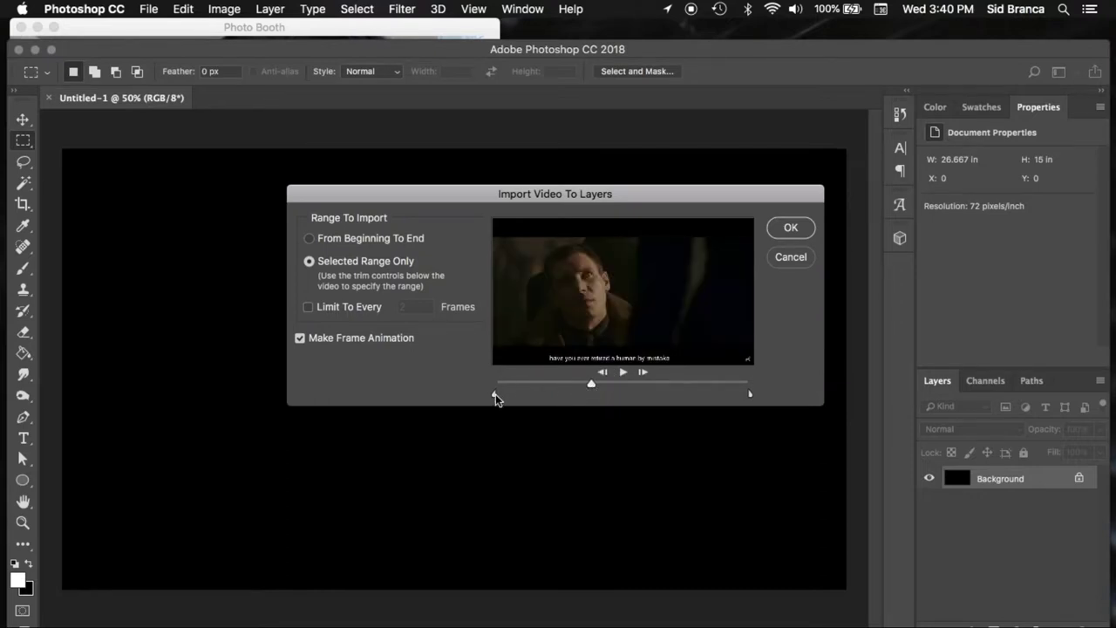
{"action": "left_click_drag", "start_coordinate": [495, 393], "coordinate": [650, 386]}
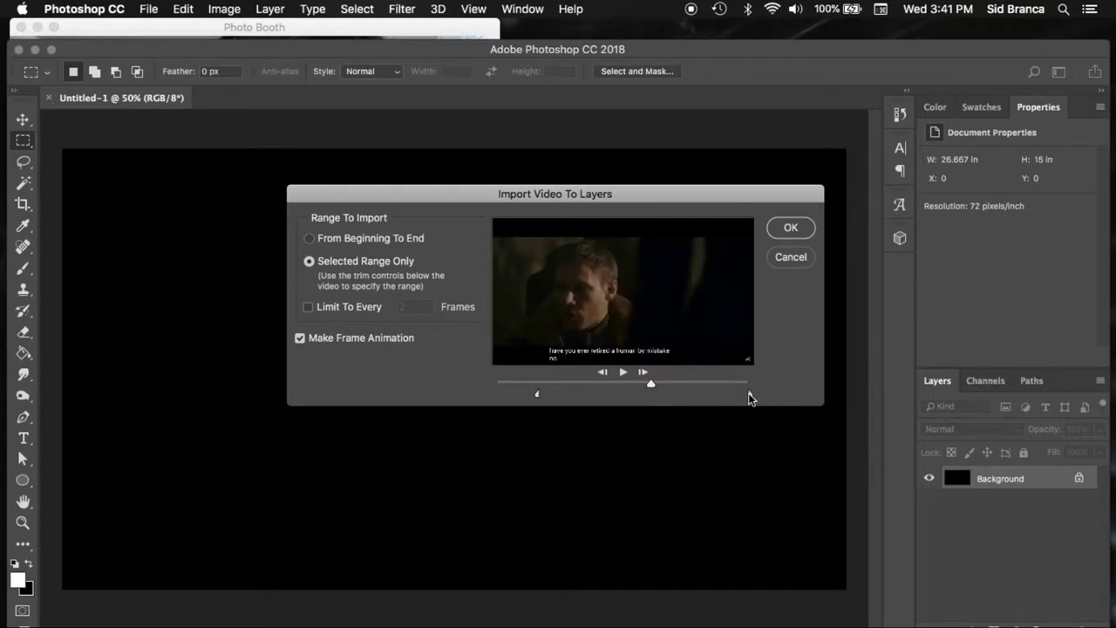
{"action": "left_click_drag", "start_coordinate": [748, 398], "coordinate": [641, 391]}
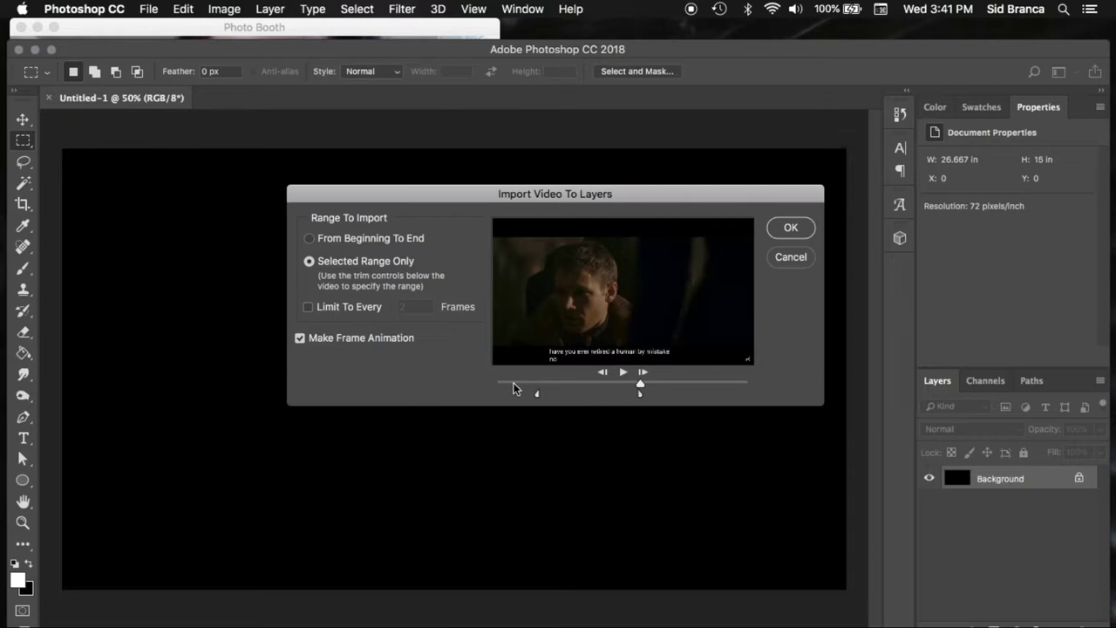
Enable Limit To Every and edit the frame interval so every 4th frame is imported.
{"action": "left_click", "coordinate": [308, 308]}
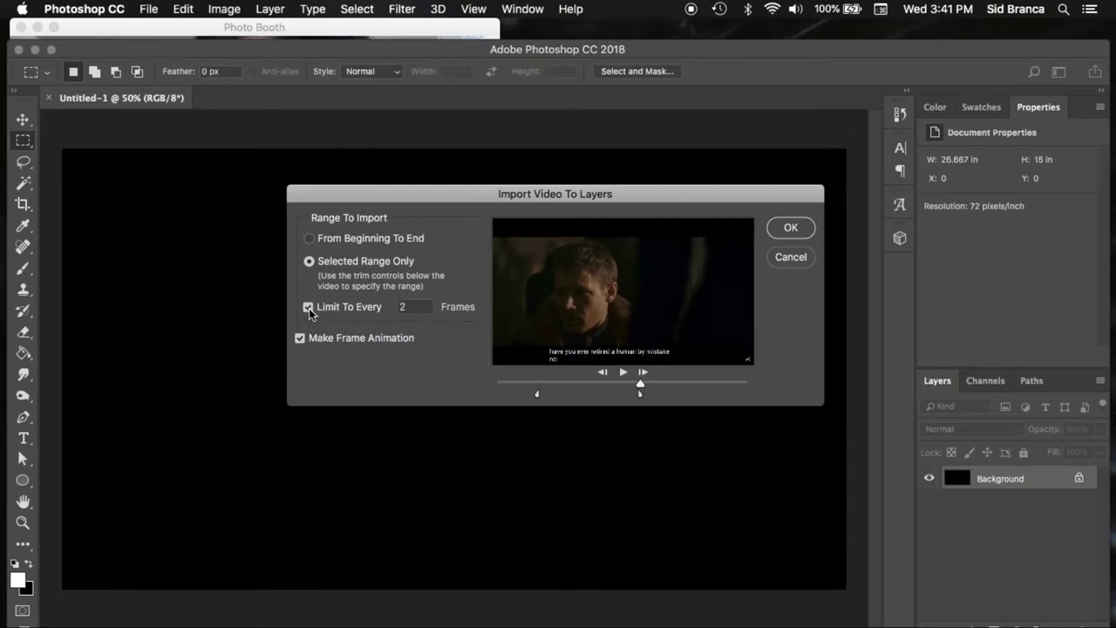
{"action": "double_click", "coordinate": [426, 307]}
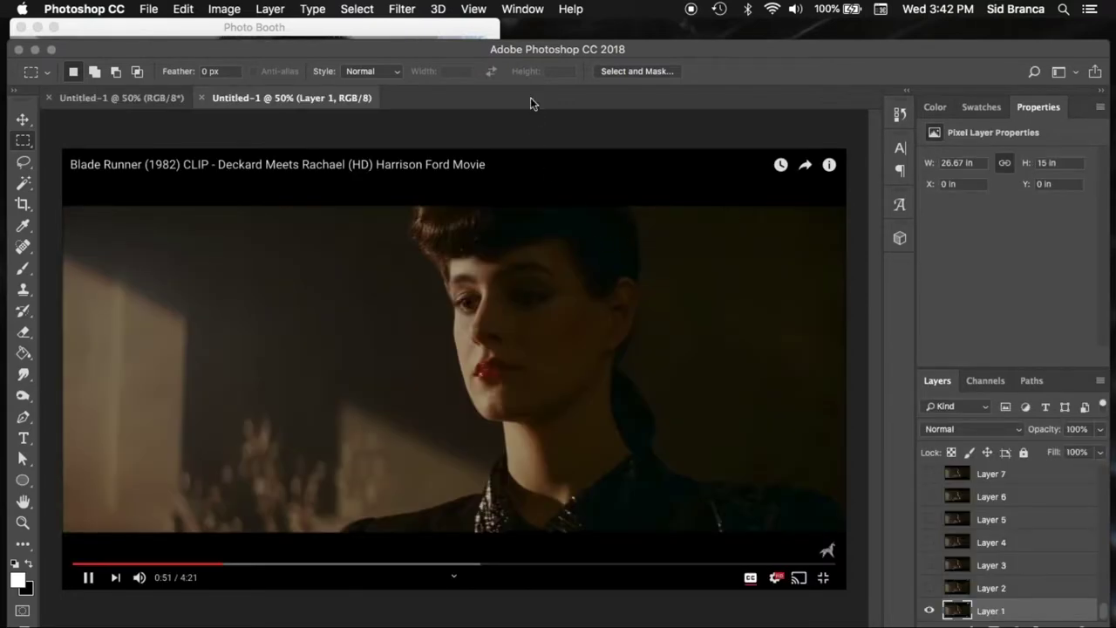
Show the Timeline panel, move the Photoshop window up and make the Layers panel taller.
{"action": "left_click", "coordinate": [524, 9]}
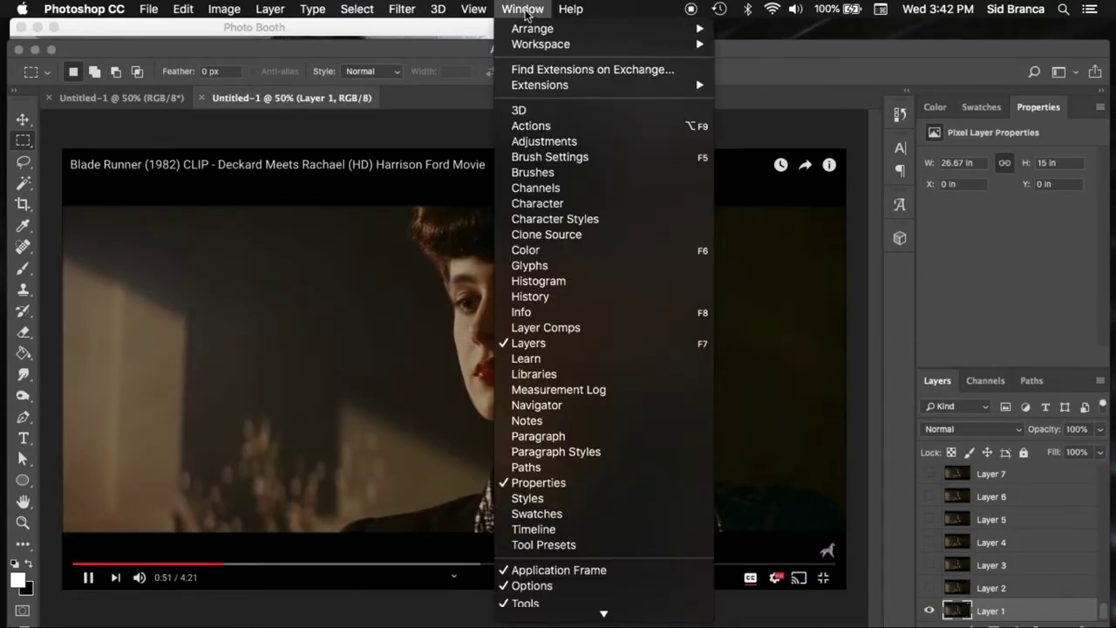
{"action": "left_click", "coordinate": [570, 531]}
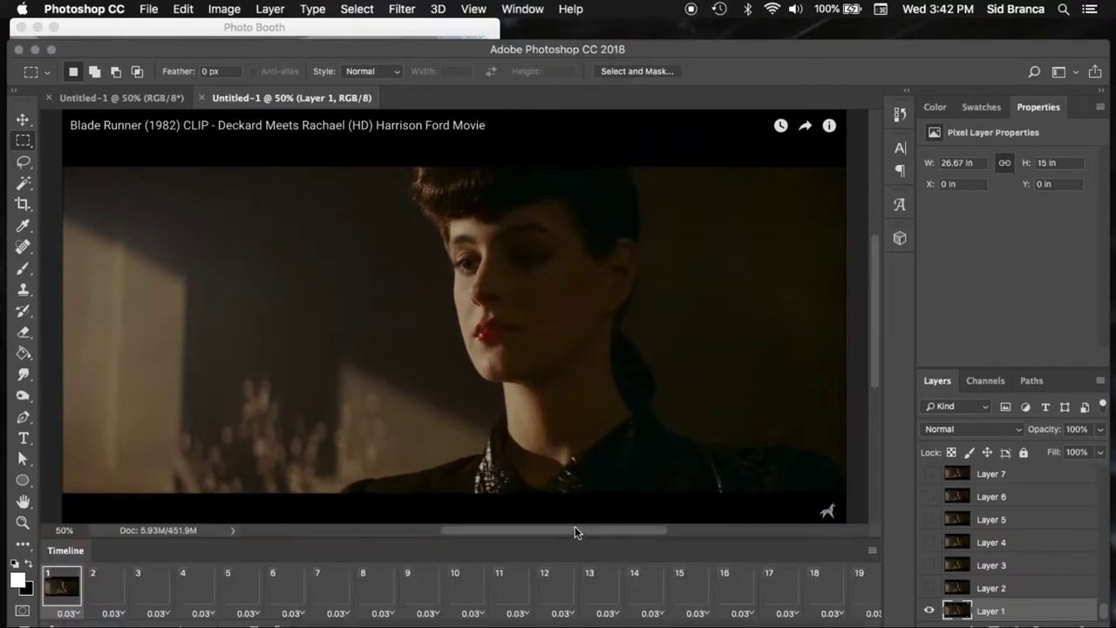
{"action": "left_click_drag", "start_coordinate": [765, 50], "coordinate": [763, 31]}
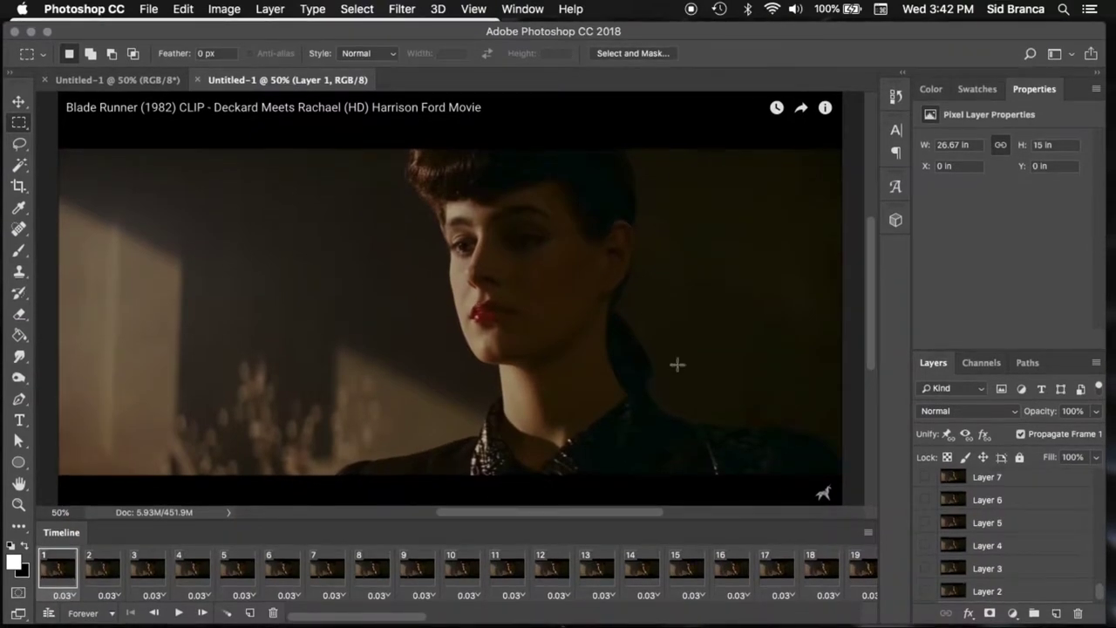
{"action": "scroll", "coordinate": [1046, 551], "scroll_direction": "up", "scroll_amount": 15}
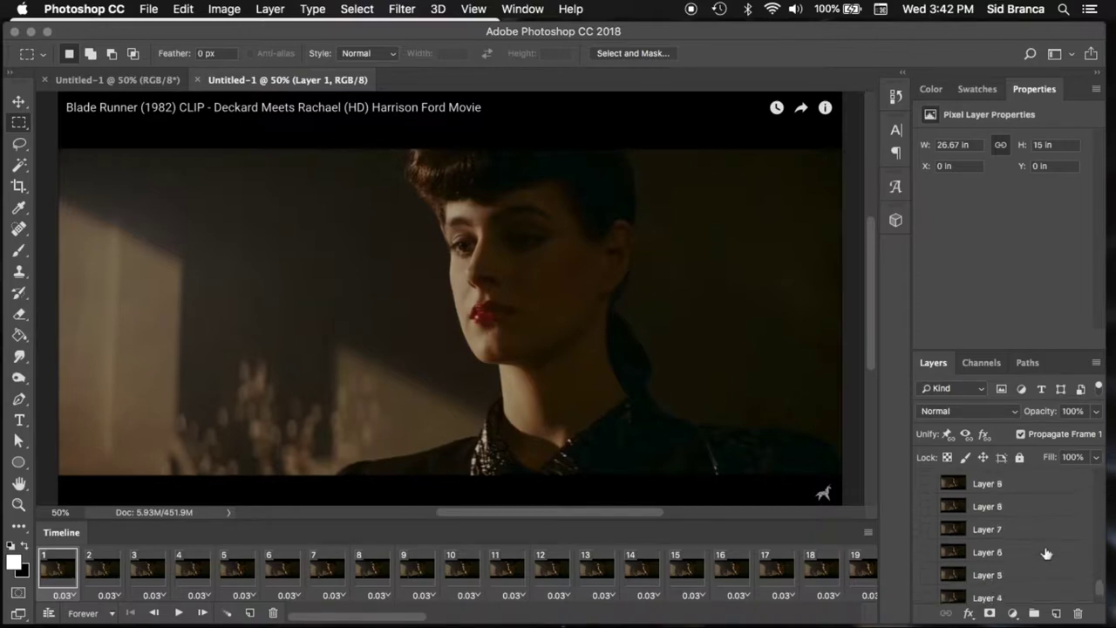
{"action": "scroll", "coordinate": [1047, 553], "scroll_direction": "up", "scroll_amount": 20}
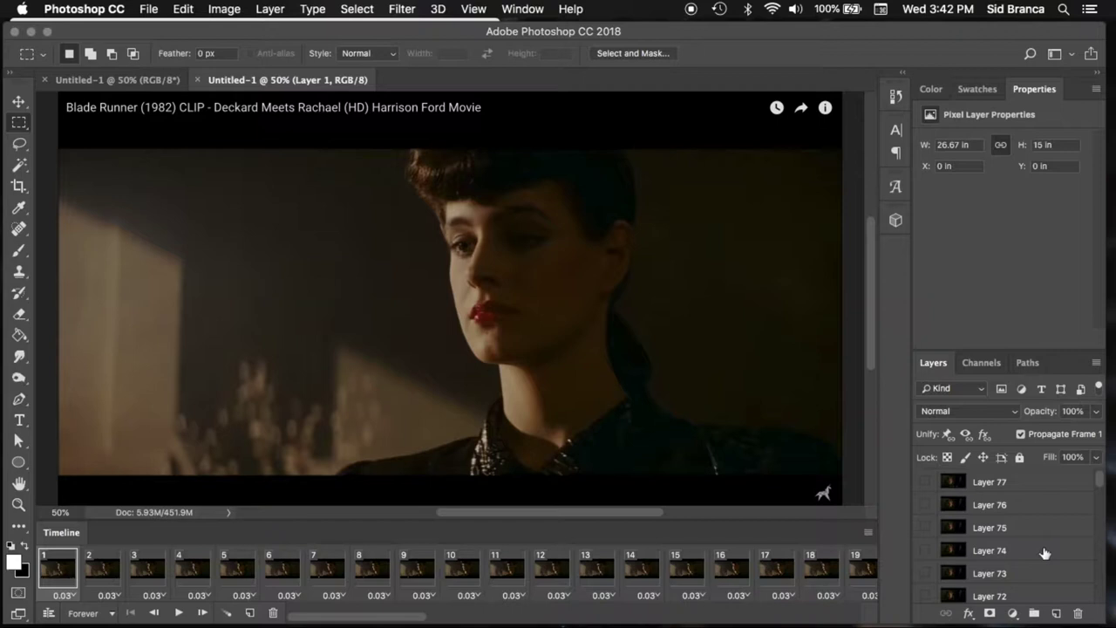
{"action": "left_click_drag", "start_coordinate": [332, 621], "coordinate": [285, 619]}
{"action": "left_click_drag", "start_coordinate": [1002, 348], "coordinate": [997, 192]}
{"action": "left_click_drag", "start_coordinate": [1101, 417], "coordinate": [1097, 606]}
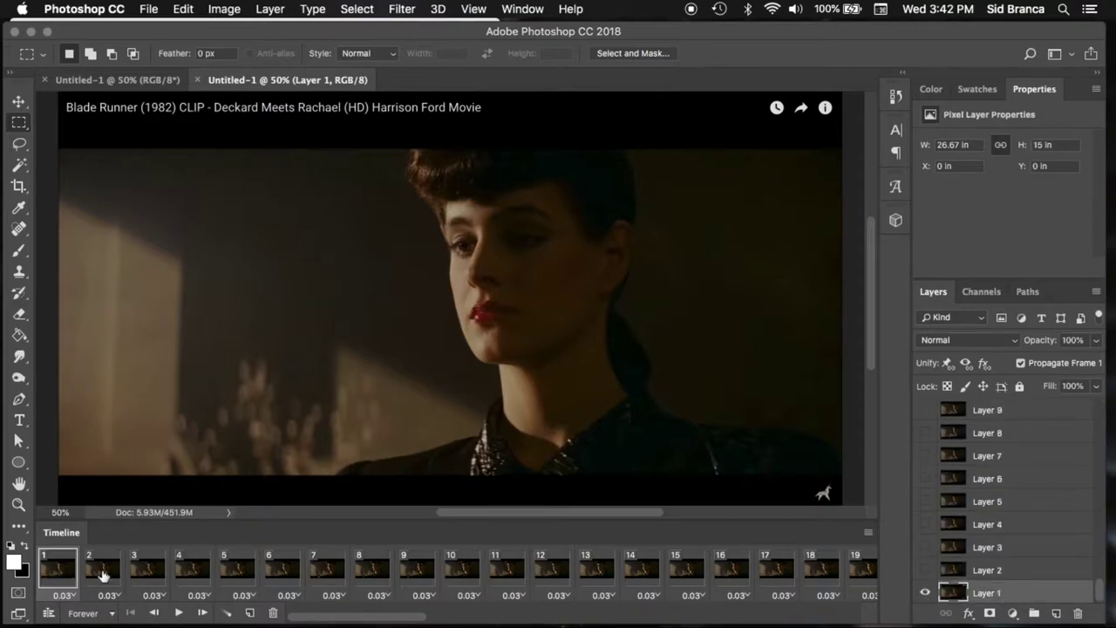
Step through frames 2 to 7 to find where the subtitle begins.
{"action": "left_click", "coordinate": [103, 572]}
{"action": "left_click", "coordinate": [147, 573]}
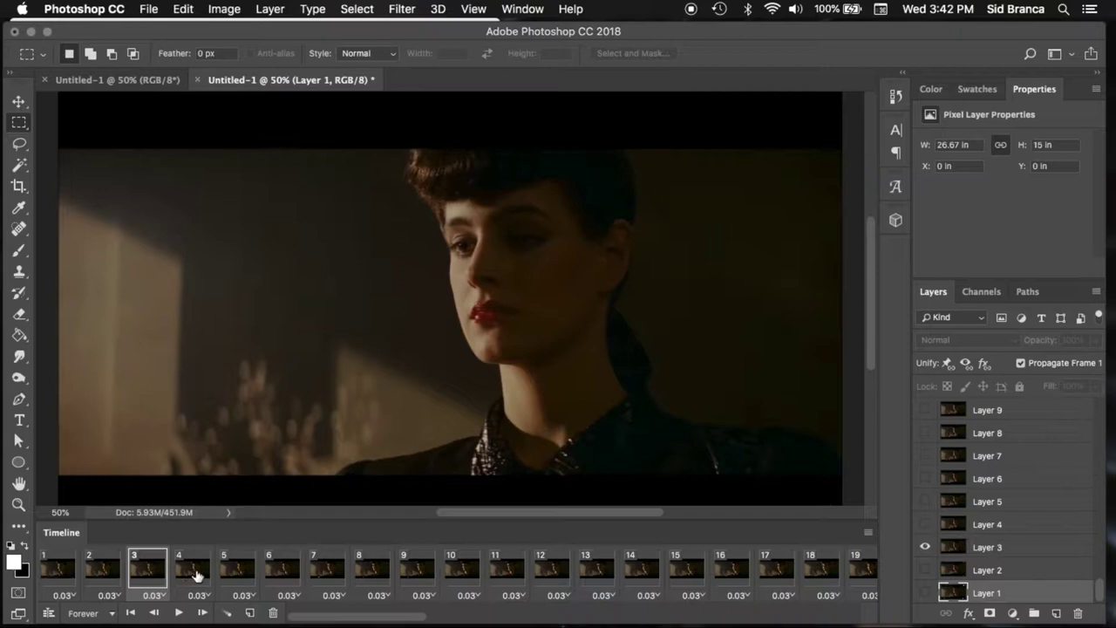
{"action": "left_click", "coordinate": [195, 574]}
{"action": "left_click", "coordinate": [242, 575]}
{"action": "left_click", "coordinate": [291, 576]}
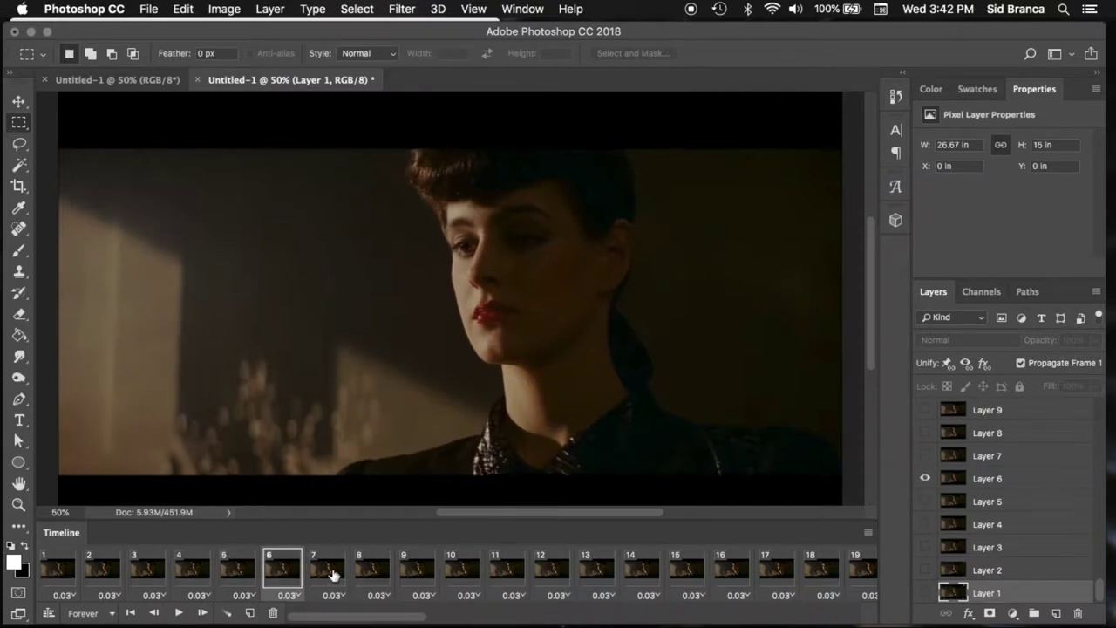
{"action": "left_click", "coordinate": [336, 574]}
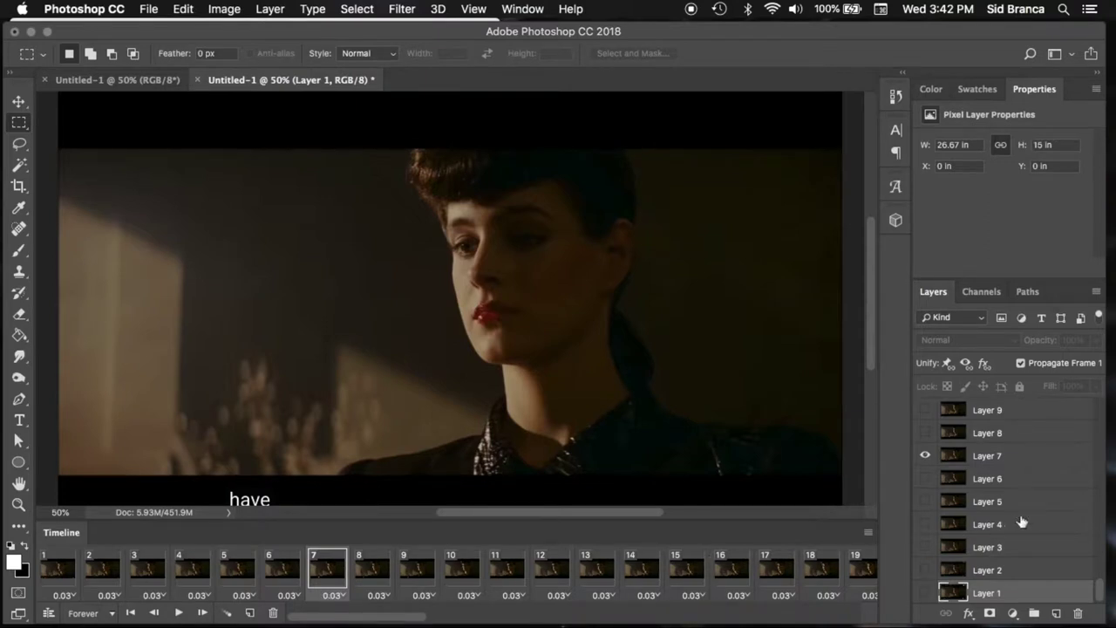
{"action": "scroll", "coordinate": [1022, 522], "scroll_direction": "up", "scroll_amount": 20}
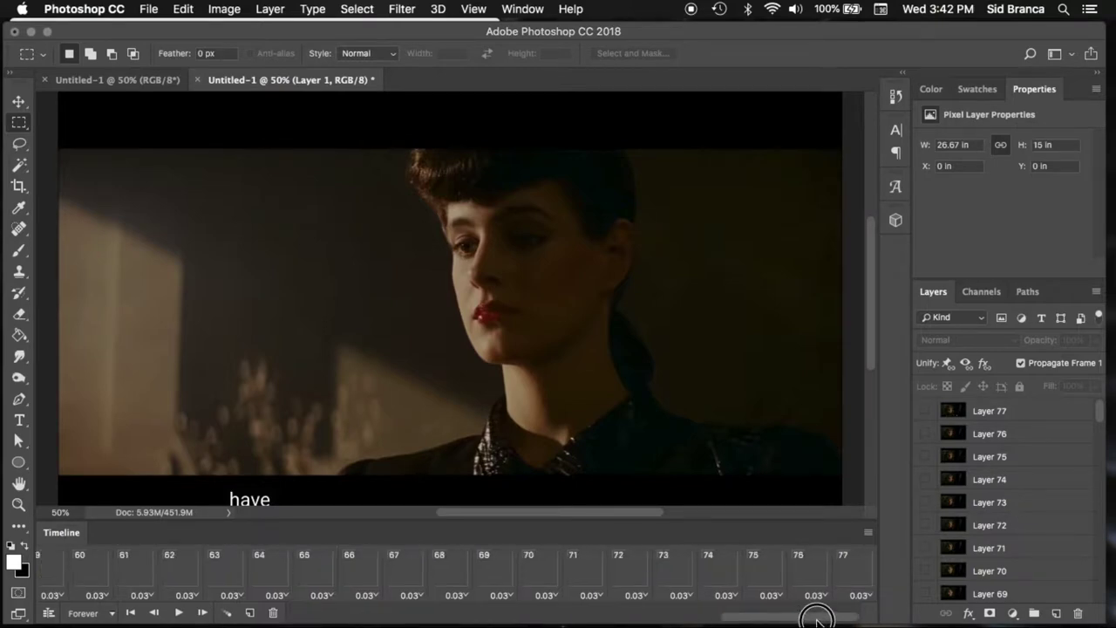
{"action": "left_click", "coordinate": [289, 619]}
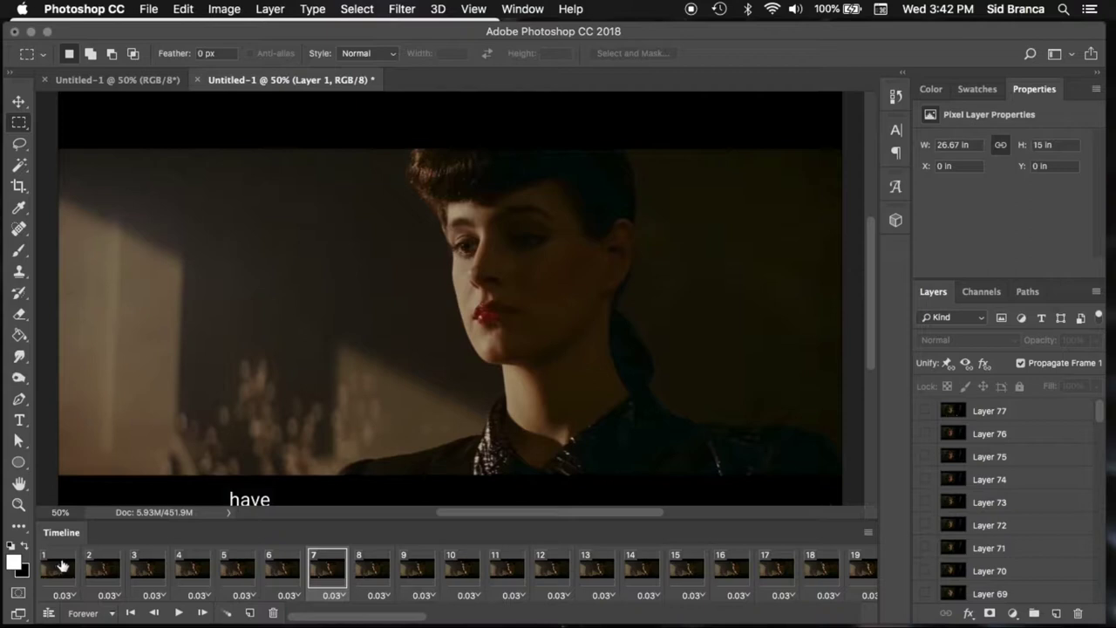
Play the animation from frame 1, stop it, and zoom out to 33.3%.
{"action": "left_click", "coordinate": [59, 568]}
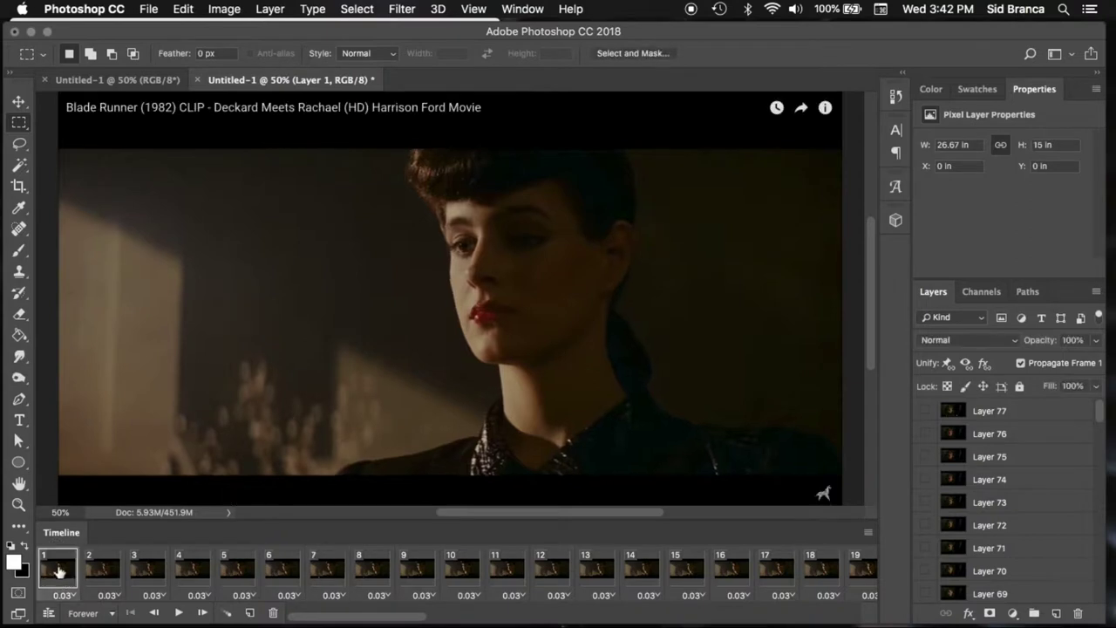
{"action": "left_click", "coordinate": [179, 615]}
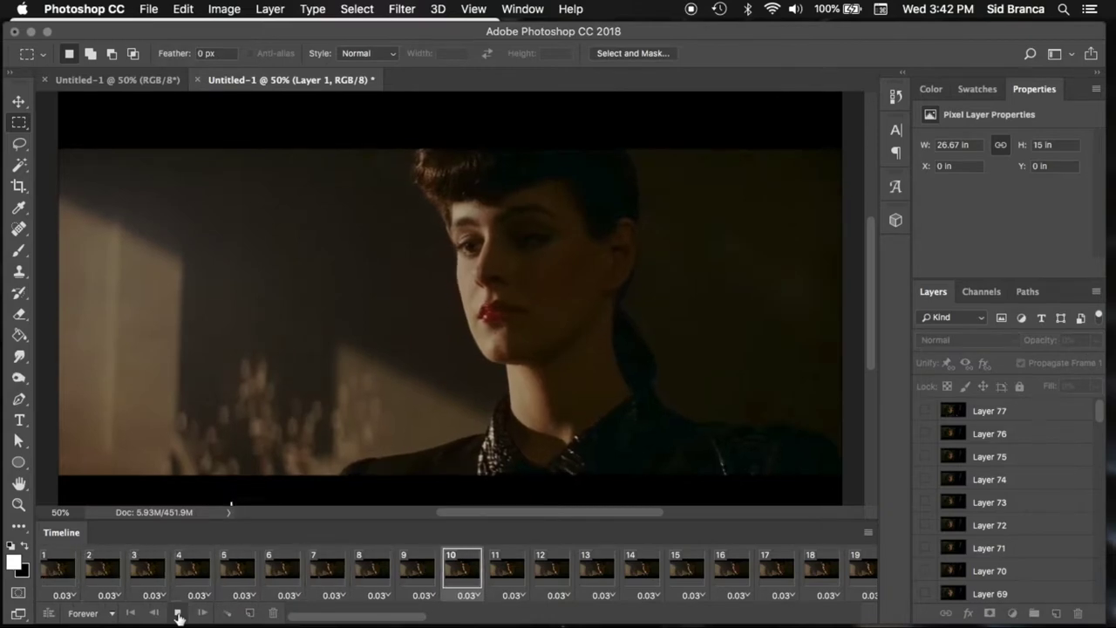
{"action": "left_click", "coordinate": [178, 614]}
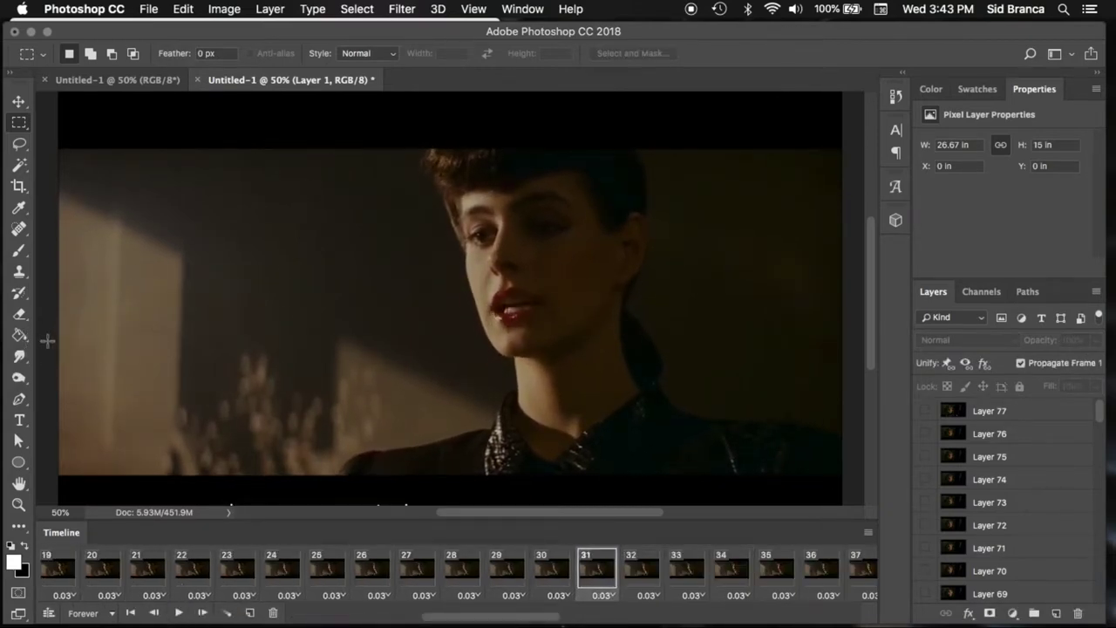
{"action": "left_click", "coordinate": [473, 9]}
{"action": "left_click", "coordinate": [493, 143]}
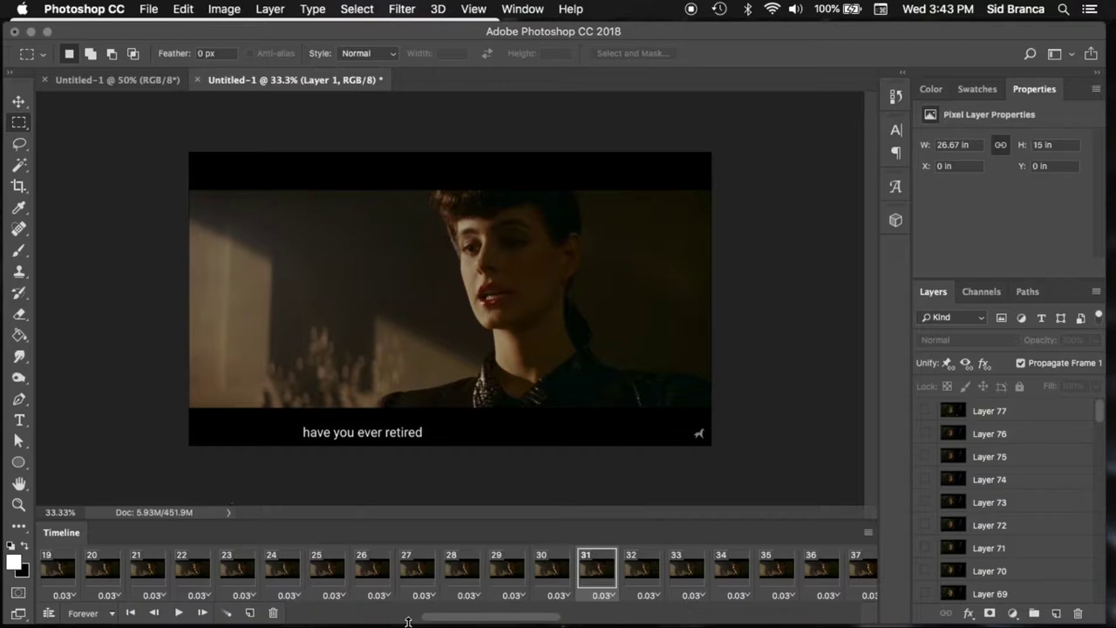
Play through the clip and step forward from frame 59 to frame 61.
{"action": "left_click_drag", "start_coordinate": [471, 614], "coordinate": [124, 596]}
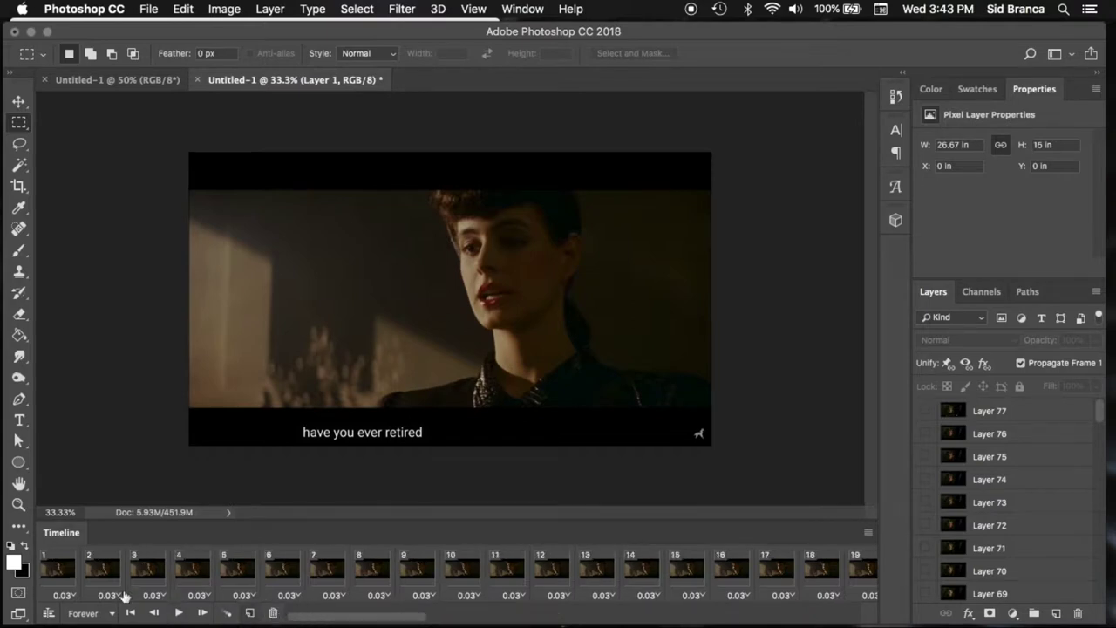
{"action": "left_click", "coordinate": [178, 613]}
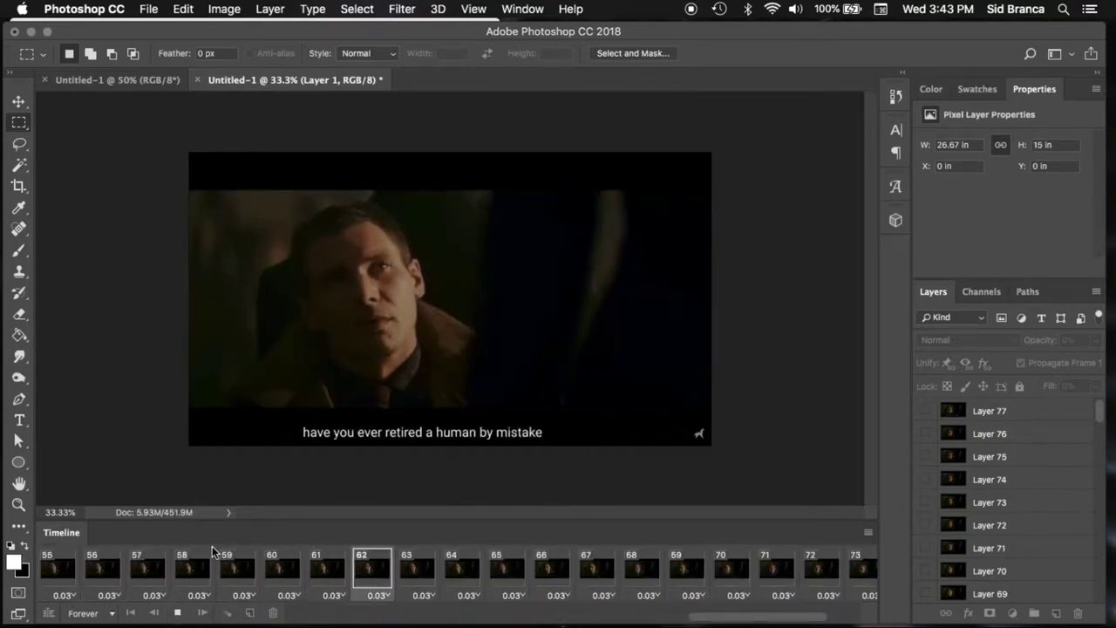
{"action": "left_click", "coordinate": [178, 613]}
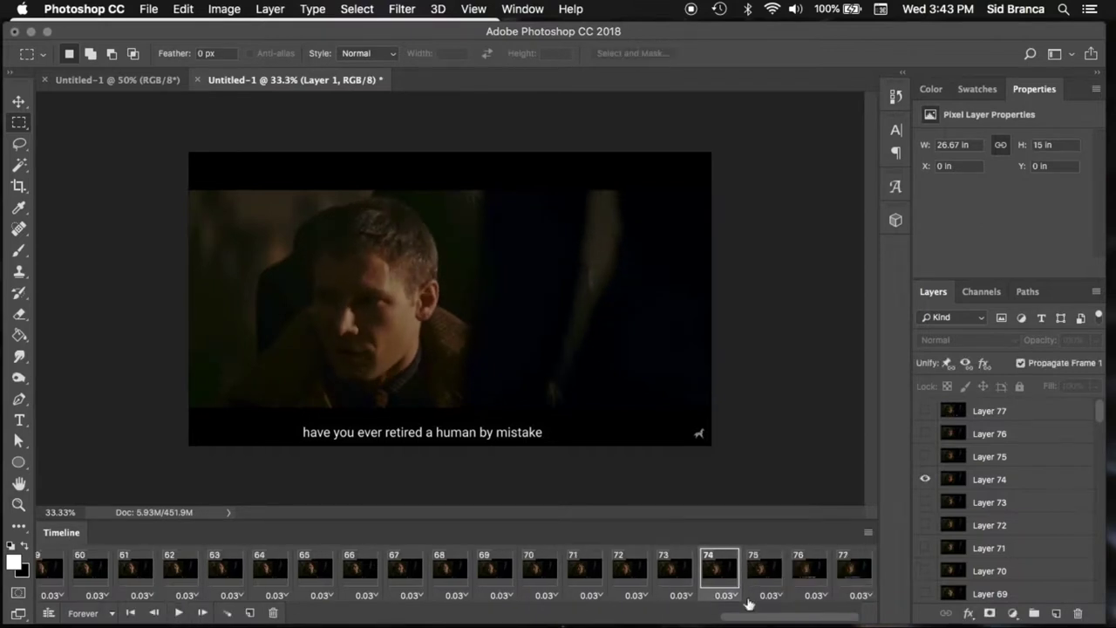
{"action": "left_click_drag", "start_coordinate": [740, 621], "coordinate": [600, 620]}
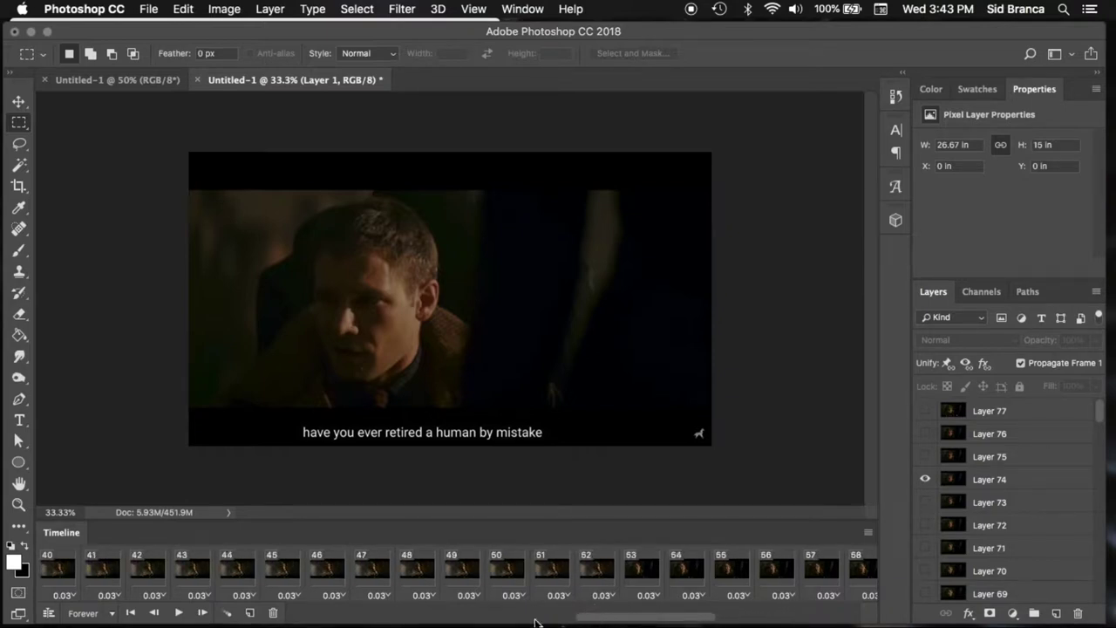
{"action": "left_click", "coordinate": [503, 571]}
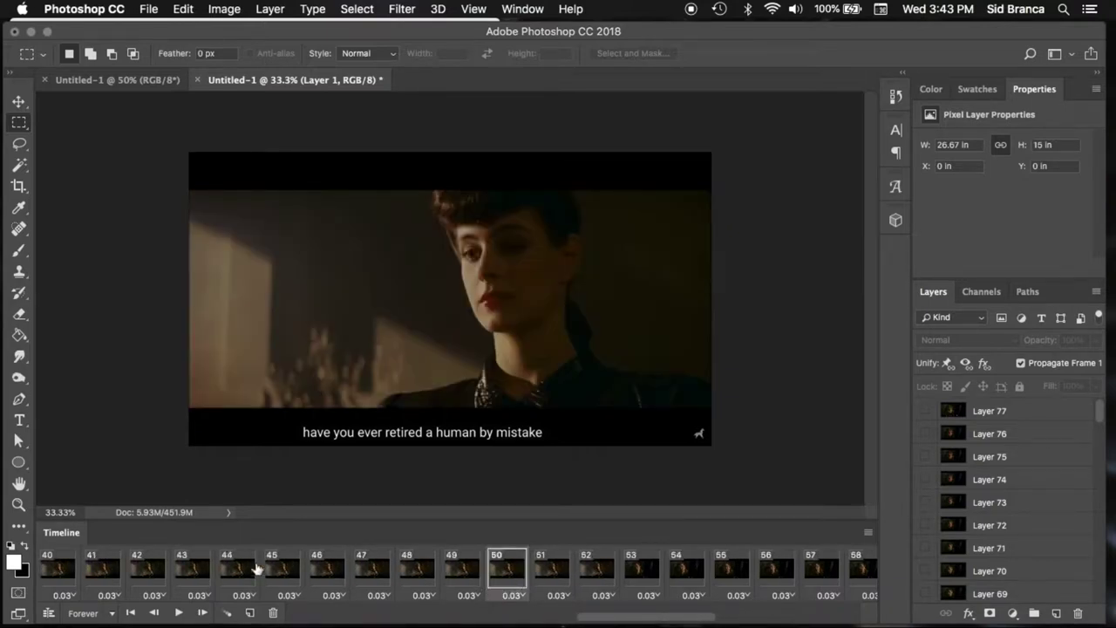
{"action": "left_click", "coordinate": [177, 614]}
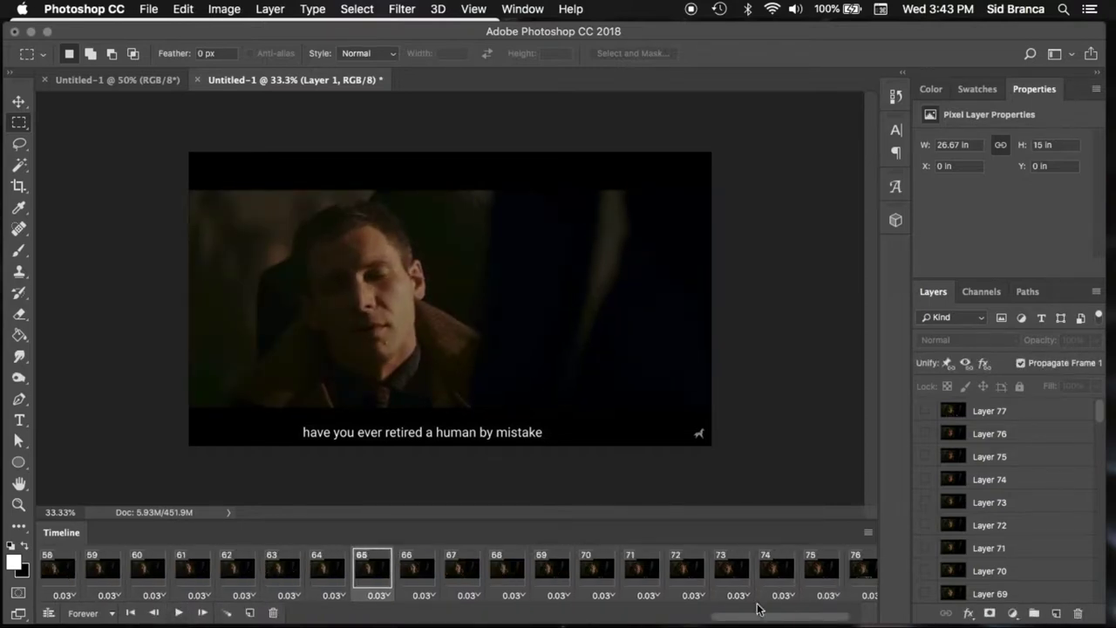
{"action": "left_click_drag", "start_coordinate": [757, 616], "coordinate": [689, 620]}
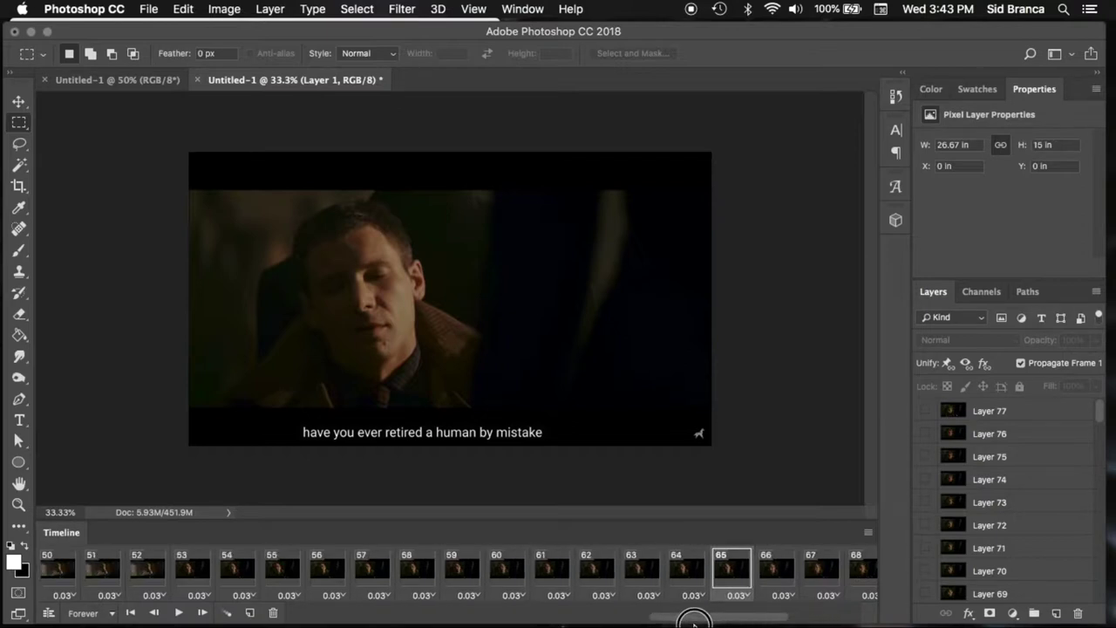
{"action": "left_click", "coordinate": [462, 572]}
{"action": "left_click", "coordinate": [508, 580]}
{"action": "left_click", "coordinate": [563, 579]}
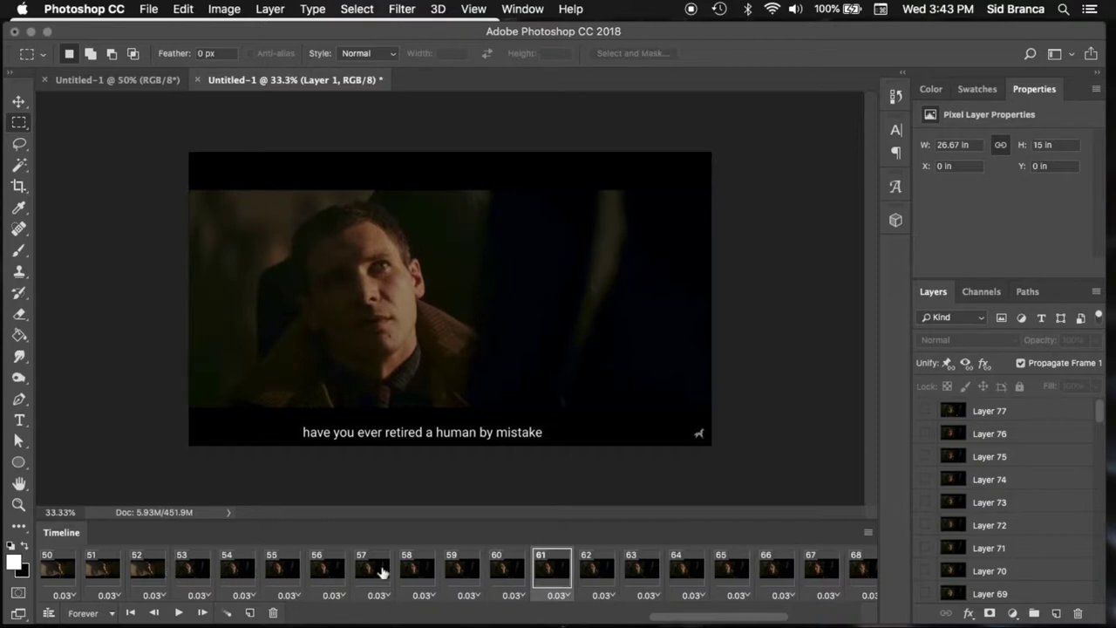
Delete frame 61 and then frames 62–76 from the Timeline.
{"action": "left_click_drag", "start_coordinate": [733, 620], "coordinate": [853, 620]}
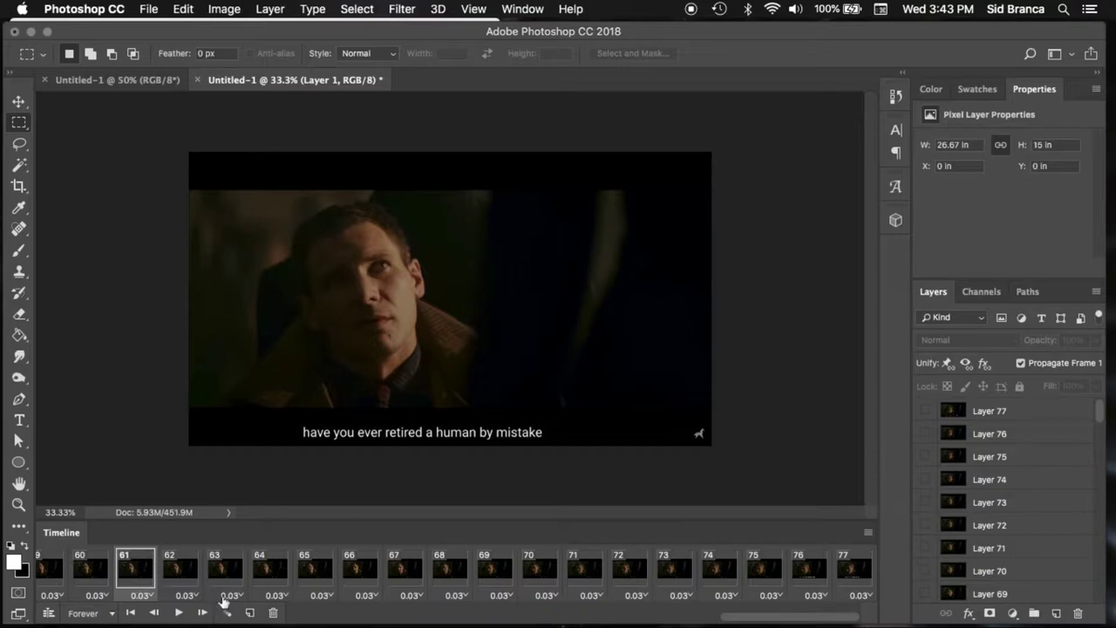
{"action": "left_click", "coordinate": [273, 613]}
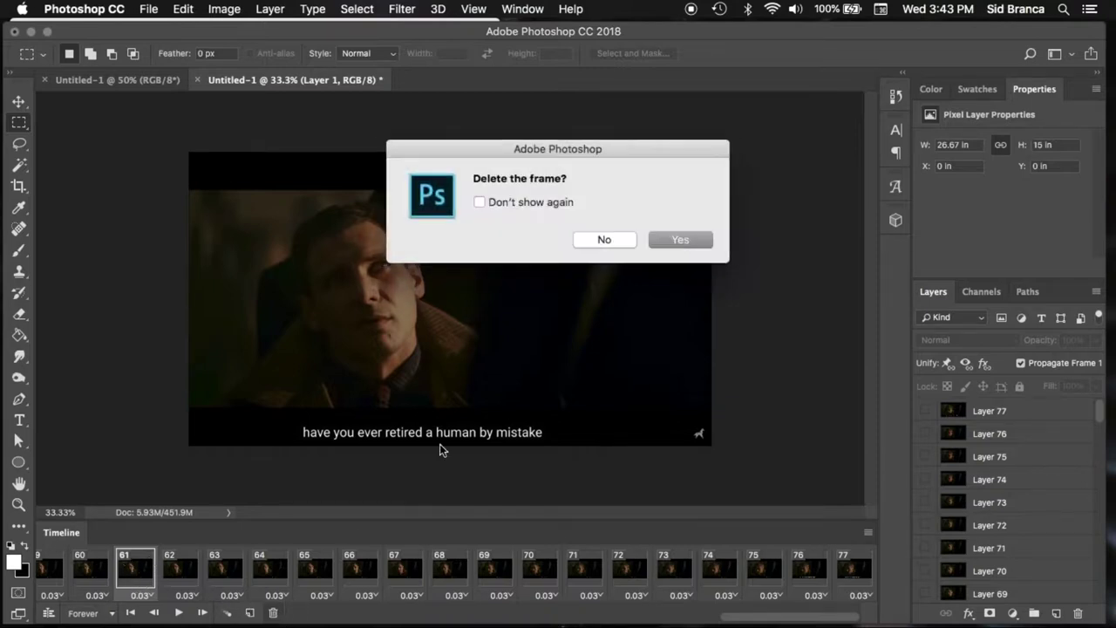
{"action": "left_click", "coordinate": [678, 240]}
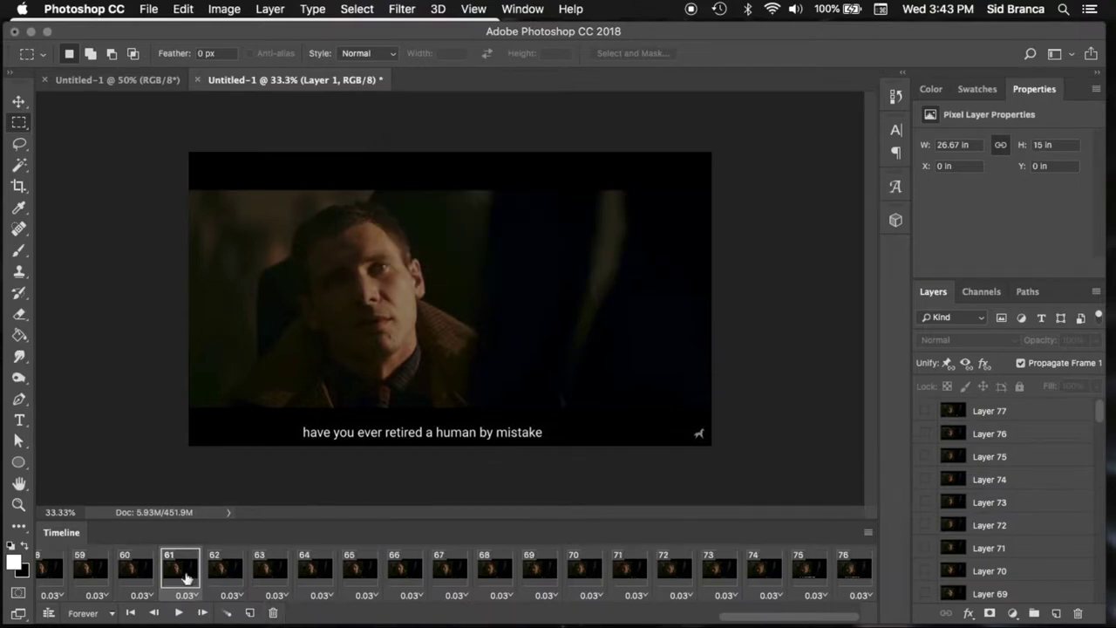
{"action": "left_click", "coordinate": [220, 571]}
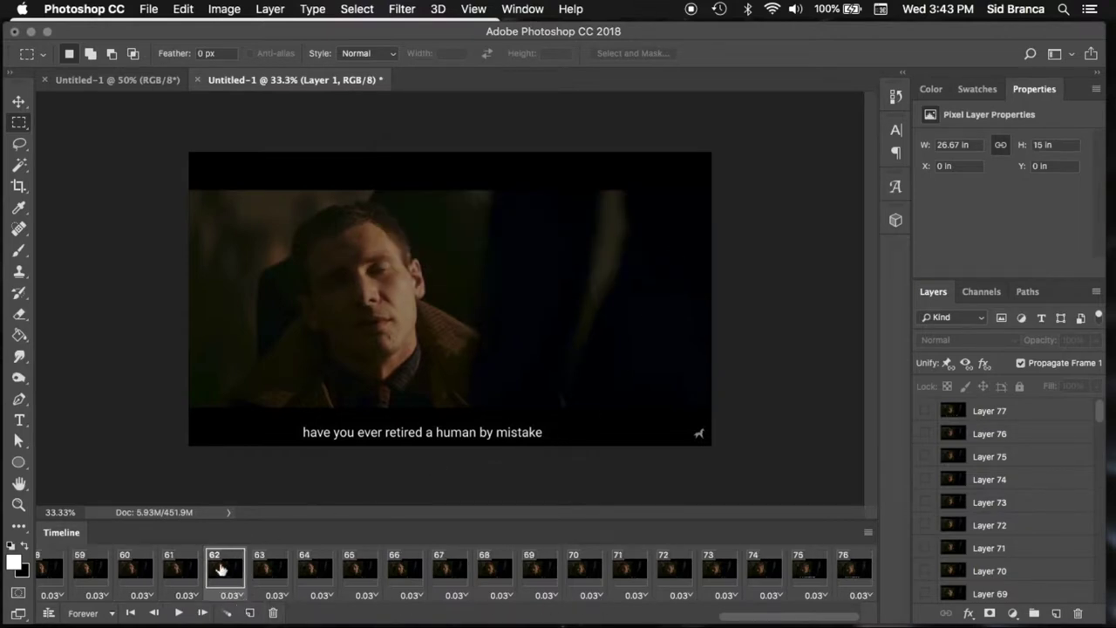
{"action": "left_click", "coordinate": [855, 572], "text": "shift"}
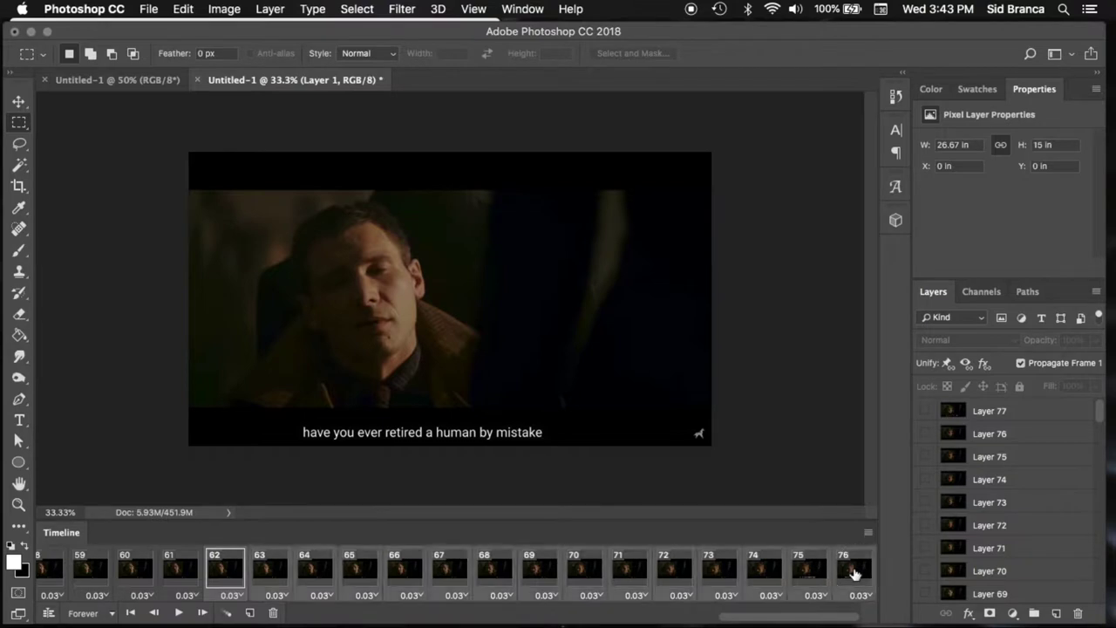
{"action": "left_click", "coordinate": [273, 613]}
{"action": "left_click", "coordinate": [680, 240]}
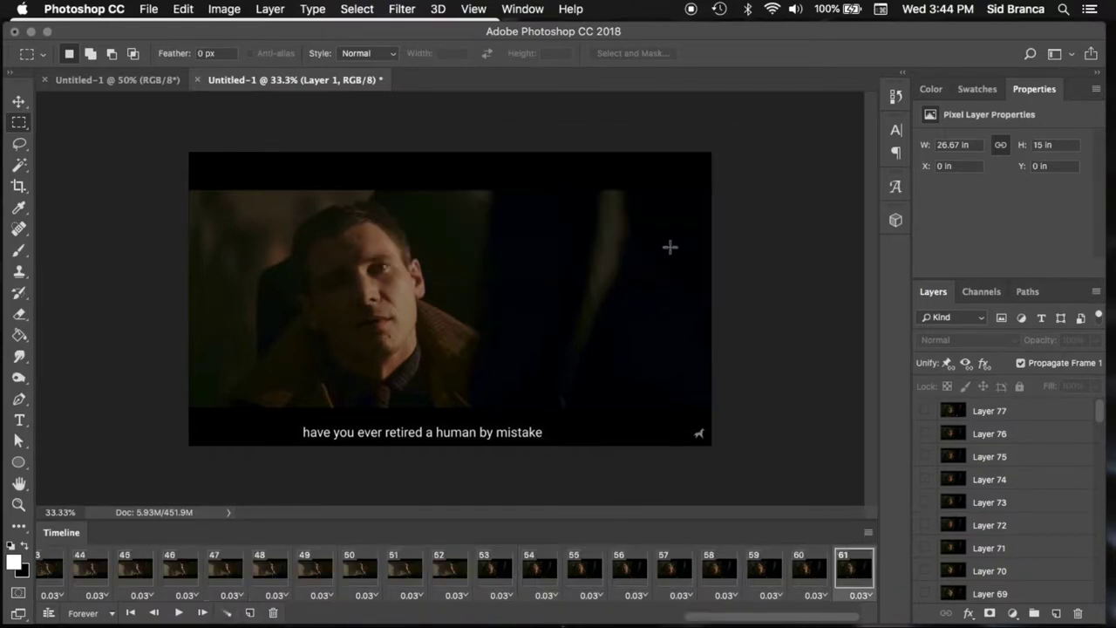
Replay the shortened animation and step back from frame 20 to frame 16.
{"action": "left_click_drag", "start_coordinate": [739, 621], "coordinate": [279, 612]}
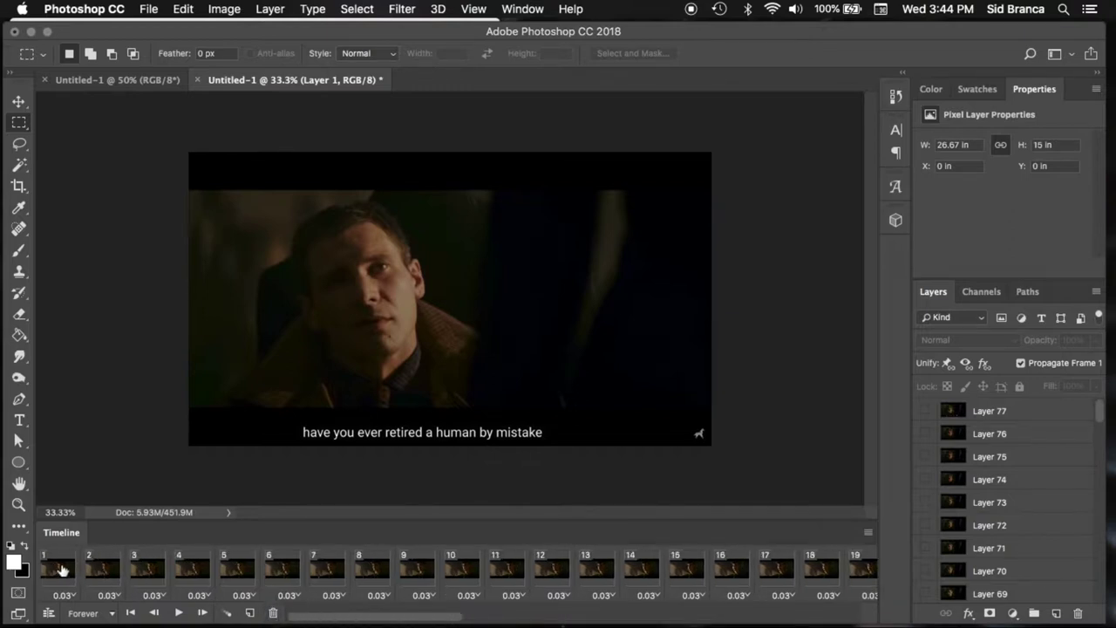
{"action": "left_click", "coordinate": [56, 567]}
{"action": "left_click", "coordinate": [179, 614]}
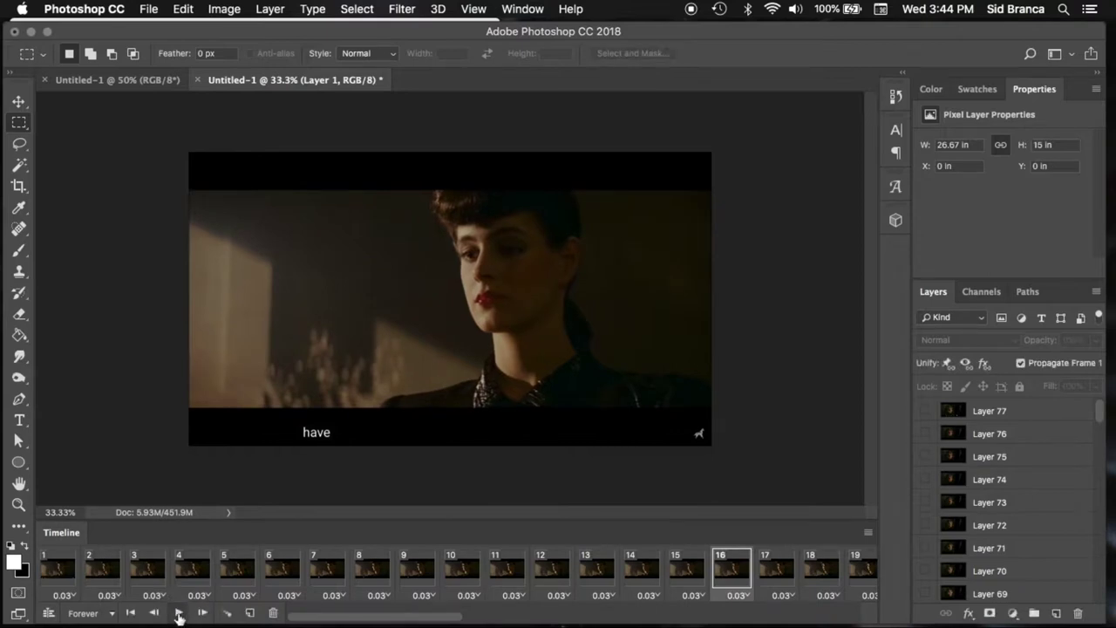
{"action": "left_click", "coordinate": [179, 613]}
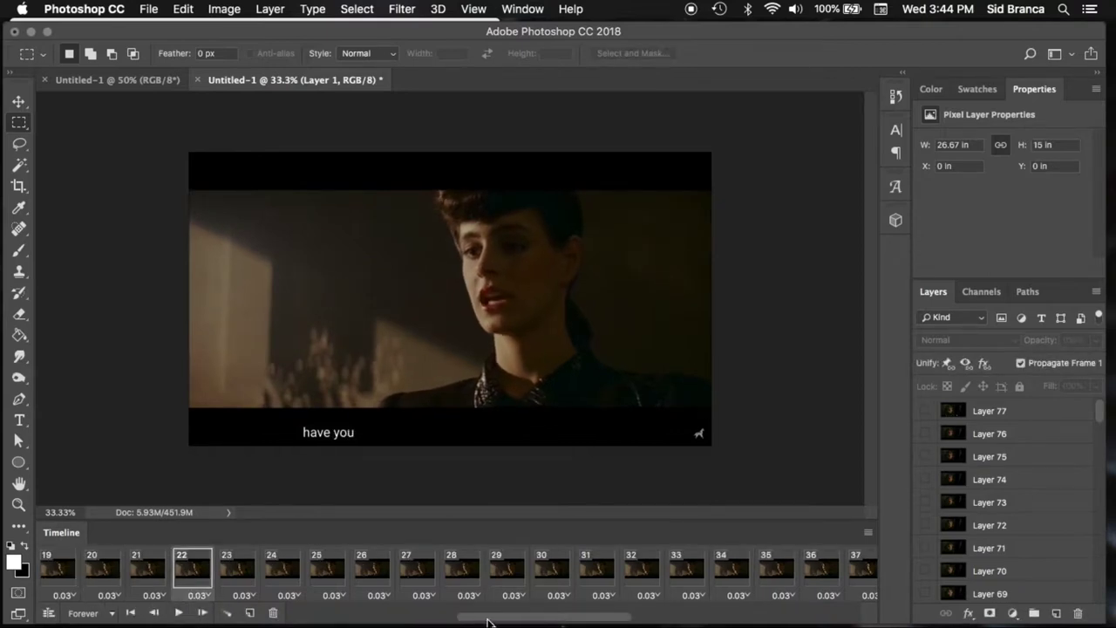
{"action": "left_click_drag", "start_coordinate": [489, 621], "coordinate": [414, 619]}
{"action": "left_click", "coordinate": [453, 573]}
{"action": "left_click", "coordinate": [406, 579]}
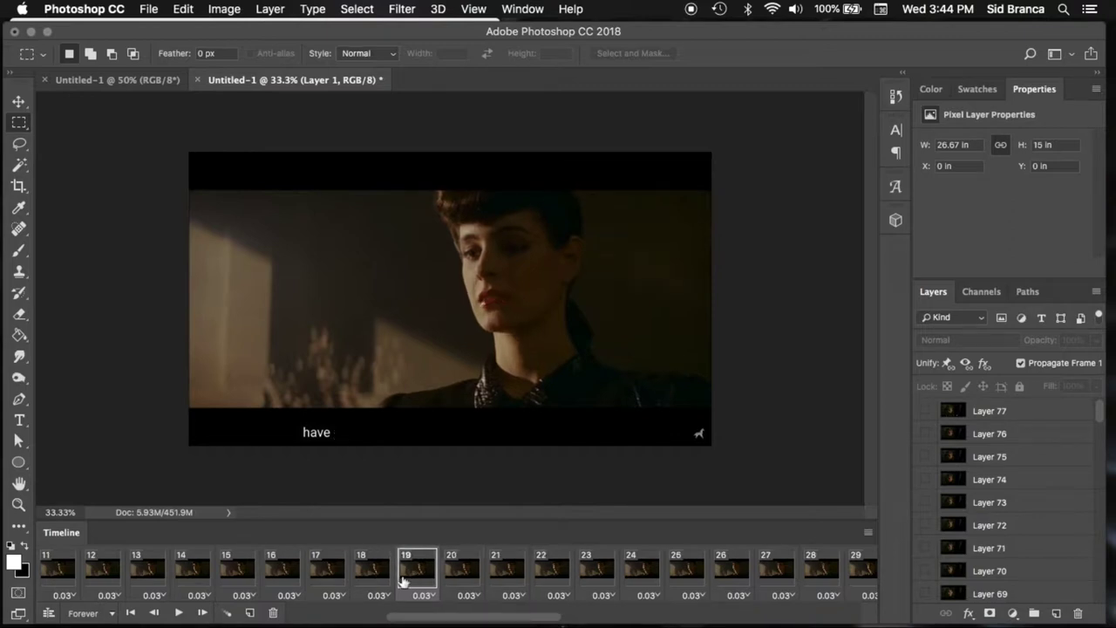
{"action": "left_click", "coordinate": [357, 583]}
{"action": "left_click", "coordinate": [325, 583]}
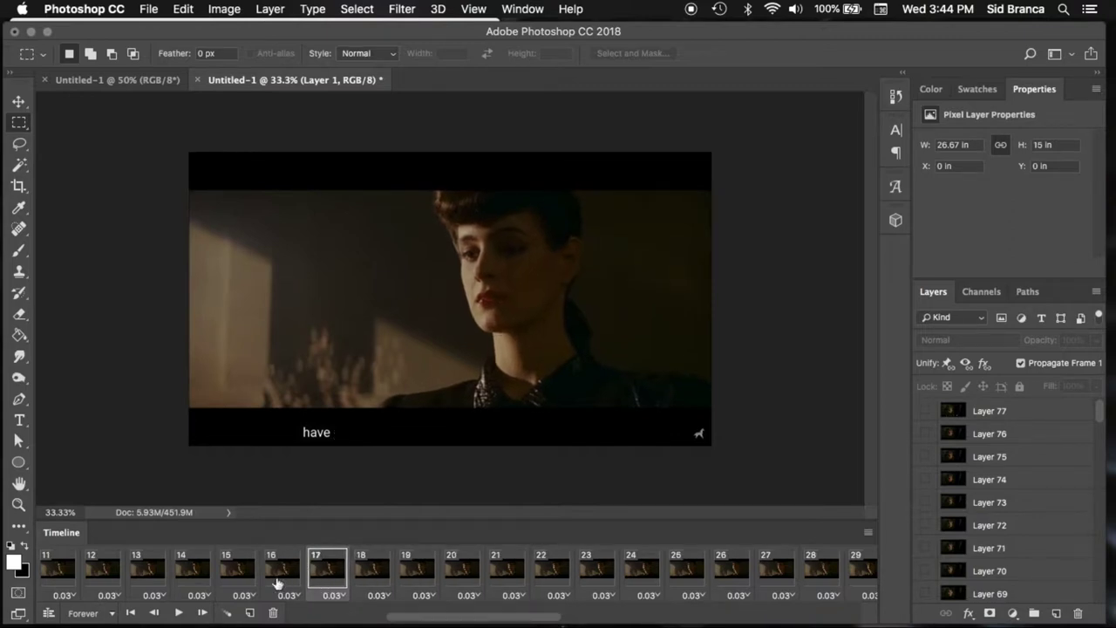
{"action": "left_click", "coordinate": [274, 580]}
Delete opening frames 1–16 and play the trimmed animation.
{"action": "left_click_drag", "start_coordinate": [519, 622], "coordinate": [287, 611]}
{"action": "left_click", "coordinate": [55, 571]}
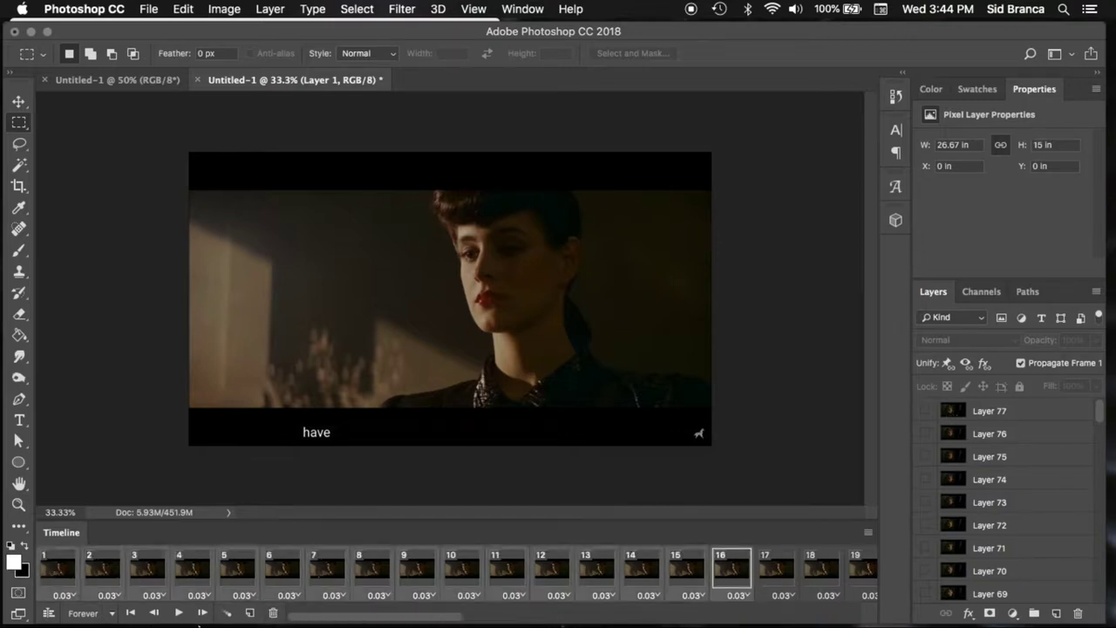
{"action": "left_click", "coordinate": [273, 613]}
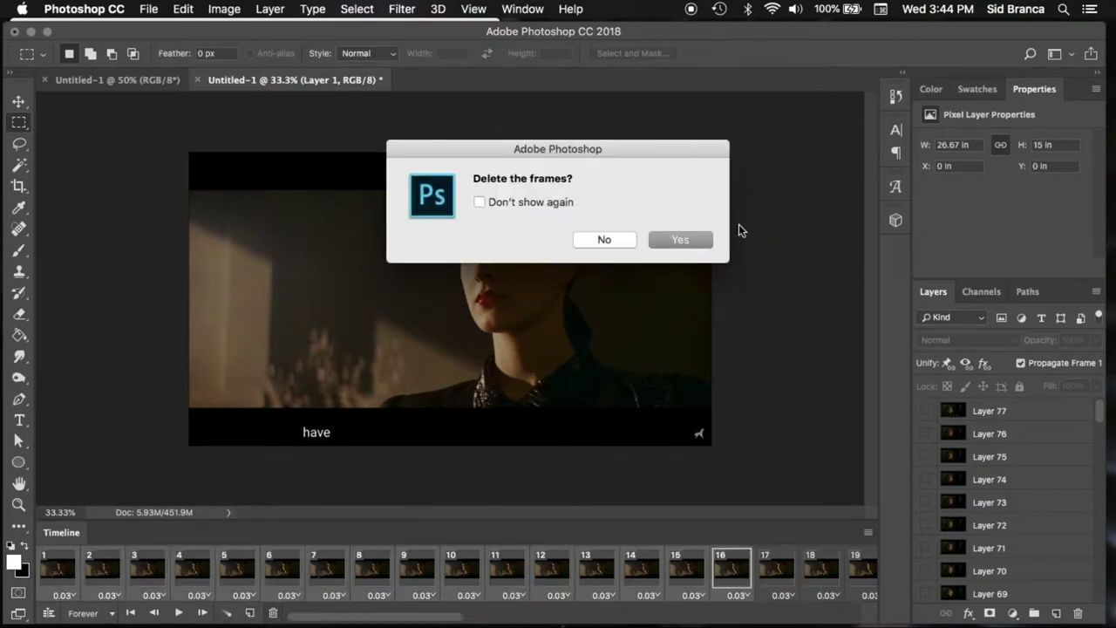
{"action": "left_click", "coordinate": [680, 239]}
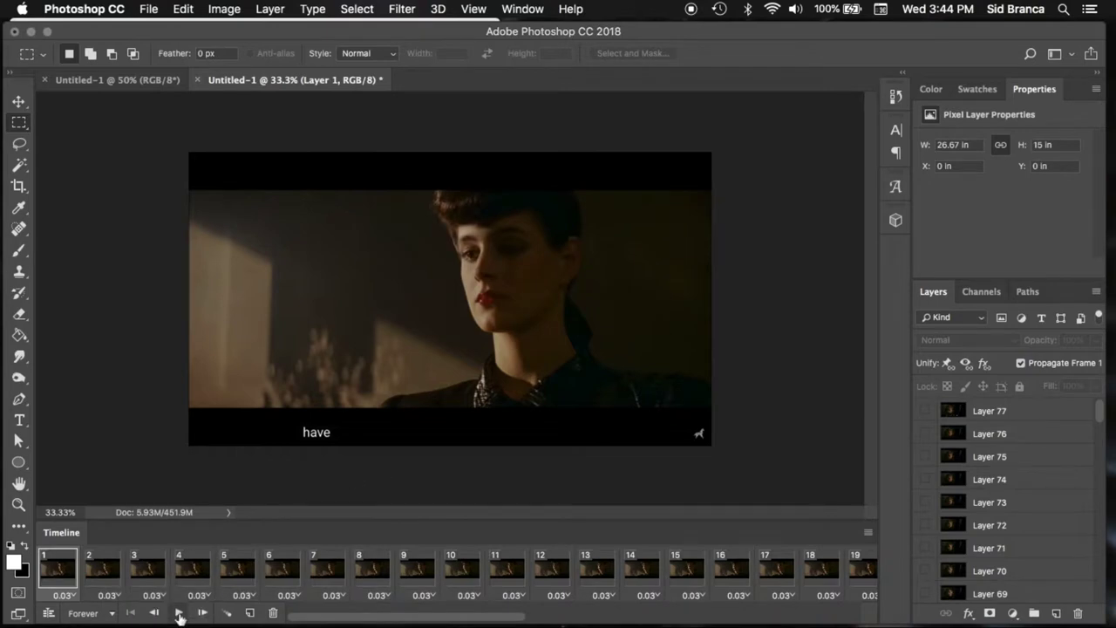
{"action": "left_click", "coordinate": [179, 615]}
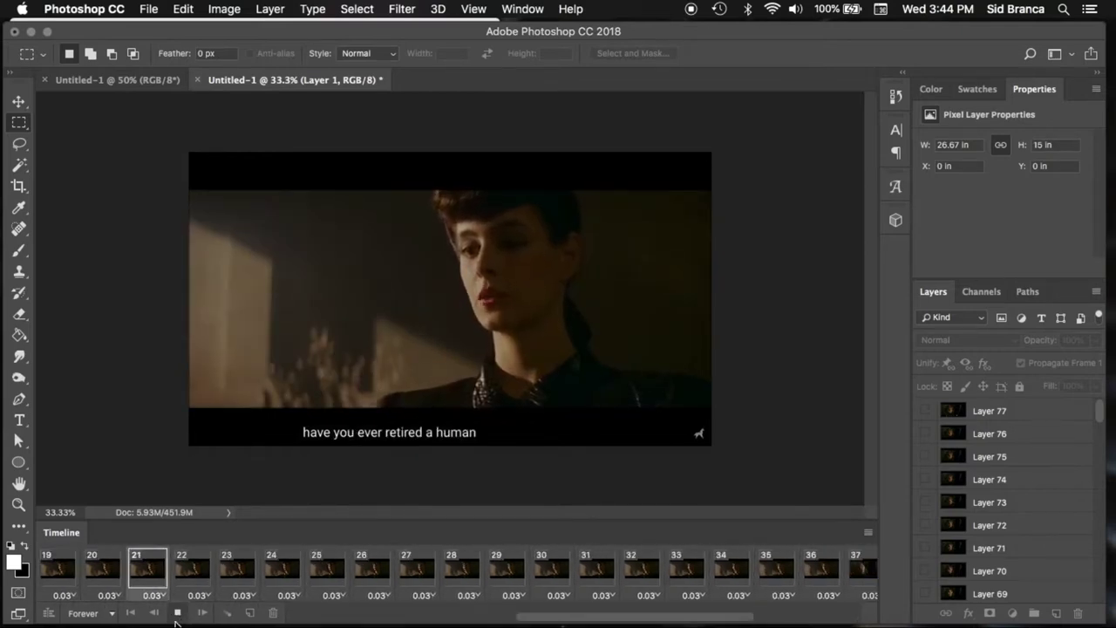
Stop playback and set frame 1's delay to 0.2 seconds.
{"action": "left_click", "coordinate": [177, 613]}
{"action": "left_click_drag", "start_coordinate": [545, 616], "coordinate": [261, 618]}
{"action": "left_click", "coordinate": [58, 571]}
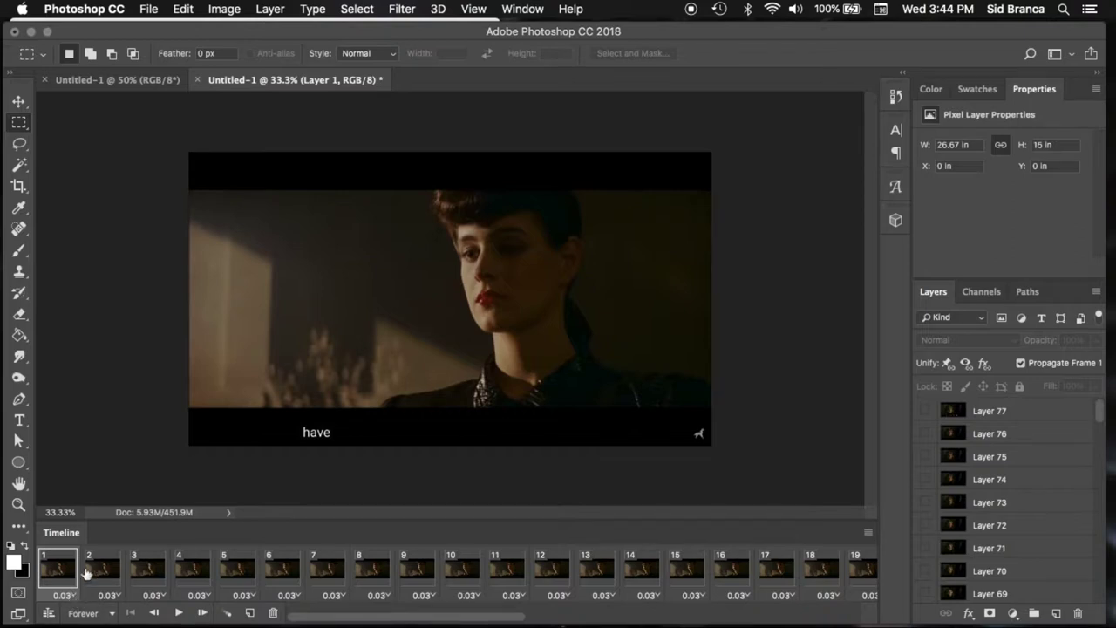
{"action": "left_click", "coordinate": [66, 596]}
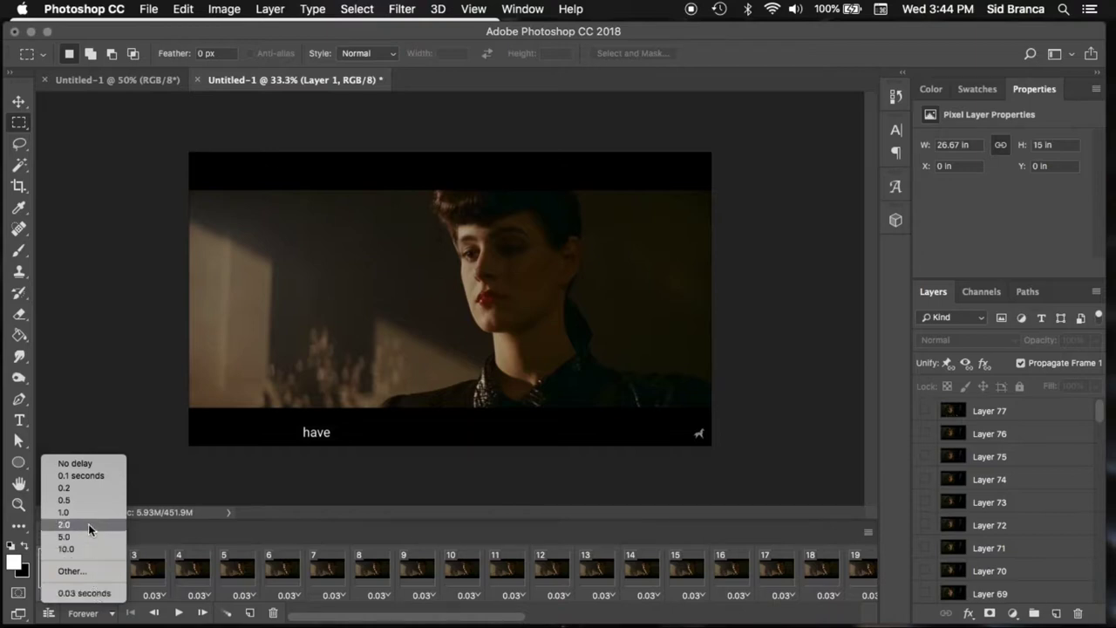
{"action": "left_click", "coordinate": [82, 485]}
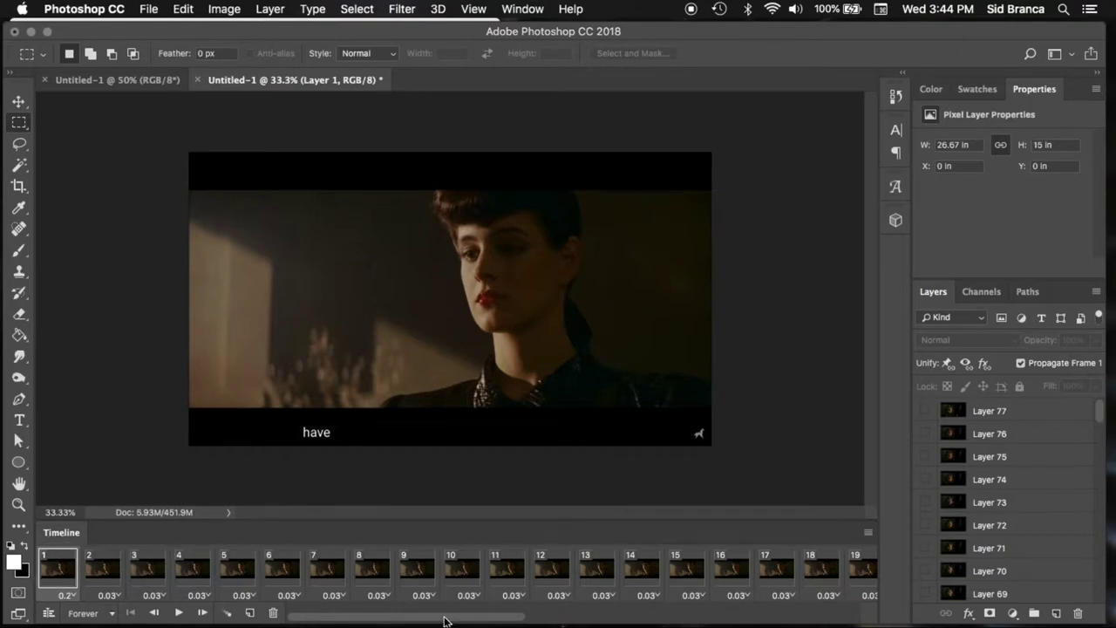
Select all frames, give them a 0.2 s delay, and play back the new timing.
{"action": "left_click_drag", "start_coordinate": [445, 620], "coordinate": [801, 619]}
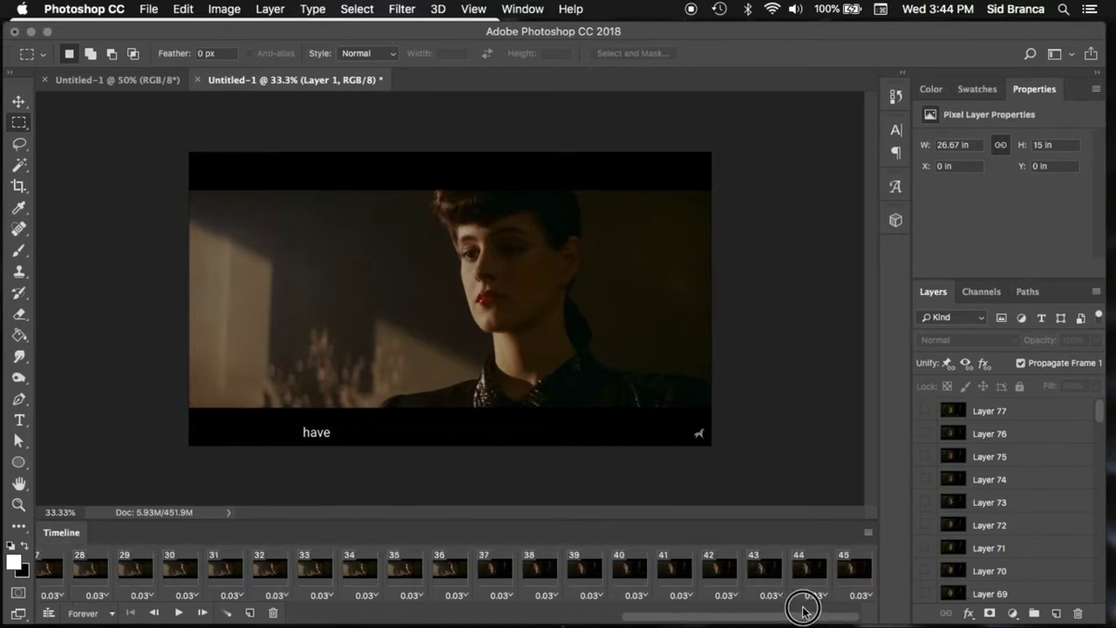
{"action": "left_click", "coordinate": [848, 569], "text": "shift"}
{"action": "left_click", "coordinate": [864, 595]}
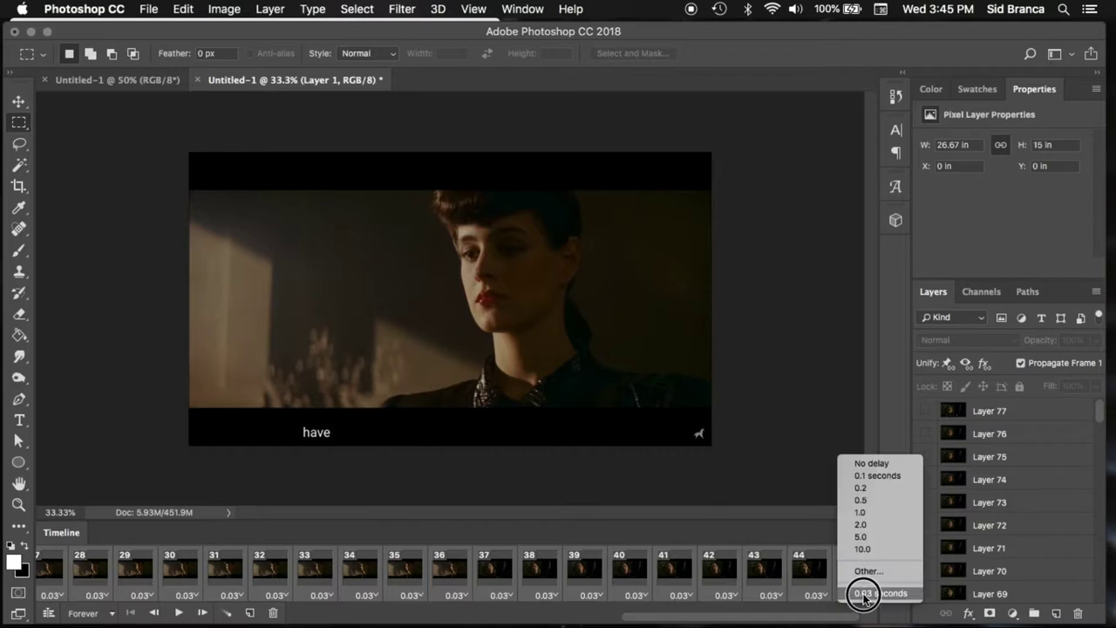
{"action": "left_click", "coordinate": [864, 490]}
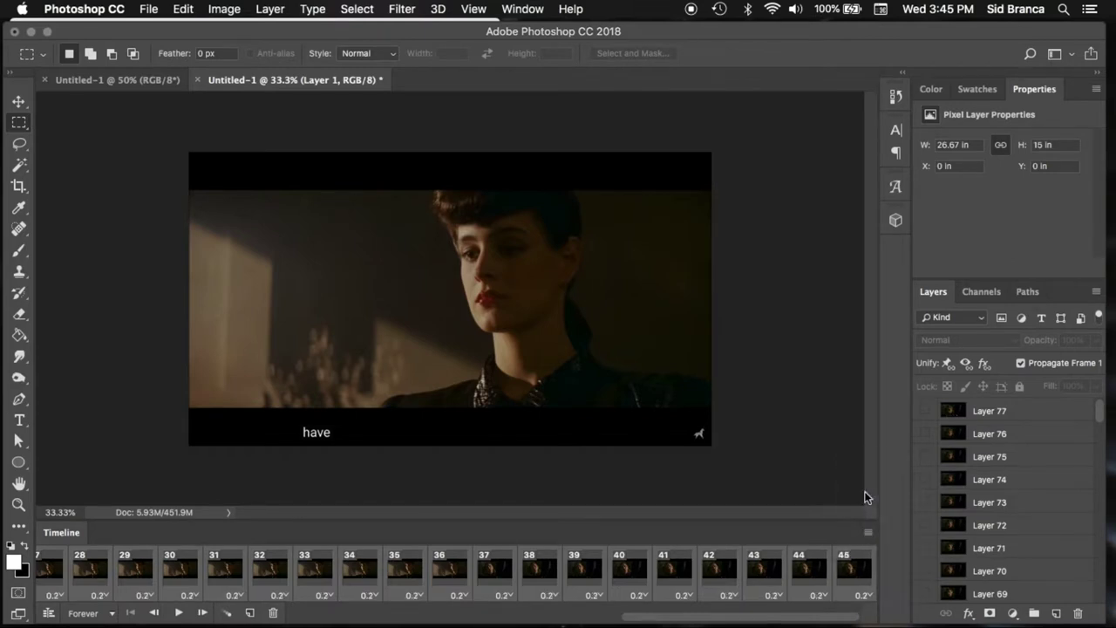
{"action": "left_click", "coordinate": [179, 614]}
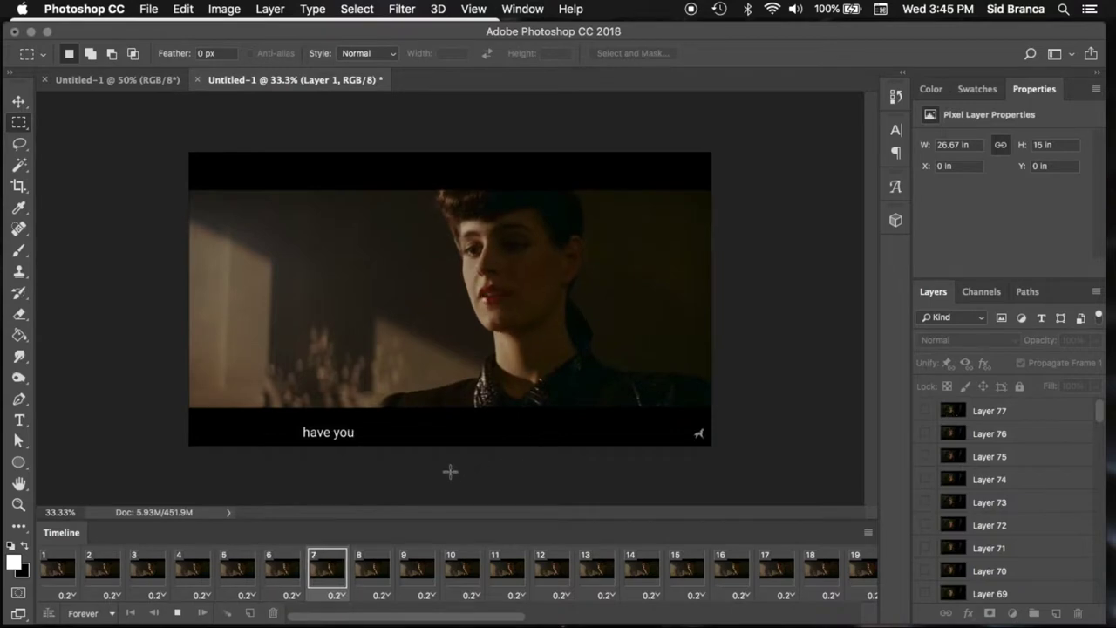
Stop the animation playback and save the document via Save As under the name 'retired'.
{"action": "key", "text": "space"}
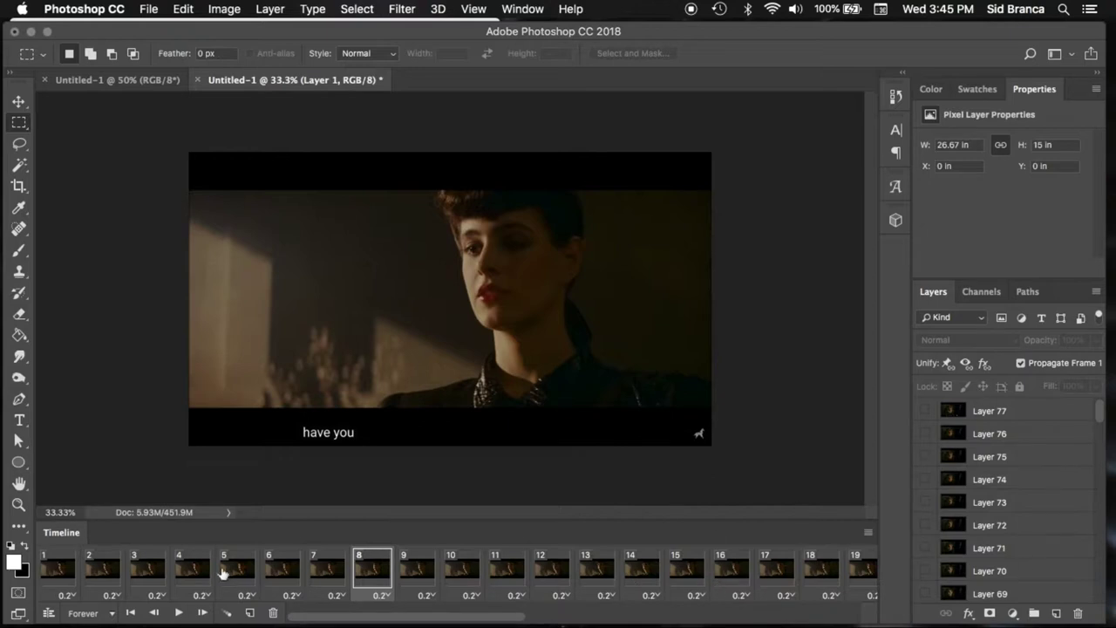
{"action": "left_click", "coordinate": [152, 10]}
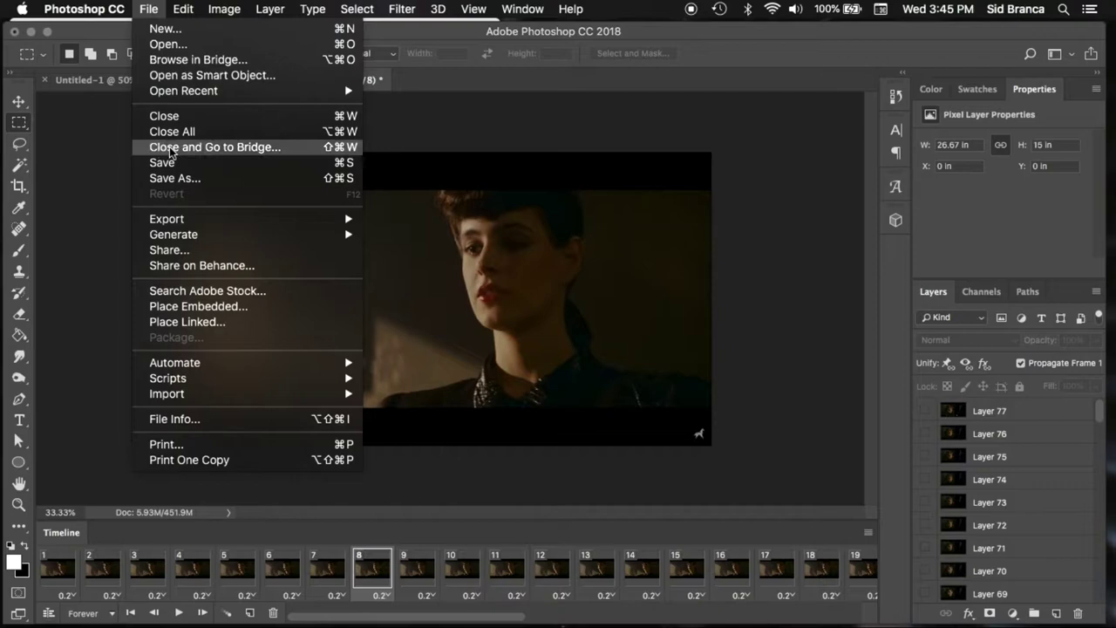
{"action": "left_click", "coordinate": [434, 250]}
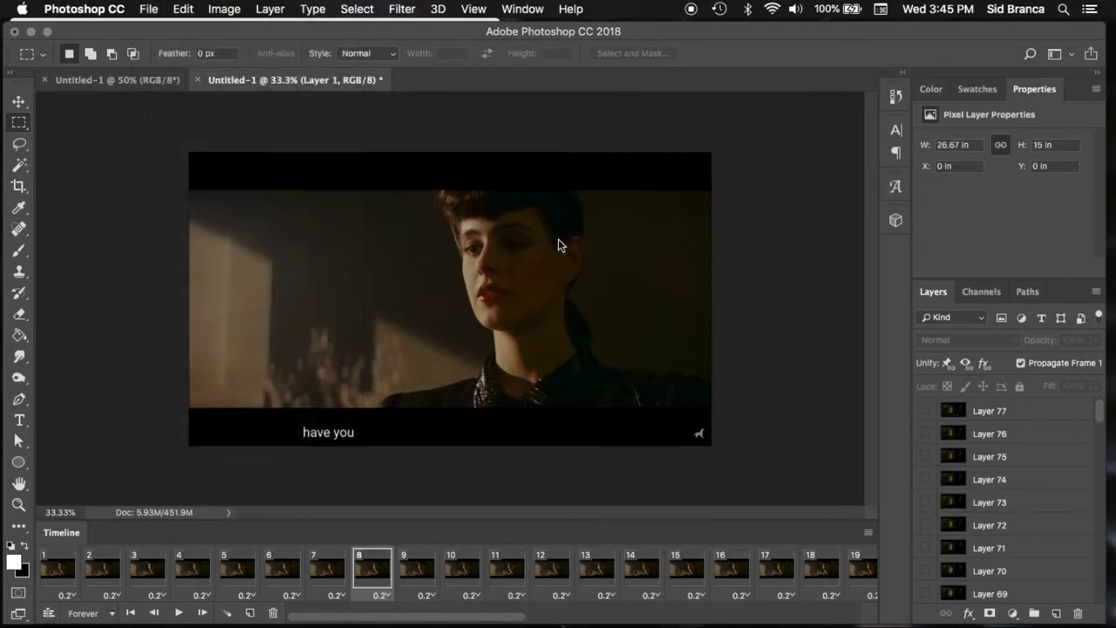
{"action": "type", "text": "retired"}
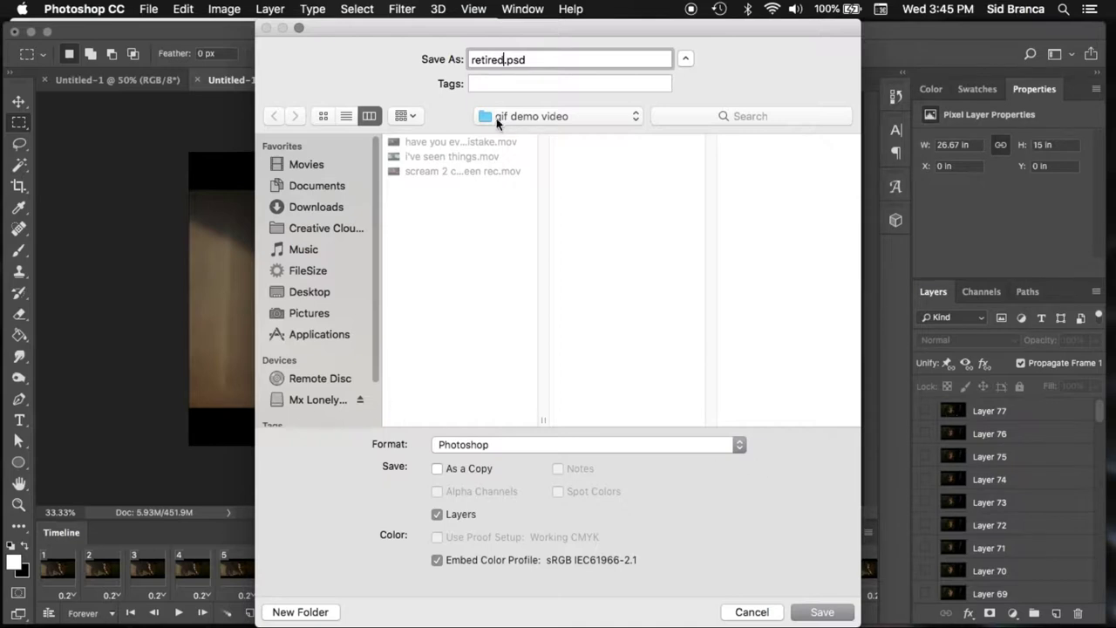
{"action": "left_click", "coordinate": [828, 615]}
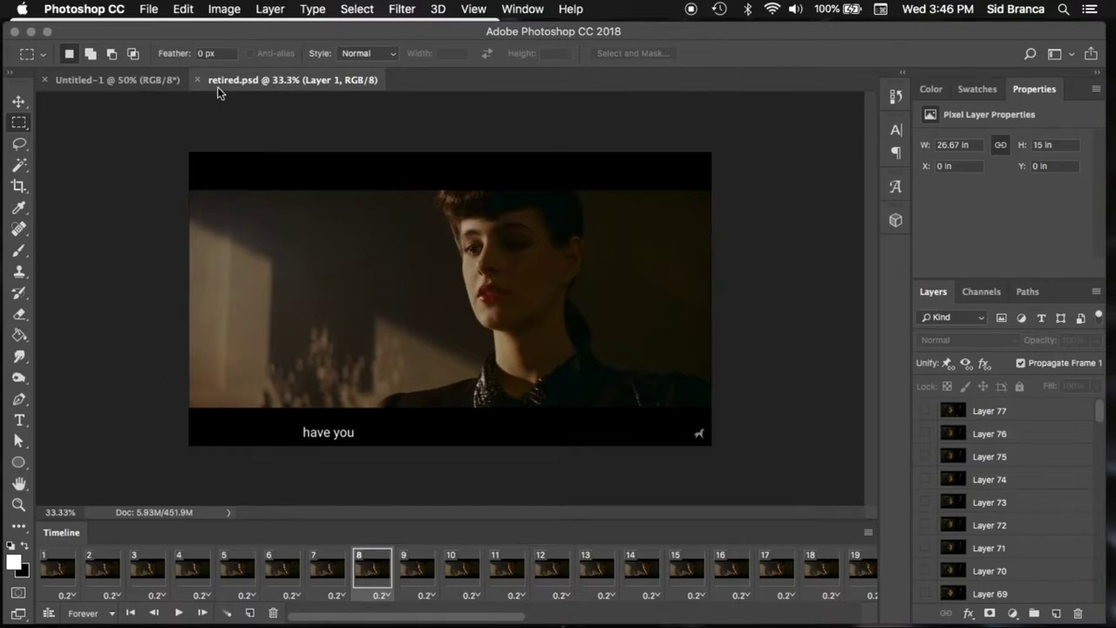
Launch the Export > Save for Web (Legacy) export and start Photo Booth from the Dock while it loads.
{"action": "left_click", "coordinate": [147, 9]}
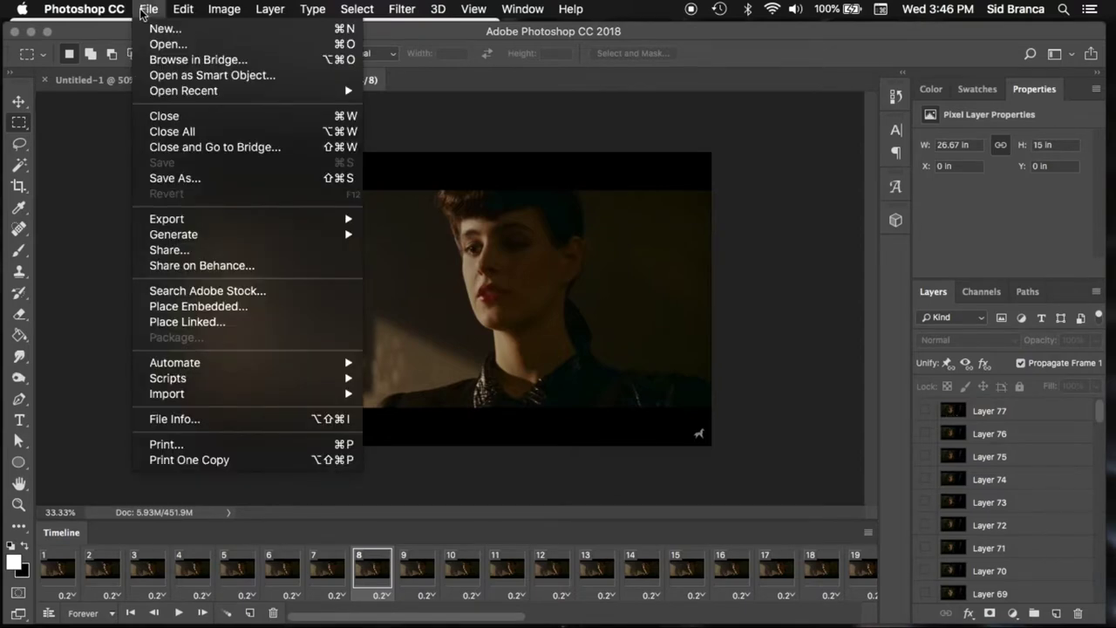
{"action": "mouse_move", "coordinate": [194, 224]}
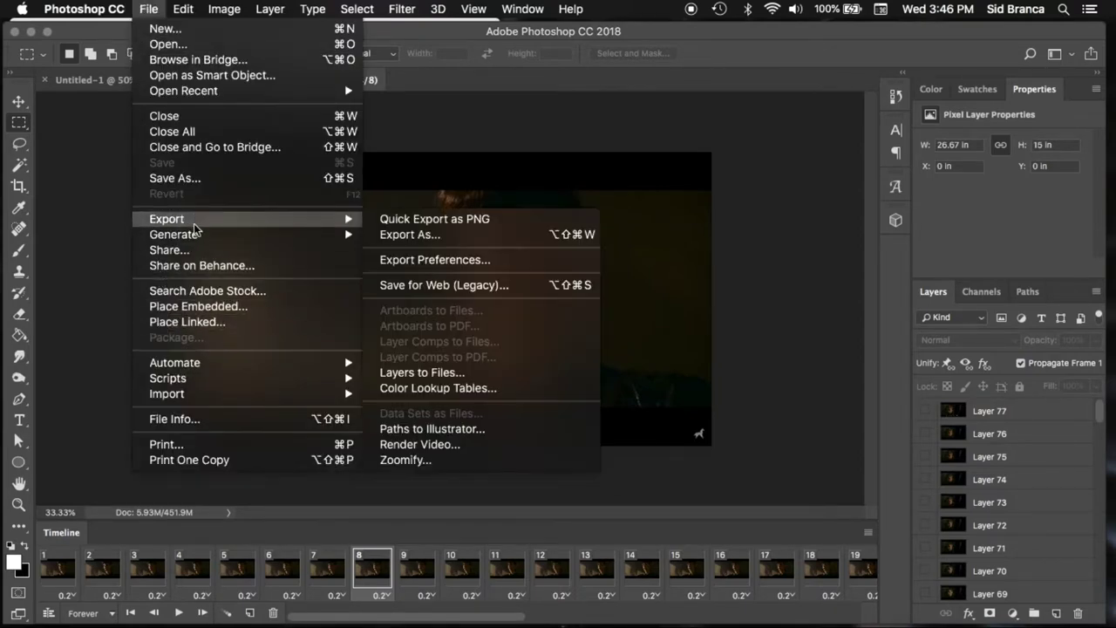
{"action": "left_click", "coordinate": [502, 286]}
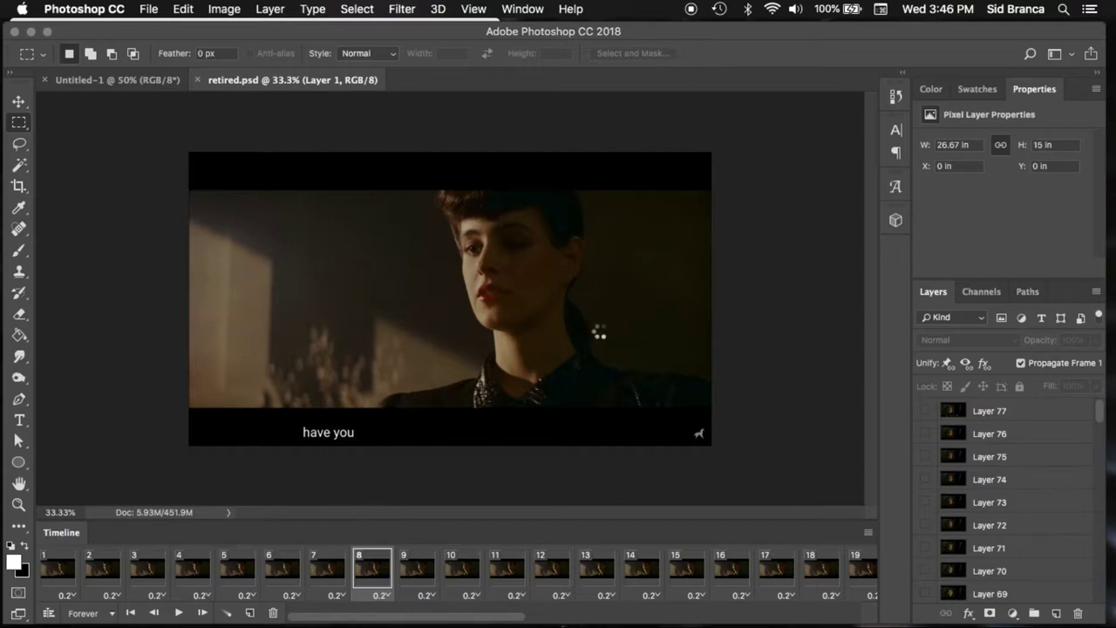
{"action": "left_click", "coordinate": [35, 515]}
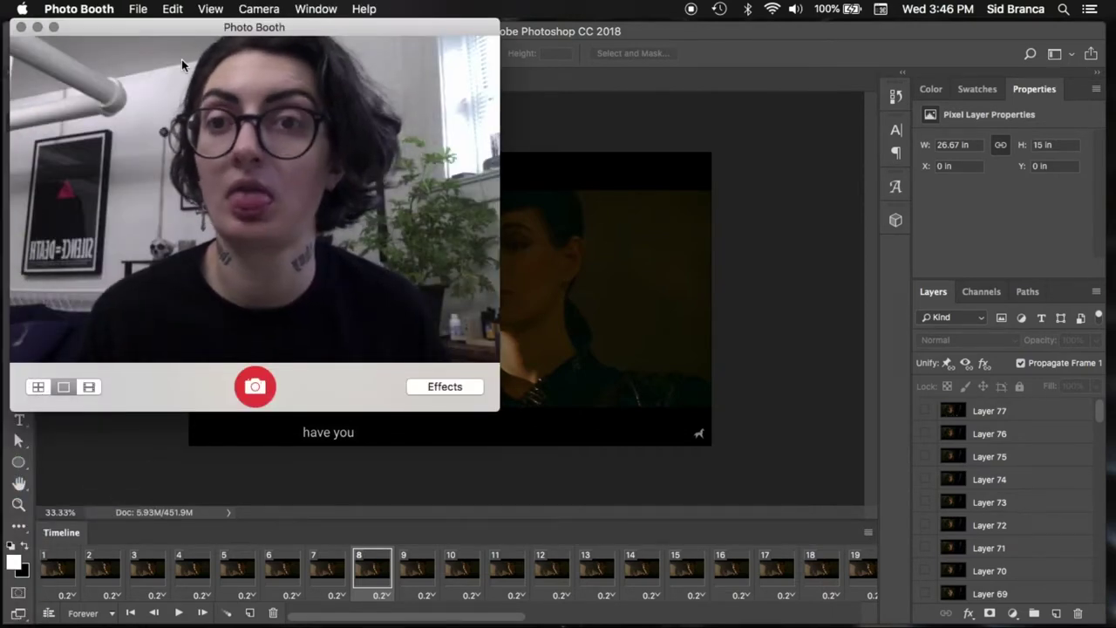
Quit Photo Booth and check from Photoshop's Dock menu whether it is responding.
{"action": "left_click", "coordinate": [87, 8]}
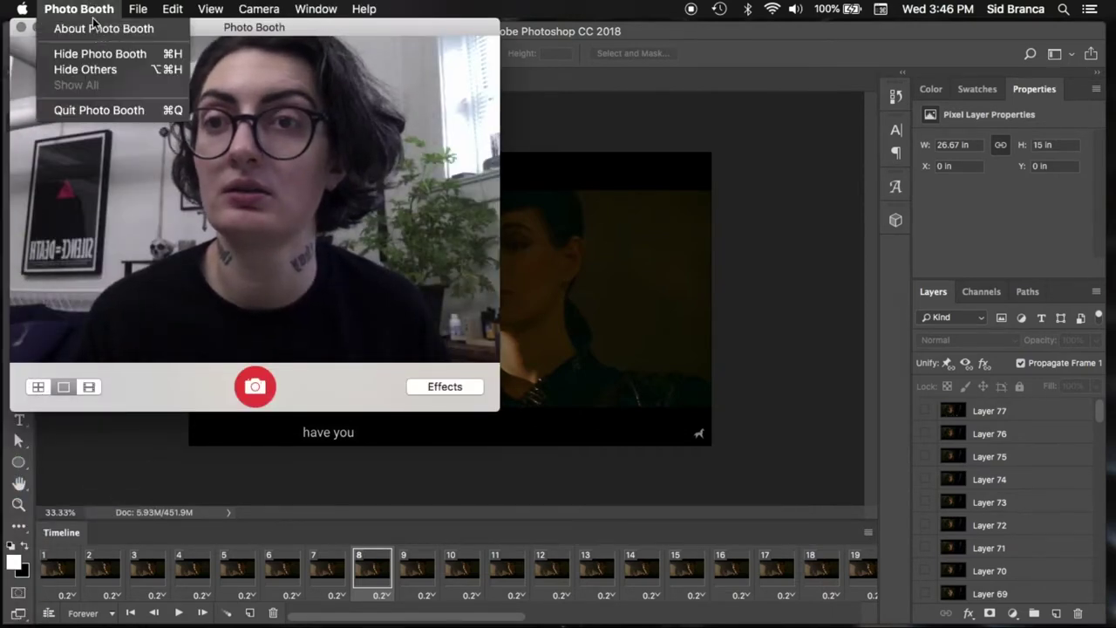
{"action": "left_click", "coordinate": [116, 111]}
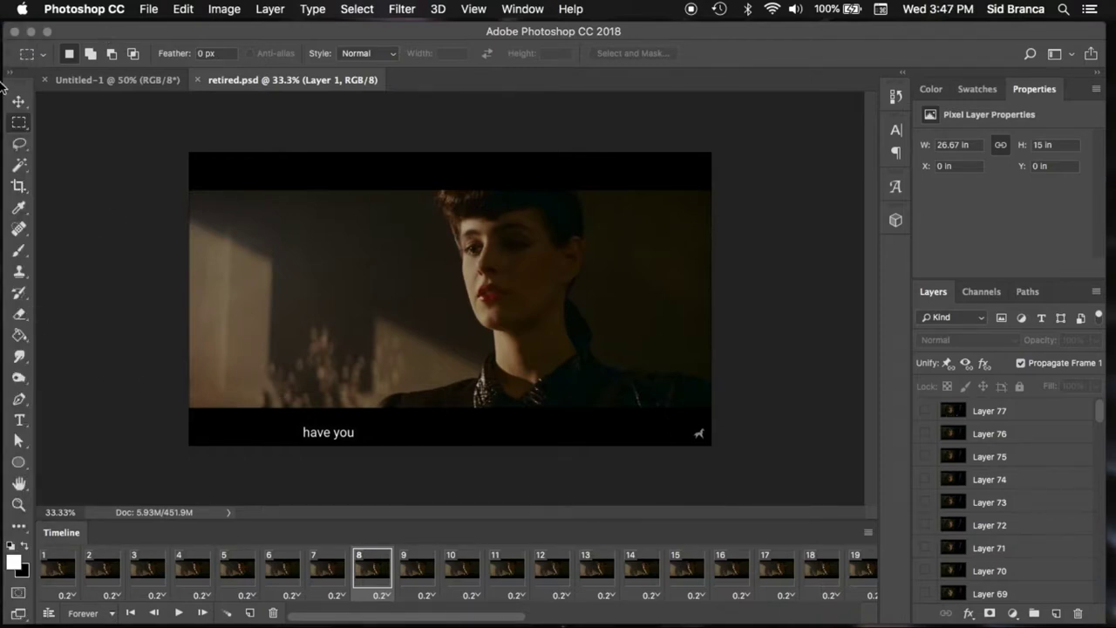
{"action": "right_click", "coordinate": [54, 178]}
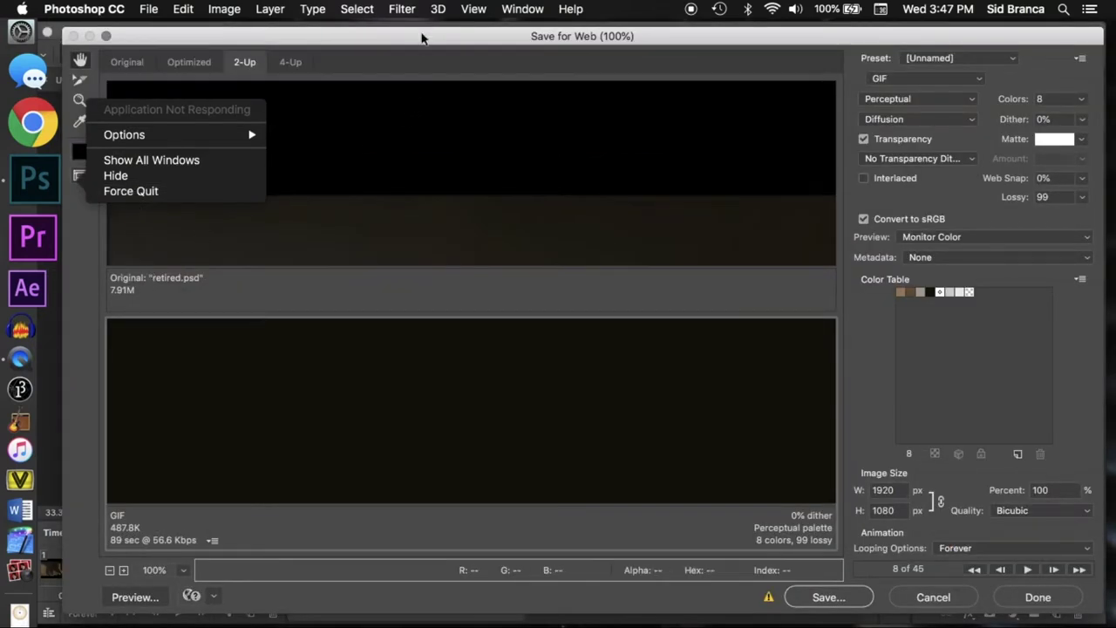
Set the export Image Size width to 600 px.
{"action": "left_click", "coordinate": [412, 41]}
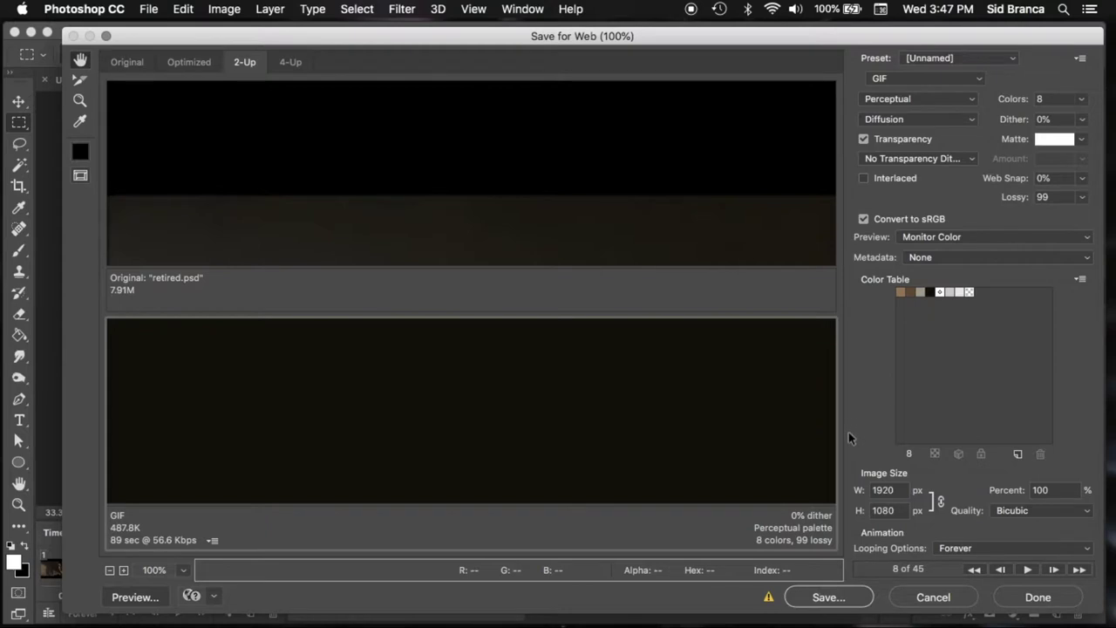
{"action": "double_click", "coordinate": [906, 491]}
{"action": "type", "text": "600"}
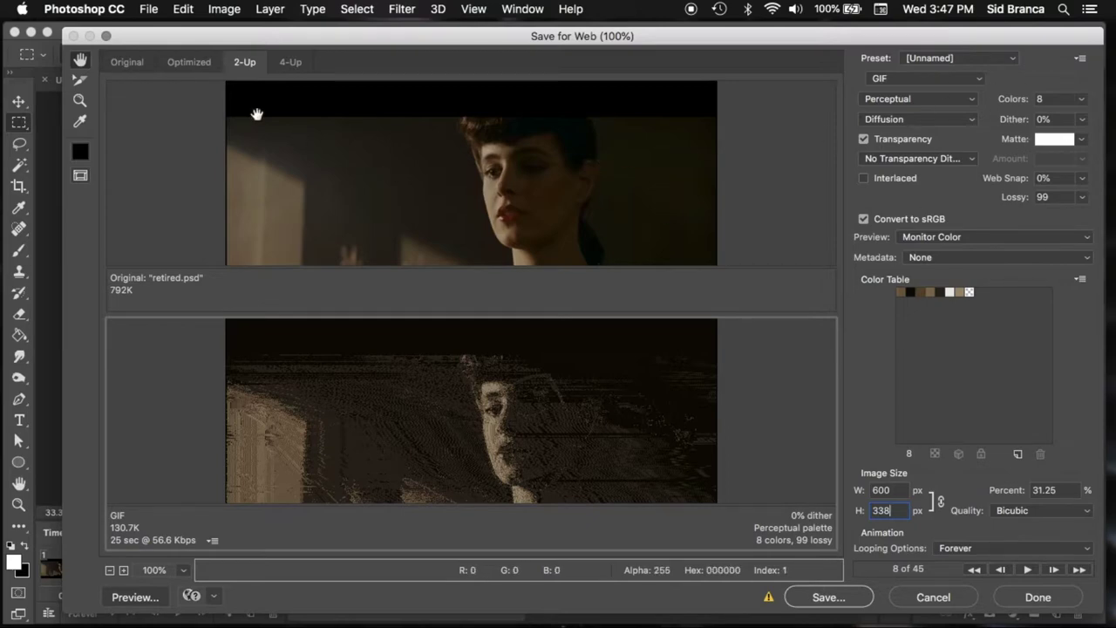
Toggle between the Original and Optimized previews to compare 792K against 130.7K.
{"action": "left_click", "coordinate": [129, 63]}
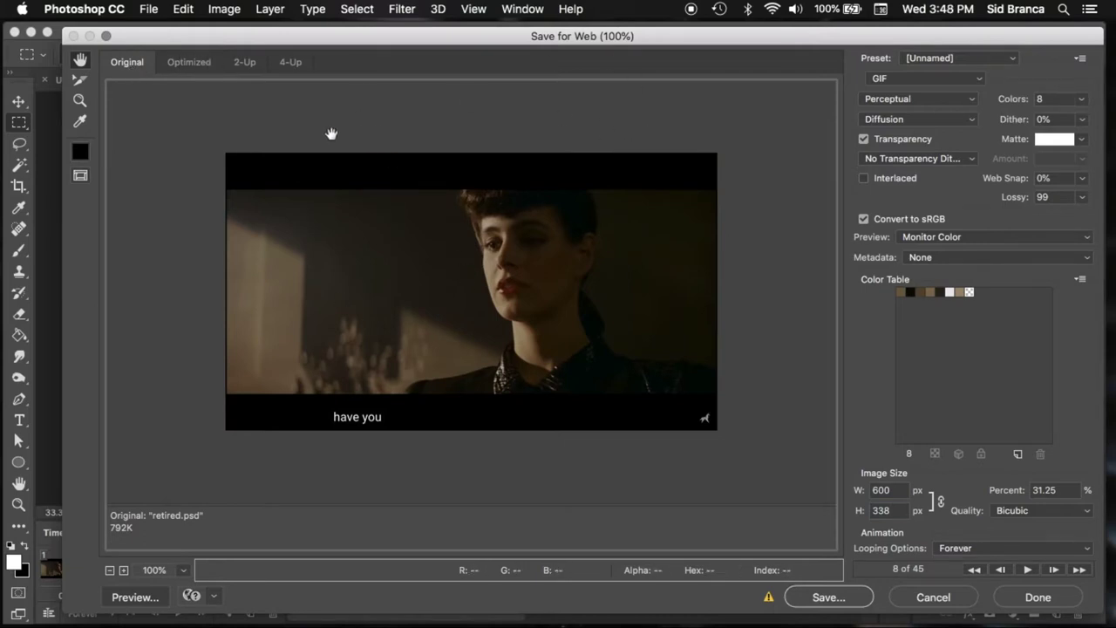
{"action": "left_click", "coordinate": [191, 63]}
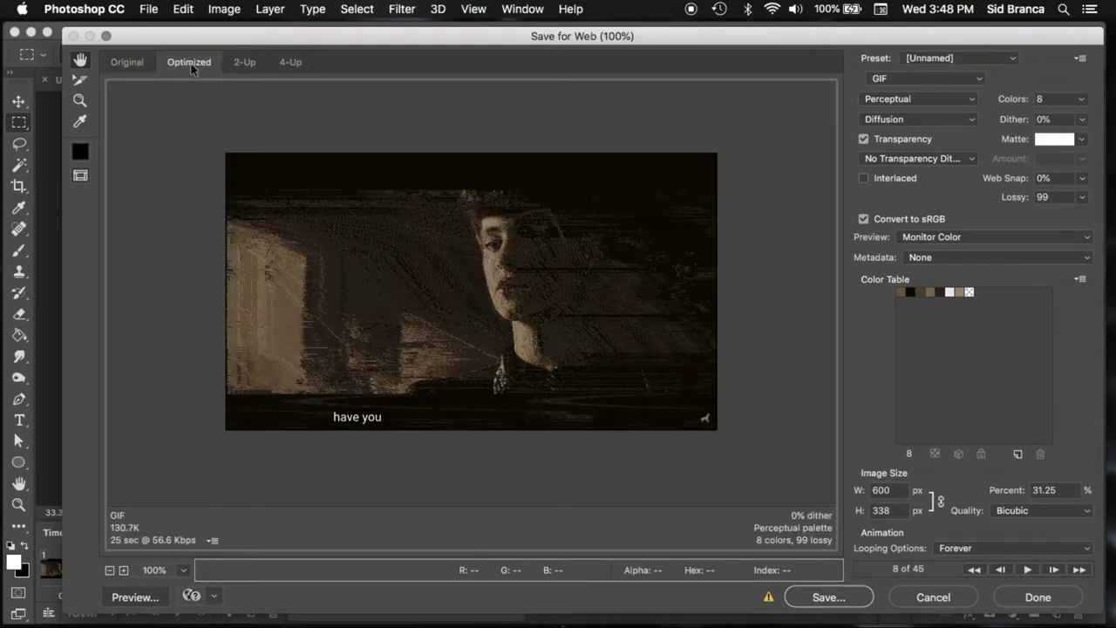
{"action": "left_click", "coordinate": [126, 63]}
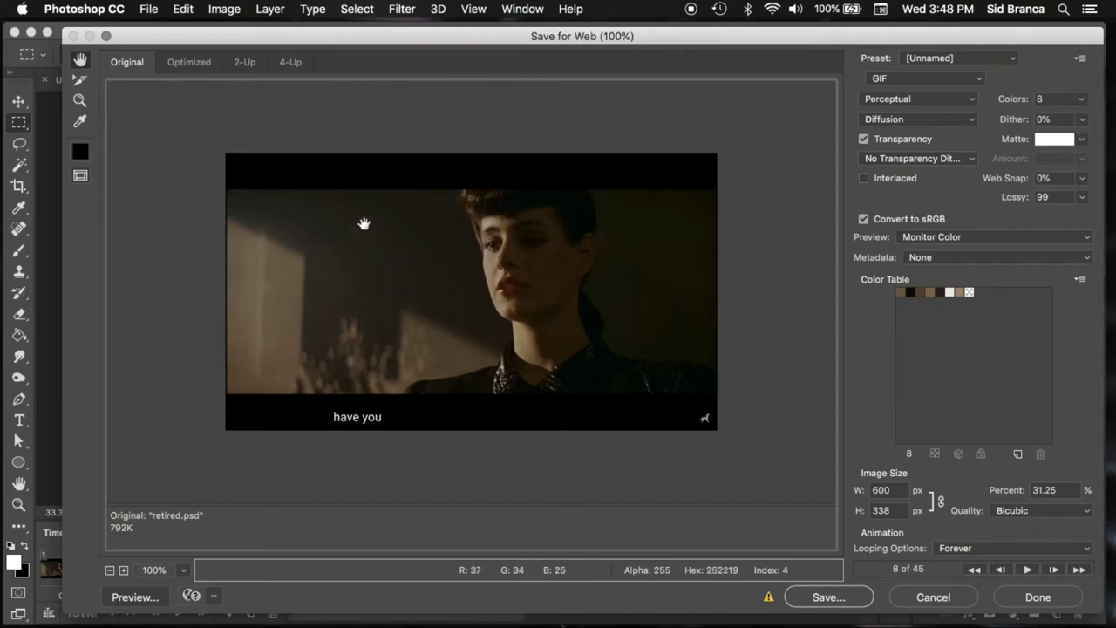
{"action": "left_click", "coordinate": [188, 62]}
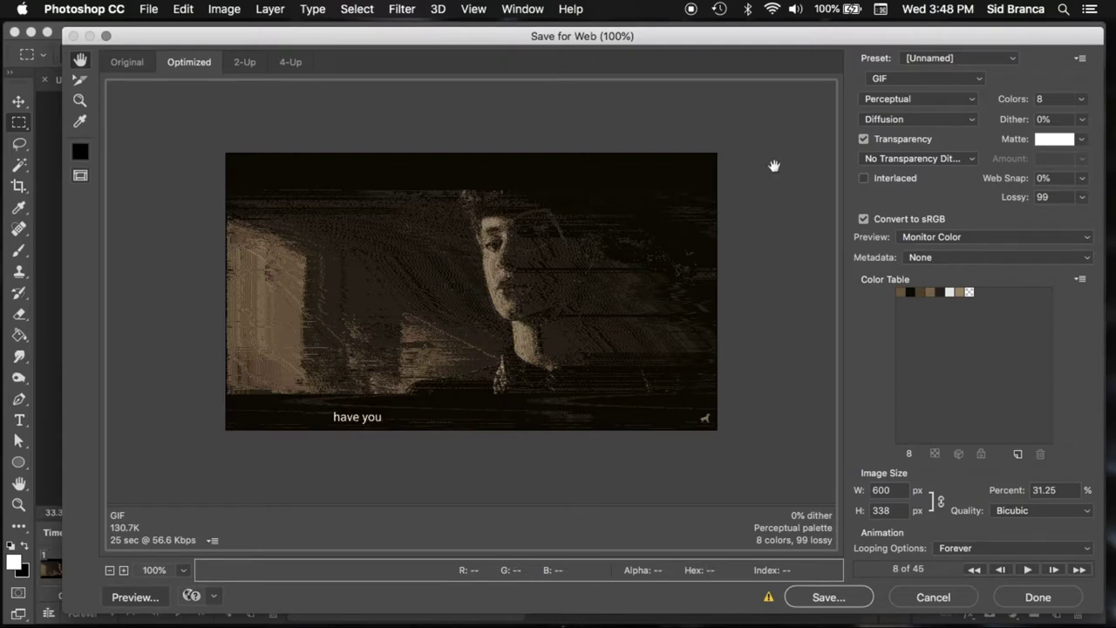
Keep GIF format and the current preset, then set Colors to 256 and Lossy to 0.
{"action": "left_click", "coordinate": [968, 78]}
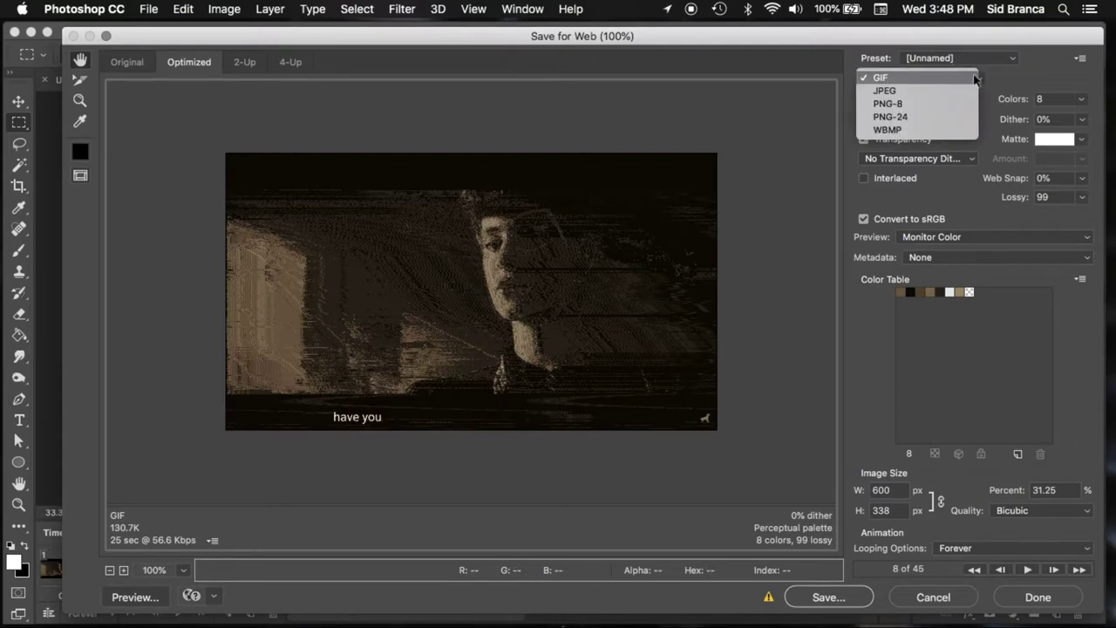
{"action": "left_click", "coordinate": [975, 78]}
{"action": "left_click", "coordinate": [1011, 59]}
{"action": "mouse_move", "coordinate": [955, 12]}
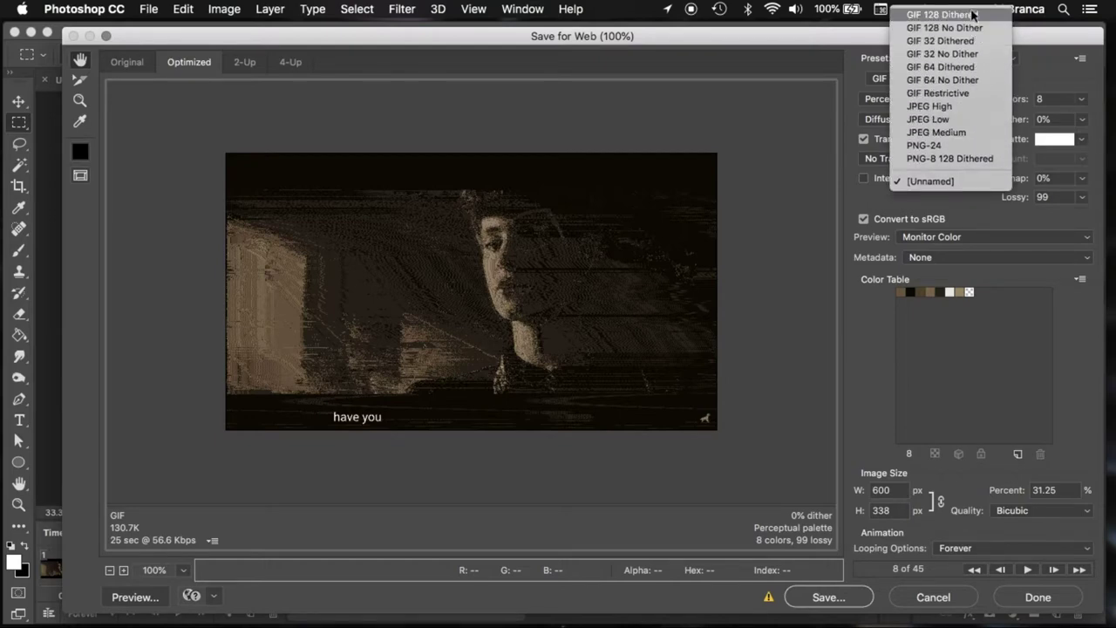
{"action": "left_click", "coordinate": [1034, 74]}
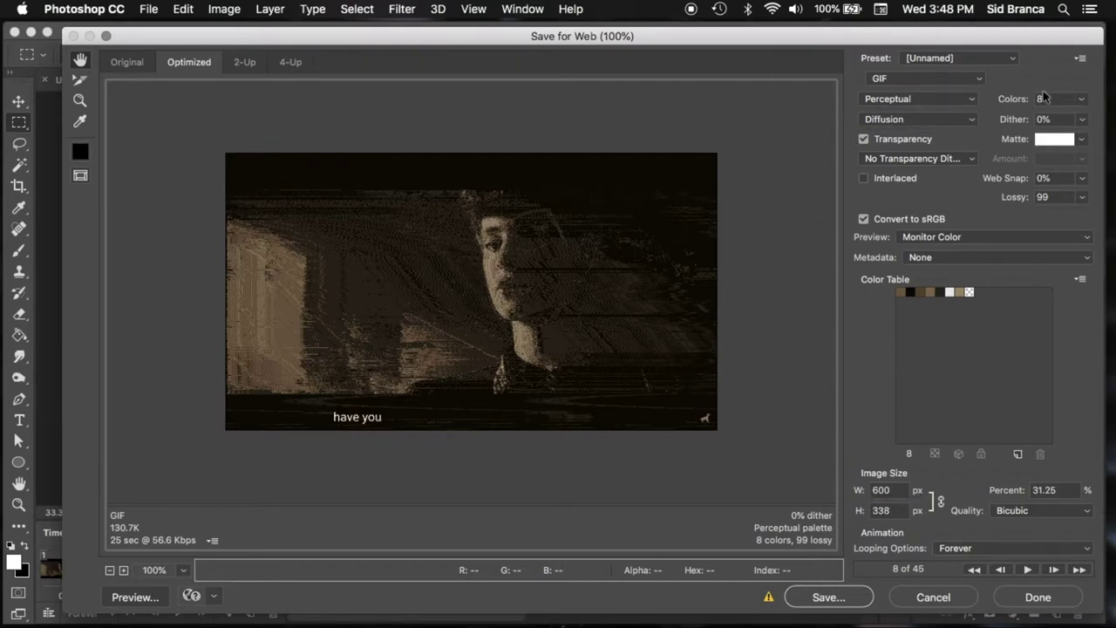
{"action": "left_click", "coordinate": [1080, 99]}
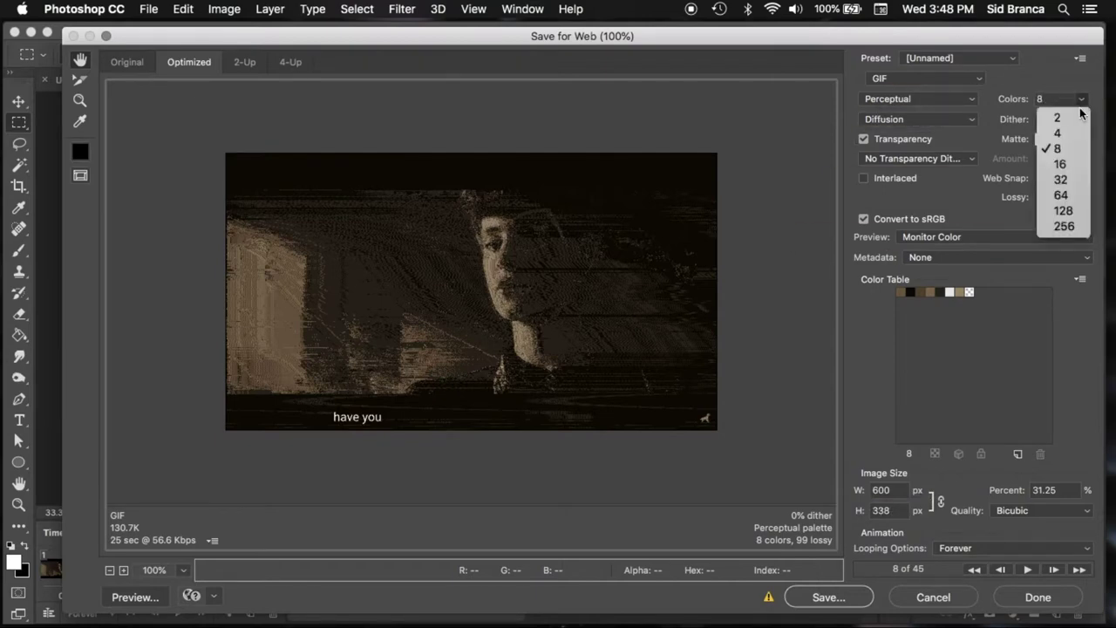
{"action": "left_click", "coordinate": [1064, 230]}
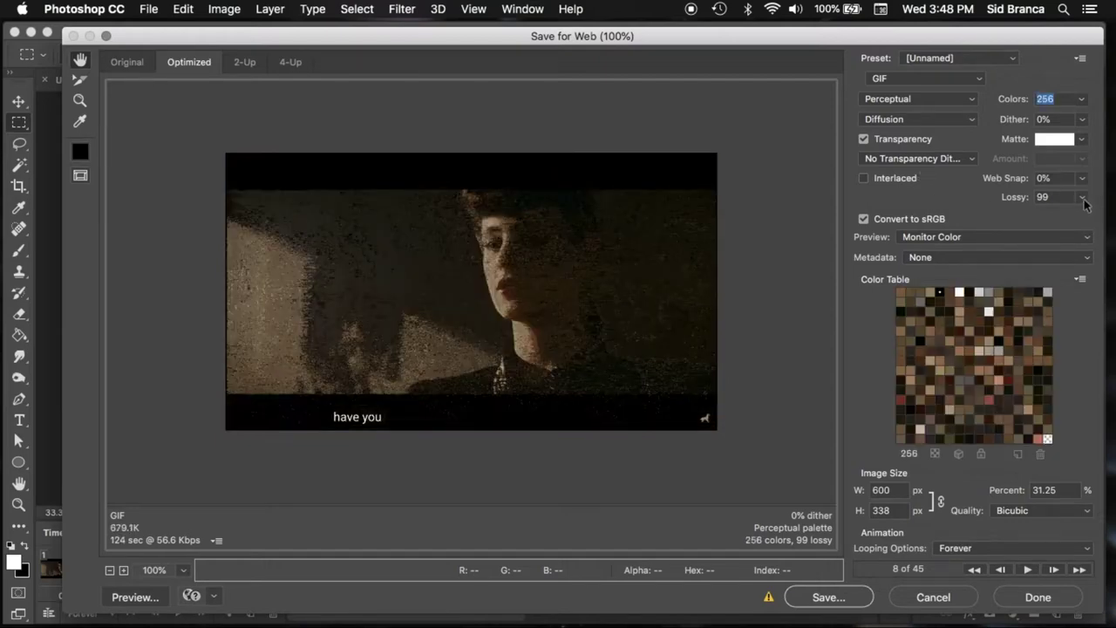
{"action": "left_click_drag", "start_coordinate": [1083, 199], "coordinate": [957, 201]}
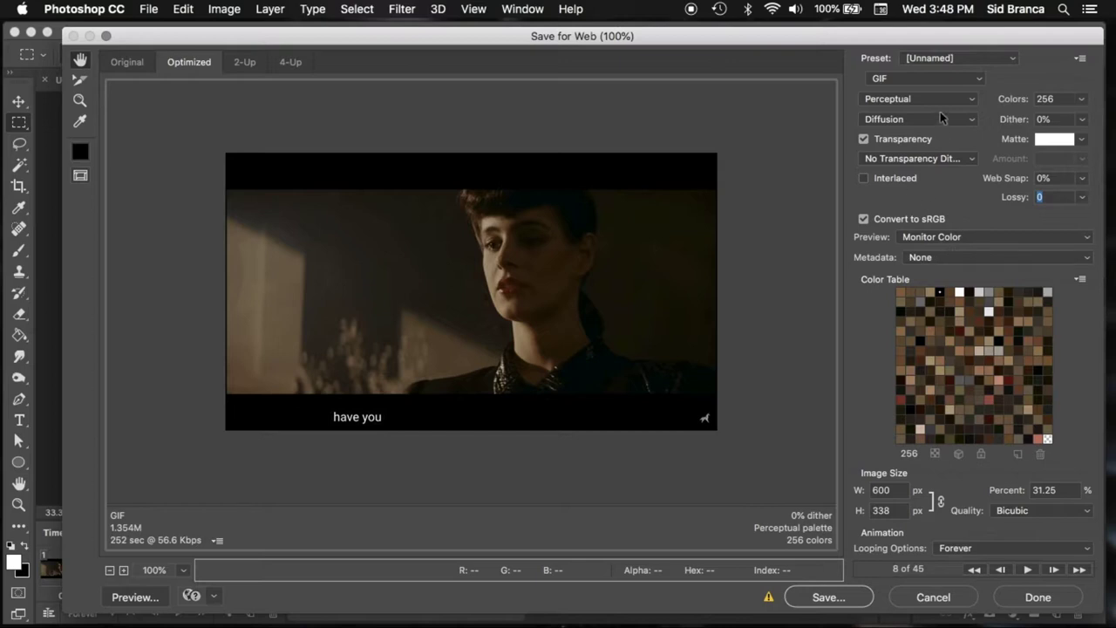
Try the Selective, Adaptive and Restrictive colour reduction palettes in turn.
{"action": "left_click", "coordinate": [970, 101]}
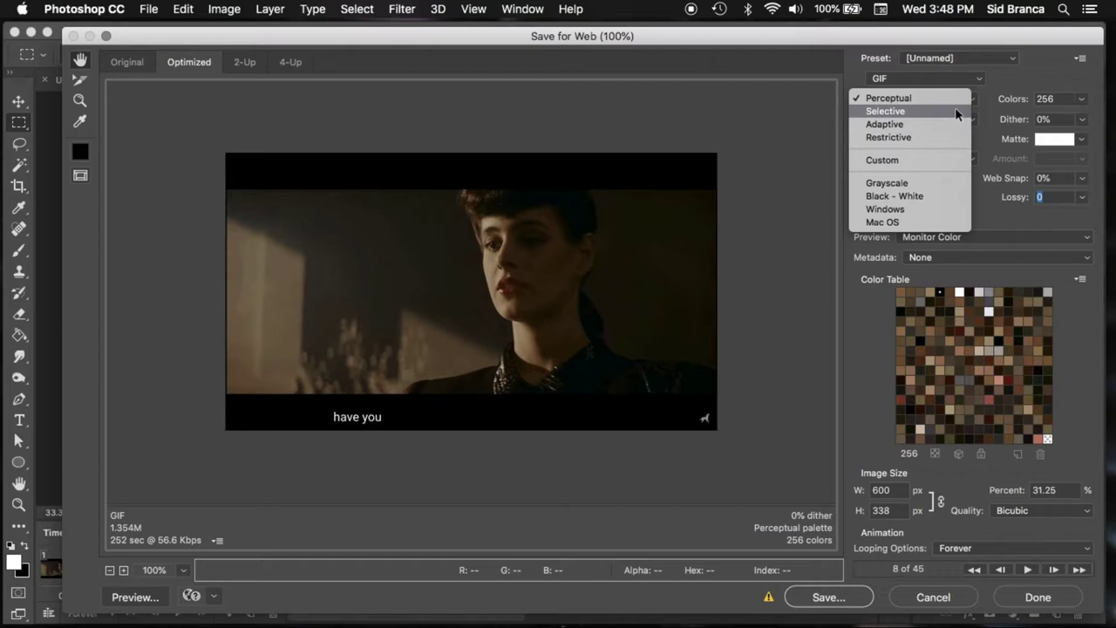
{"action": "left_click", "coordinate": [991, 138]}
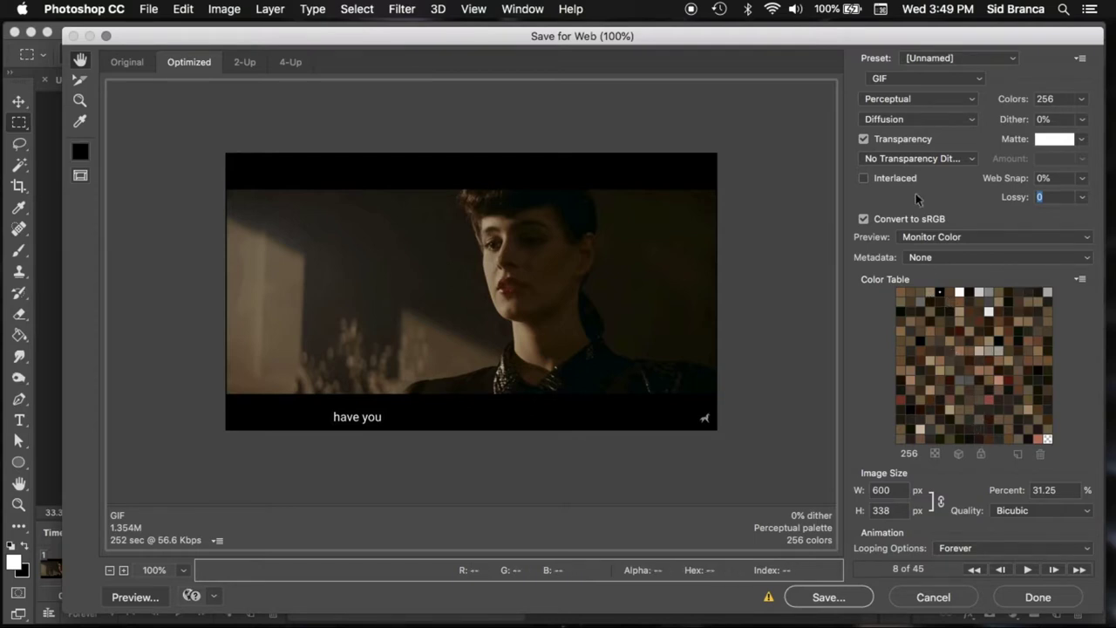
{"action": "left_click", "coordinate": [972, 100]}
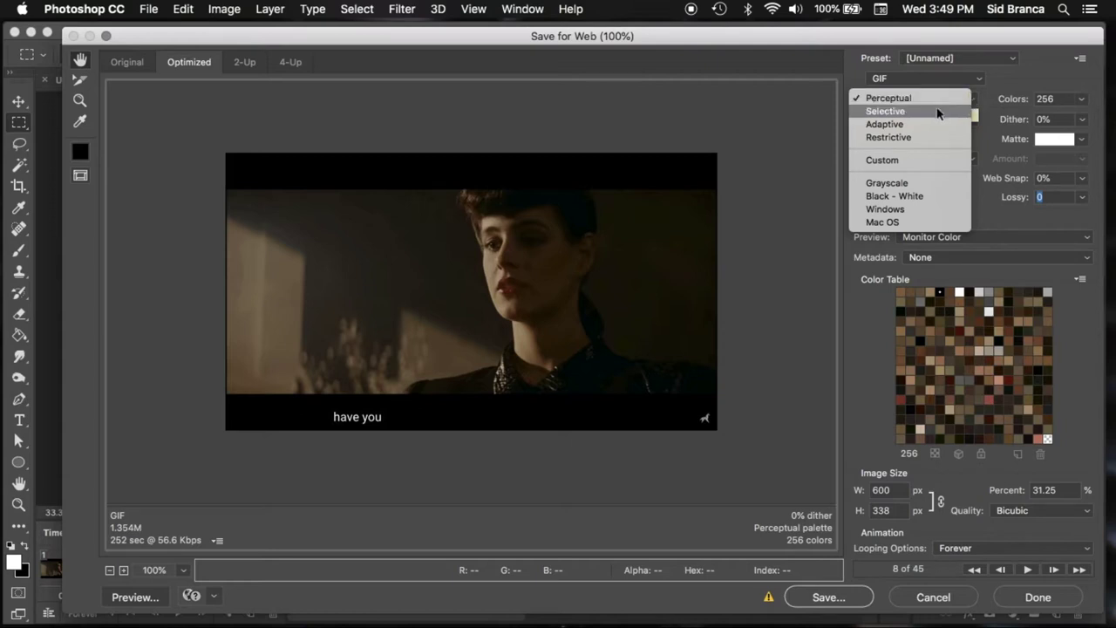
{"action": "left_click", "coordinate": [966, 111]}
{"action": "left_click", "coordinate": [973, 100]}
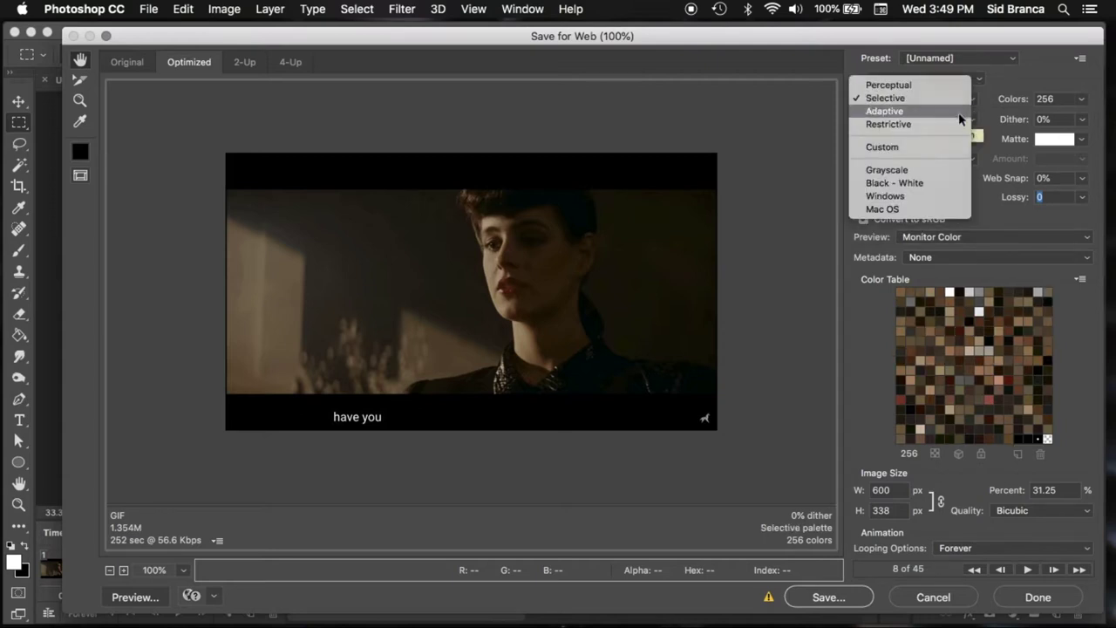
{"action": "left_click", "coordinate": [960, 113]}
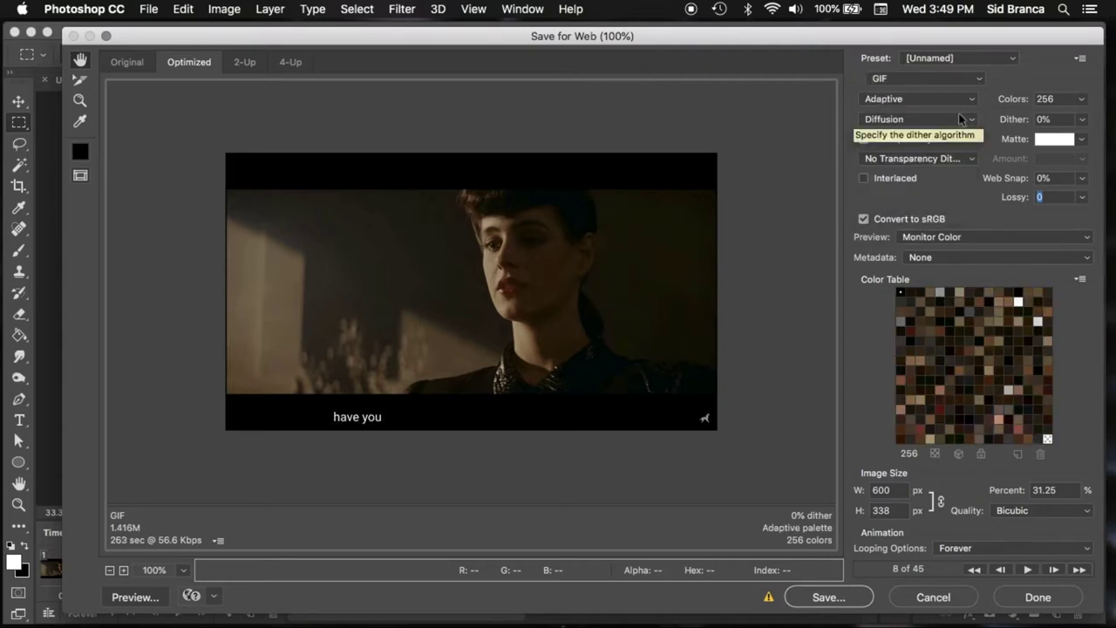
{"action": "left_click", "coordinate": [964, 98]}
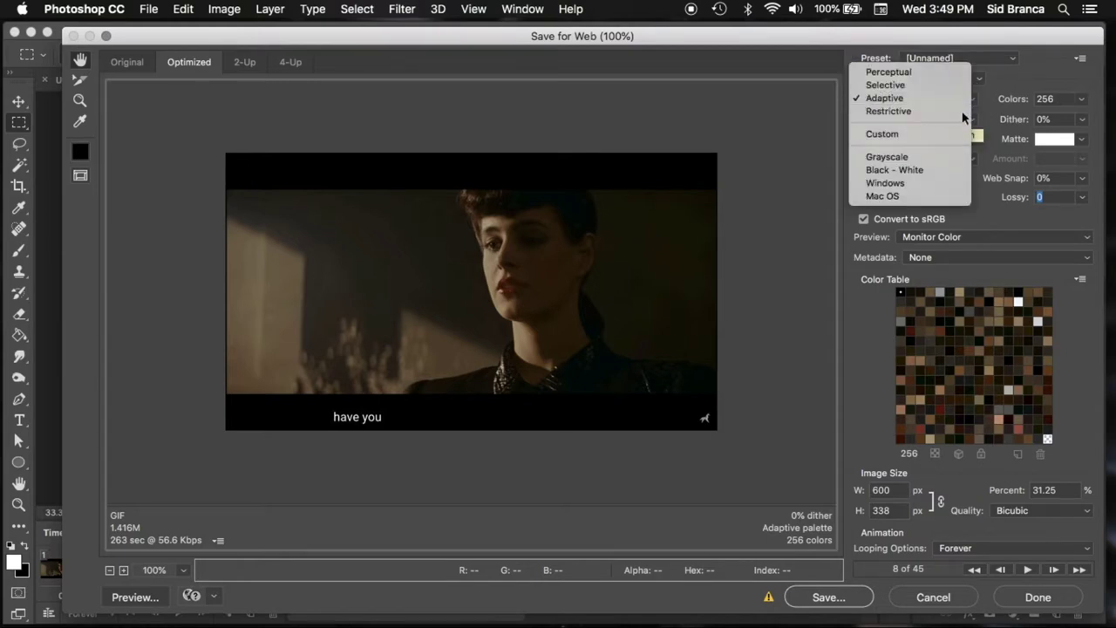
{"action": "left_click", "coordinate": [964, 111]}
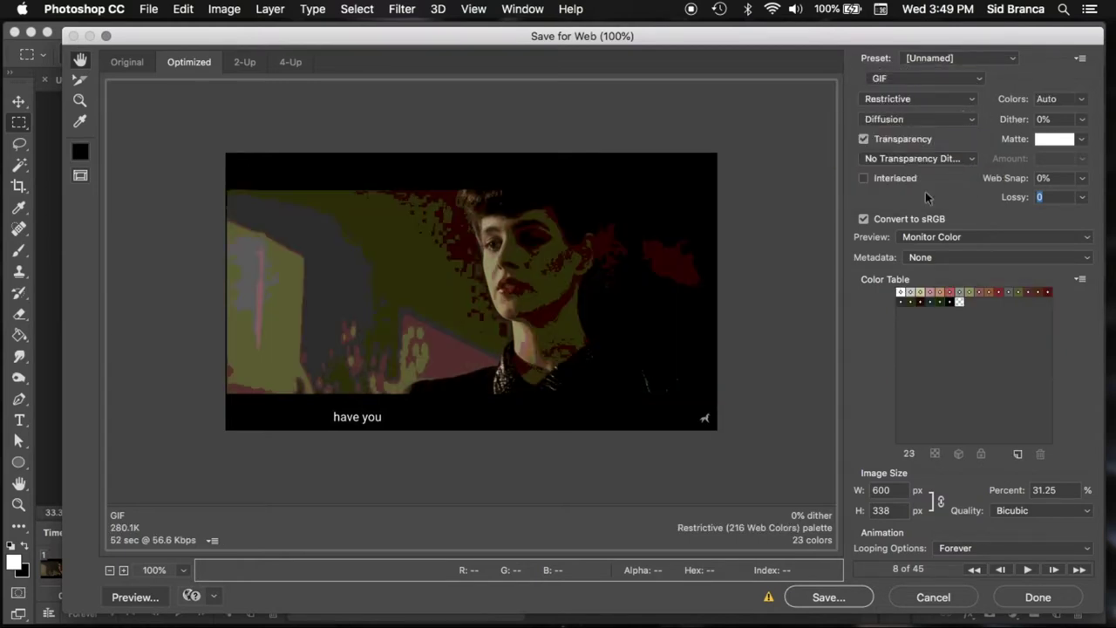
Cycle through Adaptive, Selective and Perceptual palettes, finally settling on Adaptive.
{"action": "left_click", "coordinate": [968, 100]}
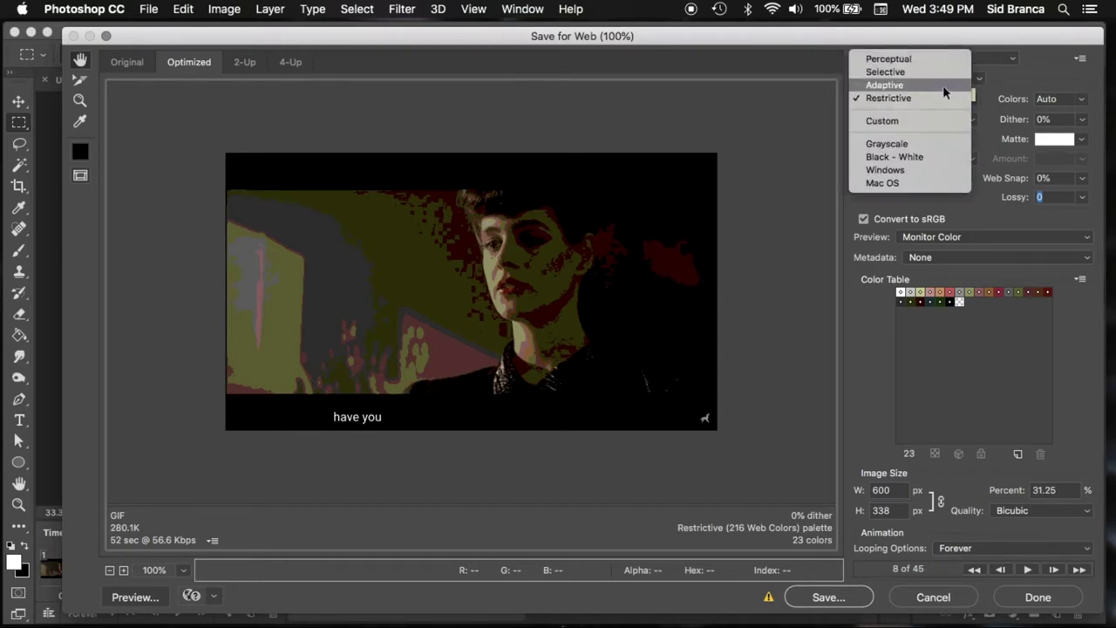
{"action": "left_click", "coordinate": [946, 90]}
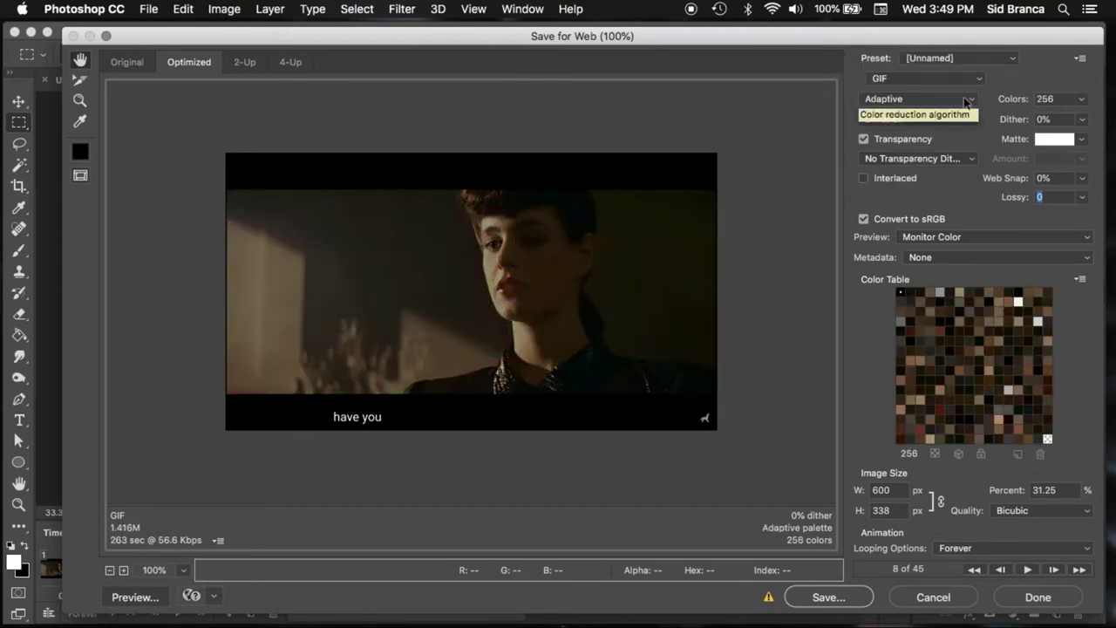
{"action": "left_click", "coordinate": [970, 103]}
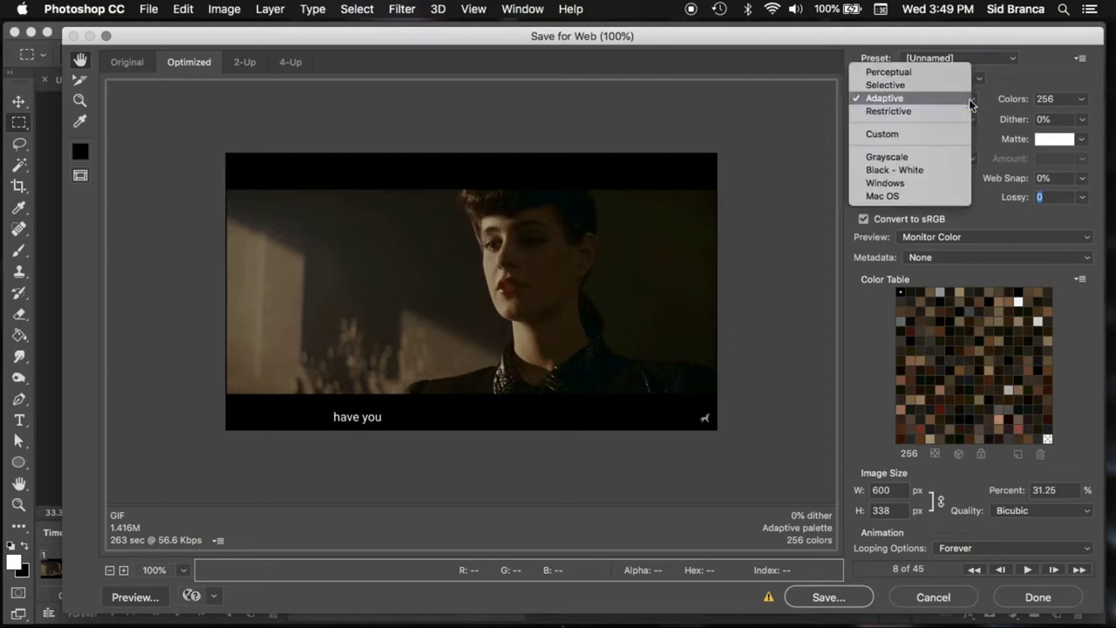
{"action": "left_click", "coordinate": [965, 91]}
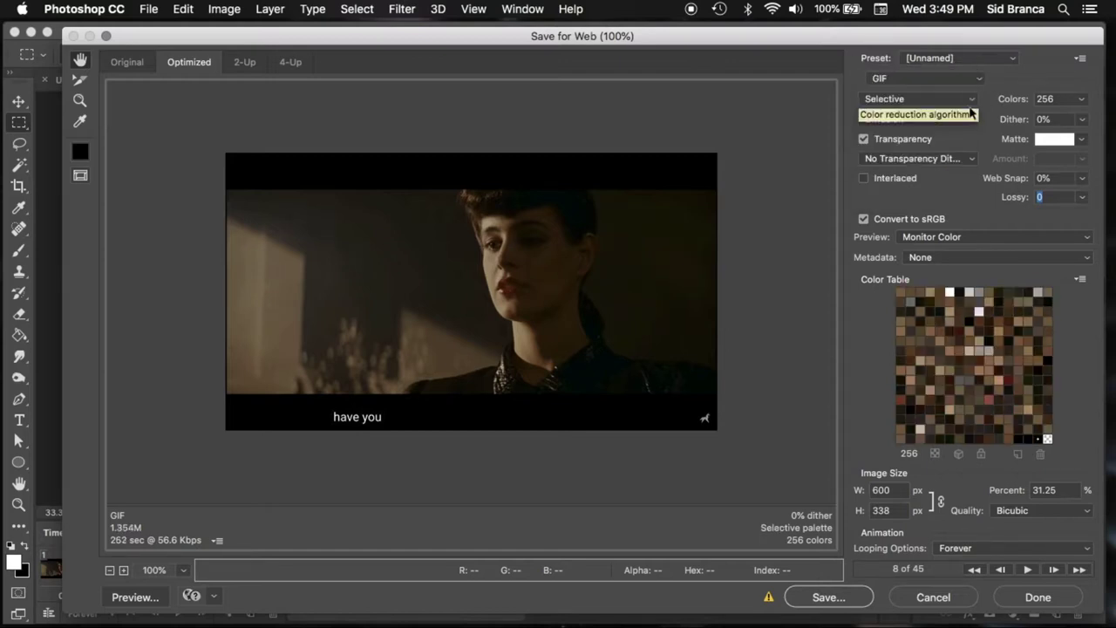
{"action": "left_click", "coordinate": [970, 100]}
{"action": "left_click", "coordinate": [965, 87]}
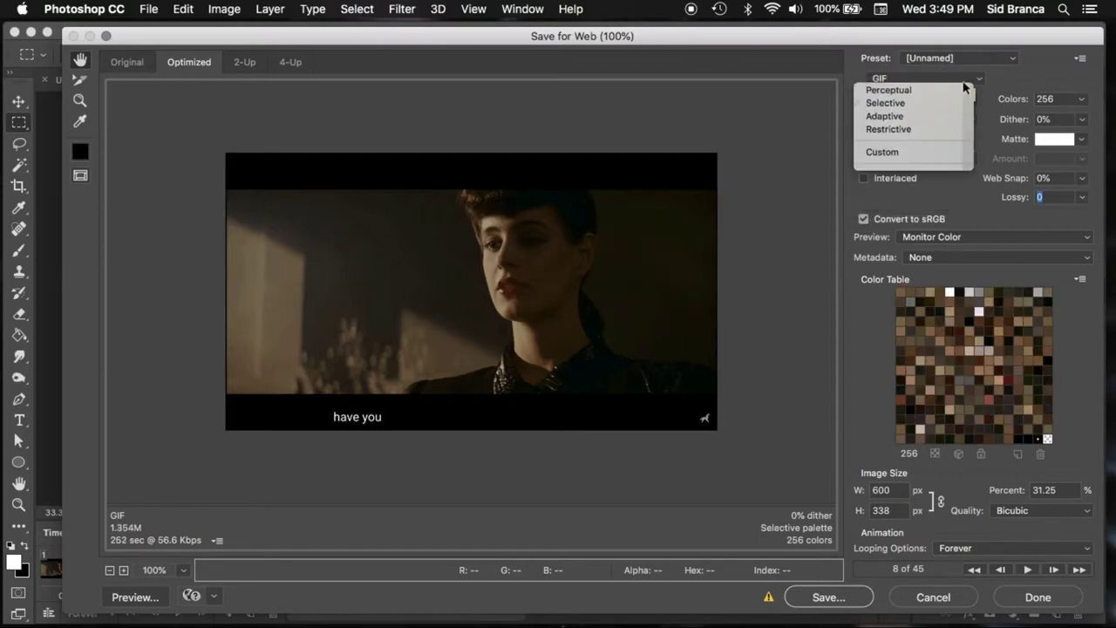
{"action": "left_click", "coordinate": [970, 103]}
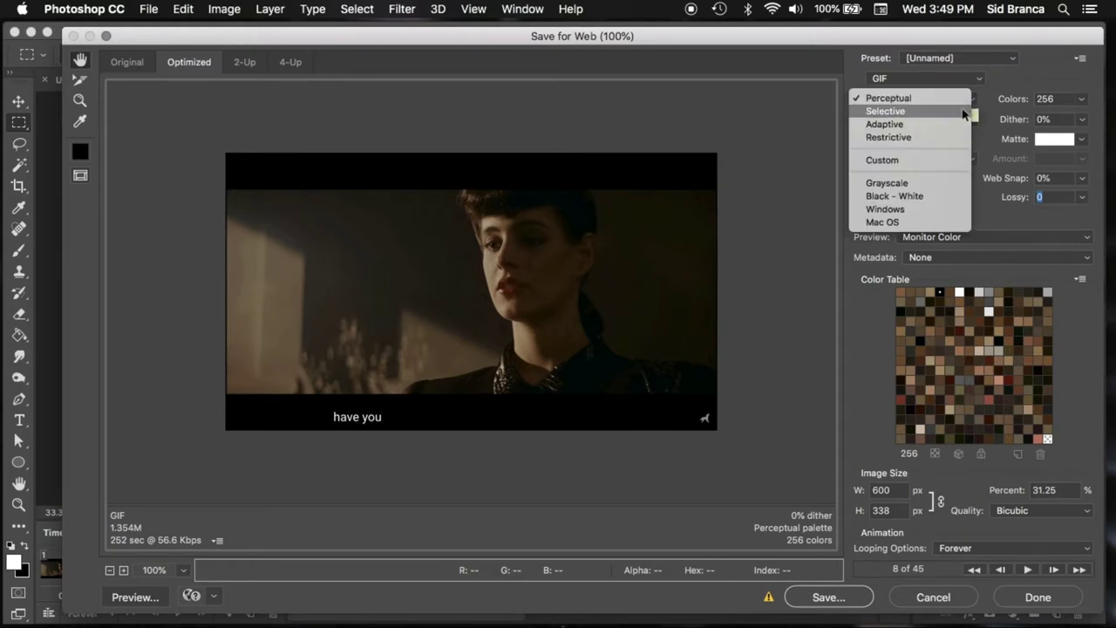
{"action": "left_click", "coordinate": [954, 124]}
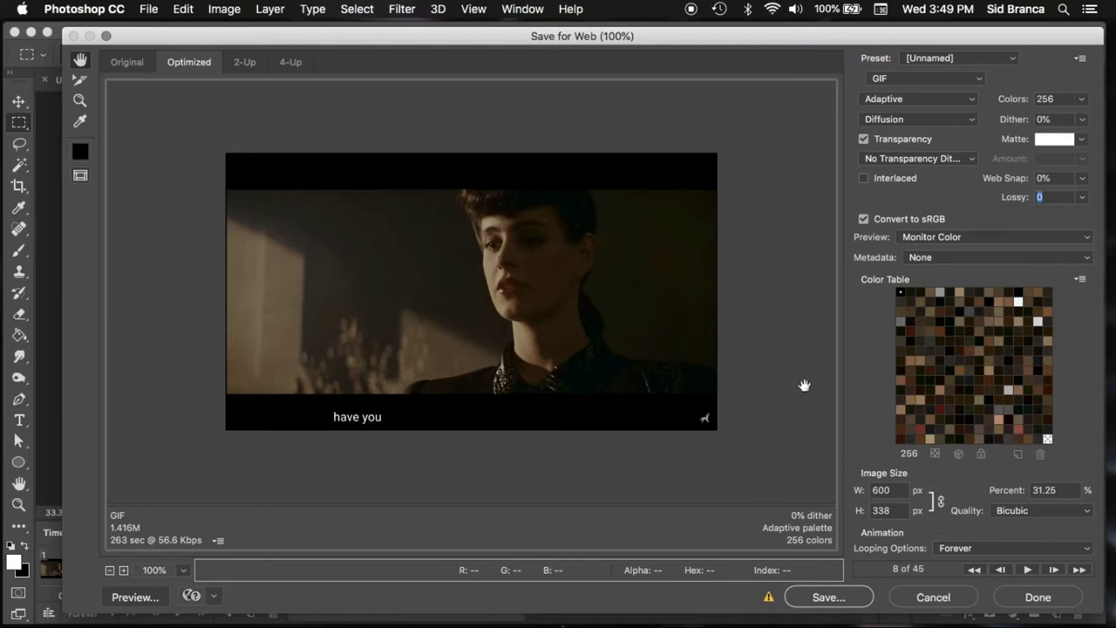
Raise Lossy compression to 14, then bring it back down to 3.
{"action": "left_click", "coordinate": [1083, 199]}
{"action": "left_click_drag", "start_coordinate": [1002, 218], "coordinate": [1016, 222]}
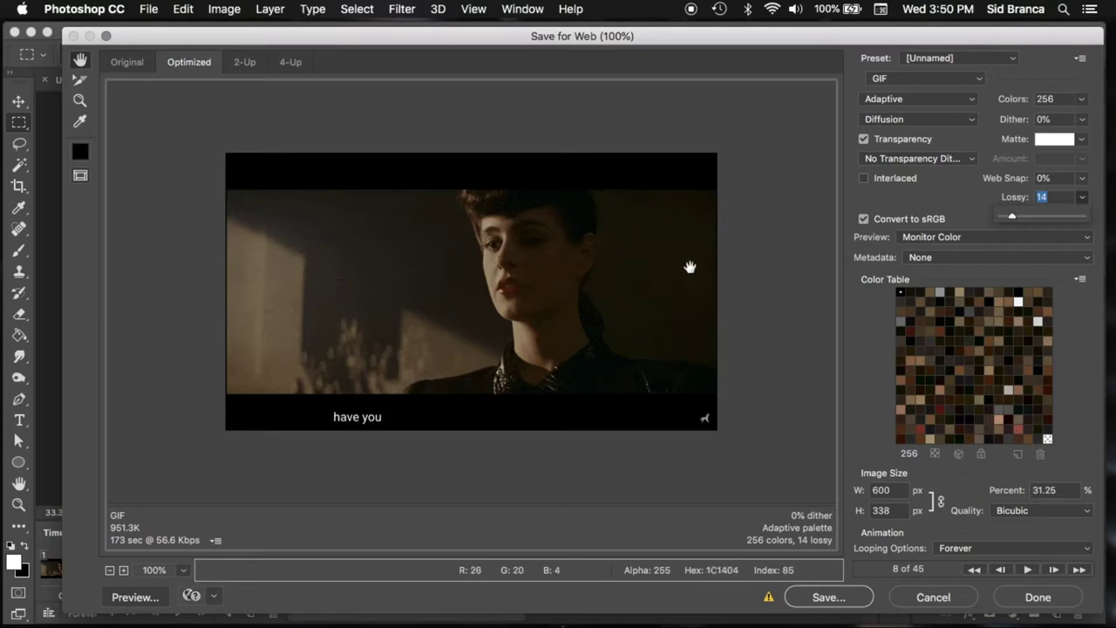
{"action": "left_click_drag", "start_coordinate": [1015, 220], "coordinate": [1005, 220]}
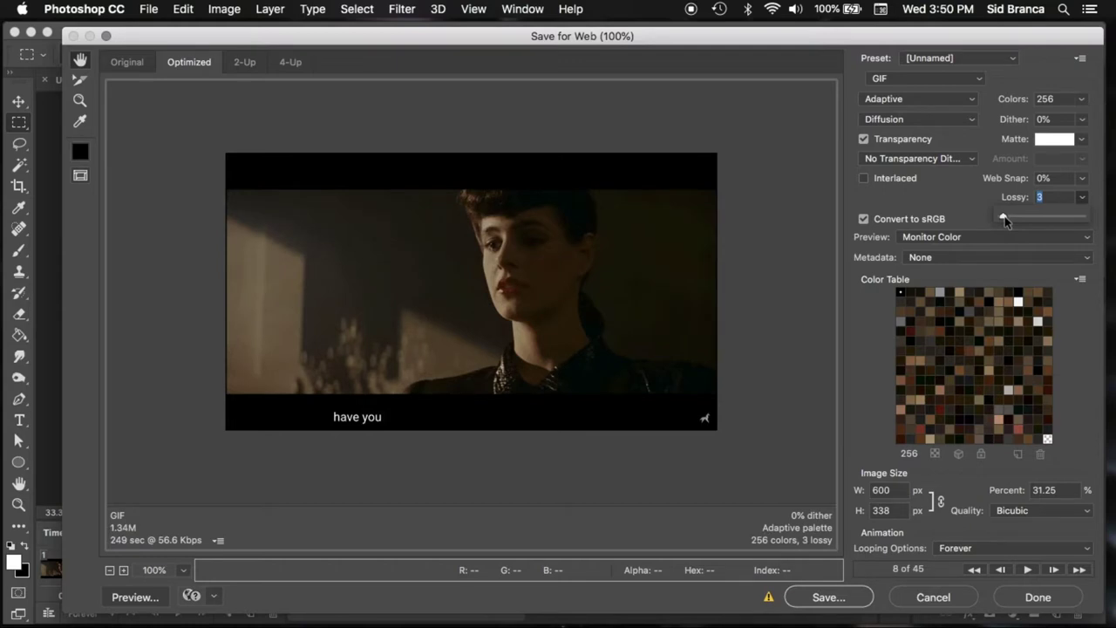
{"action": "left_click_drag", "start_coordinate": [1005, 219], "coordinate": [1003, 220]}
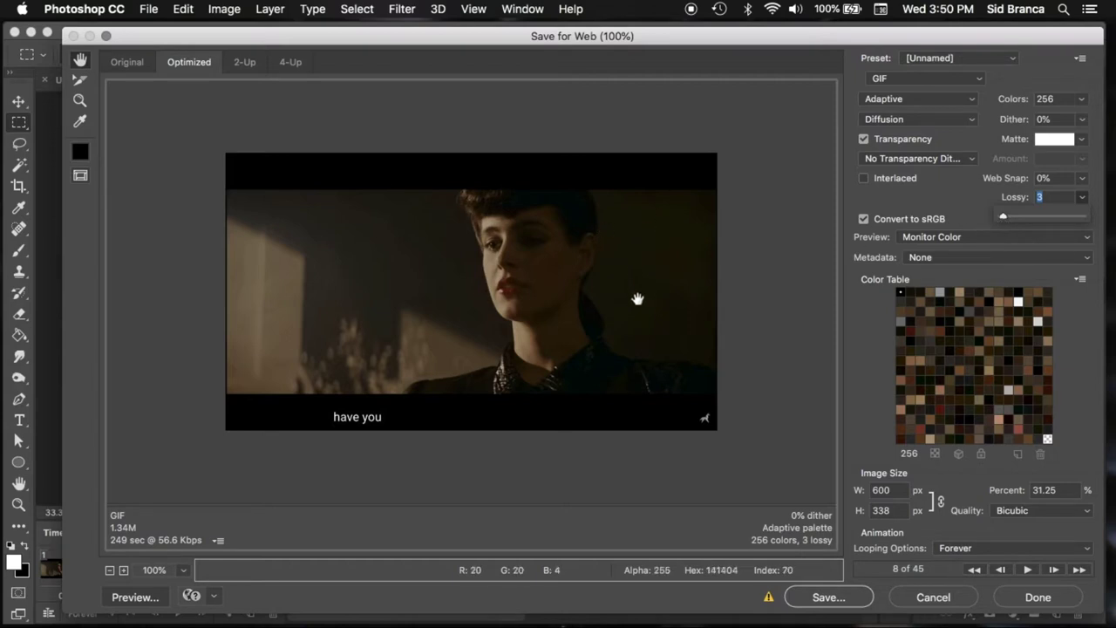
Play the animation preview and set Dither to 100%, then down to 32%.
{"action": "left_click", "coordinate": [1027, 569]}
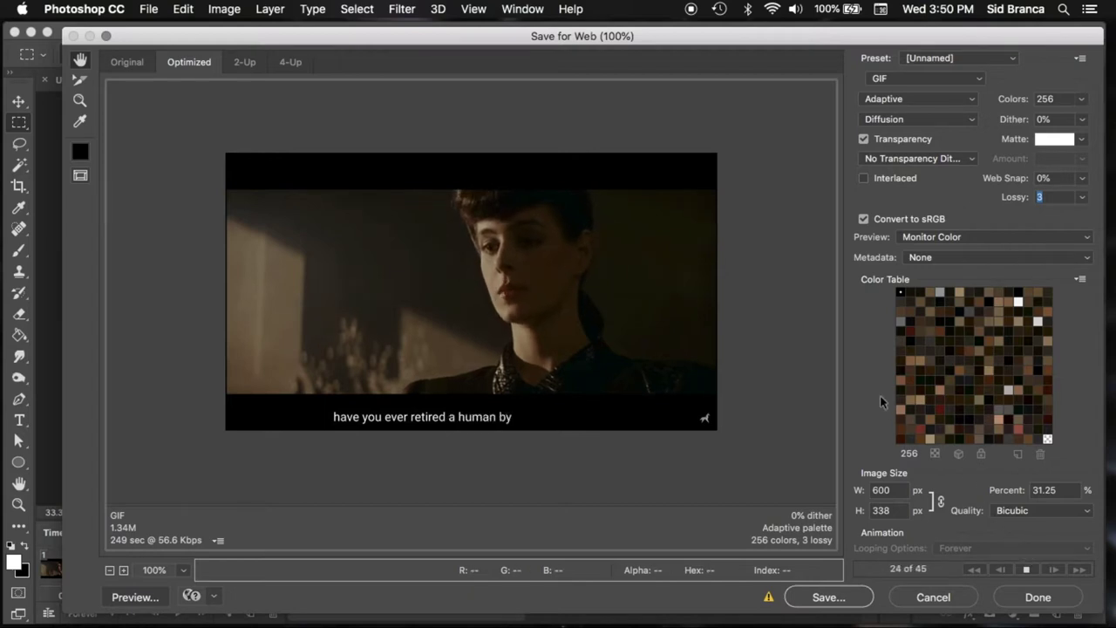
{"action": "left_click", "coordinate": [1081, 119]}
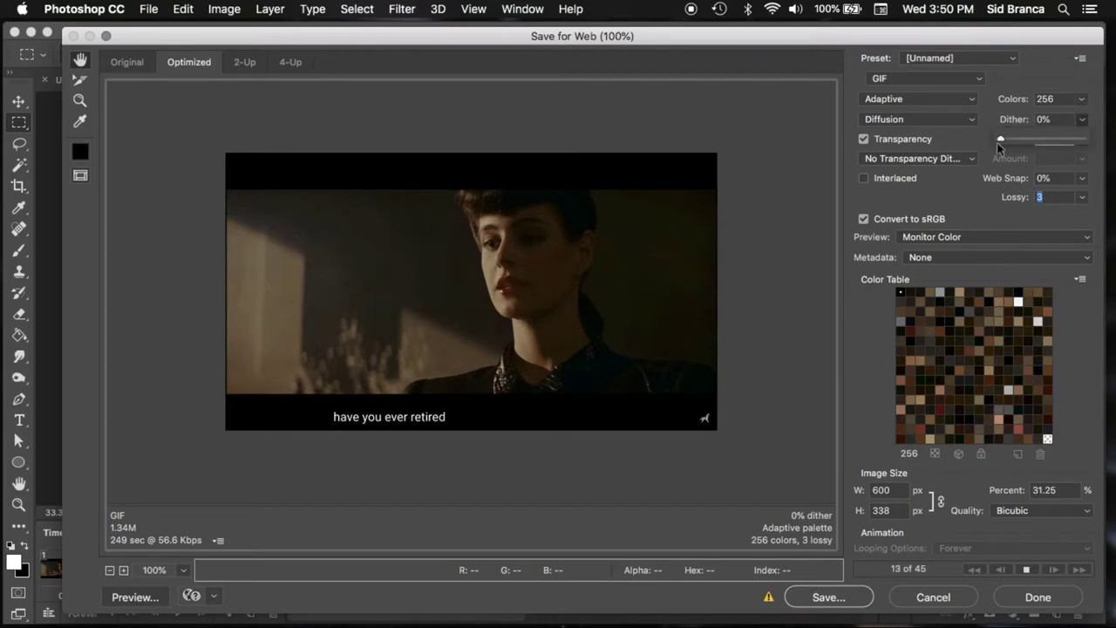
{"action": "left_click_drag", "start_coordinate": [1000, 142], "coordinate": [1091, 149]}
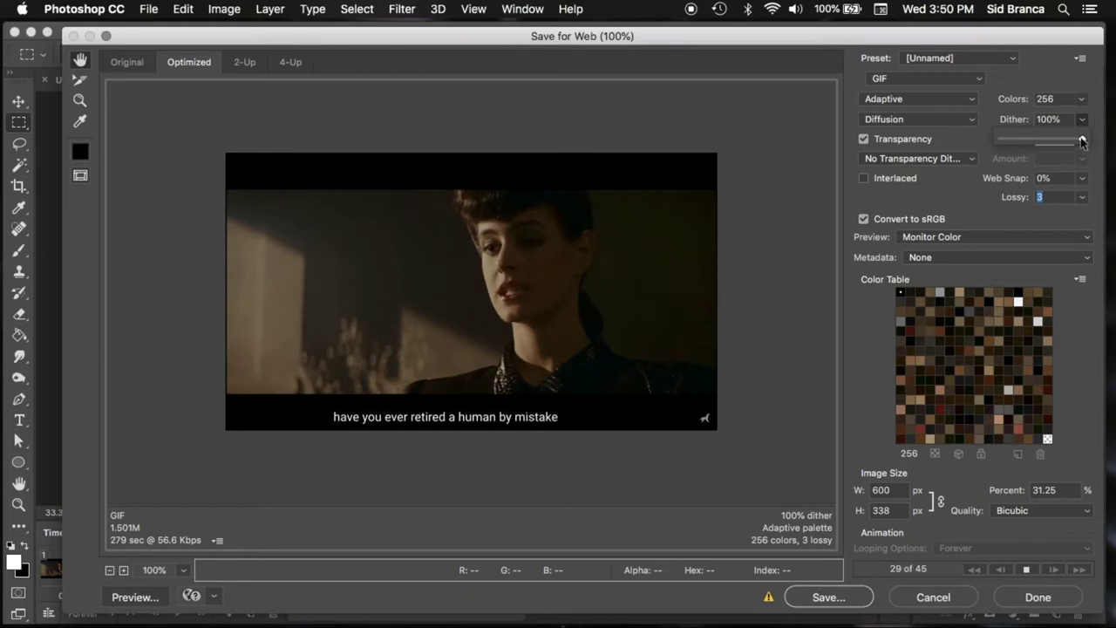
{"action": "left_click_drag", "start_coordinate": [1082, 142], "coordinate": [1027, 142]}
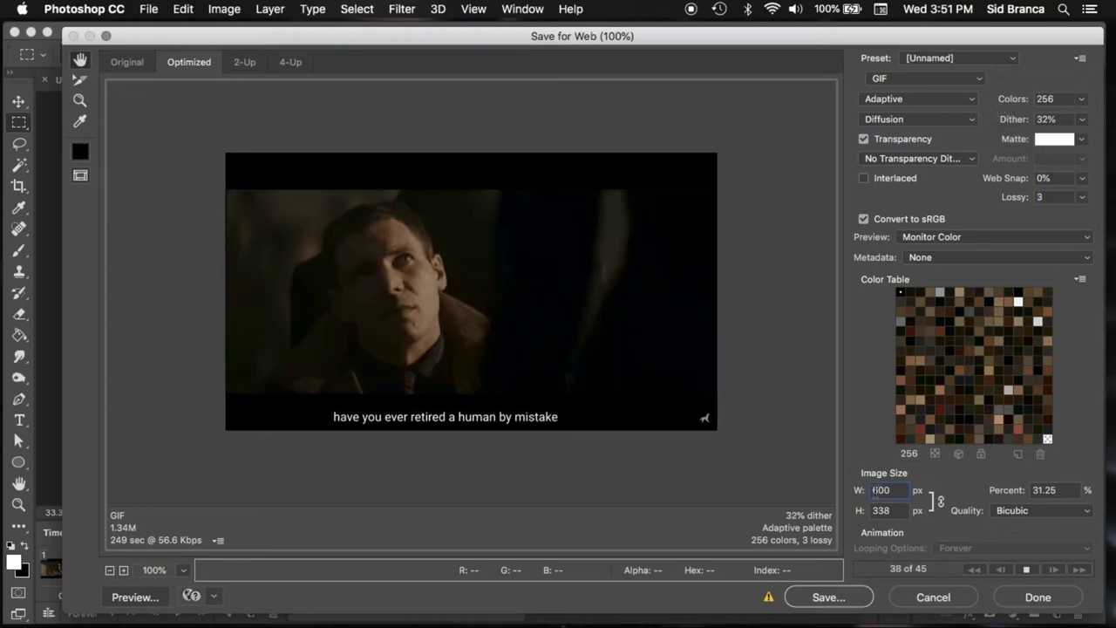
Change the export width from 600 to 500 px and play the resized animation.
{"action": "double_click", "coordinate": [871, 492]}
{"action": "type", "text": "500"}
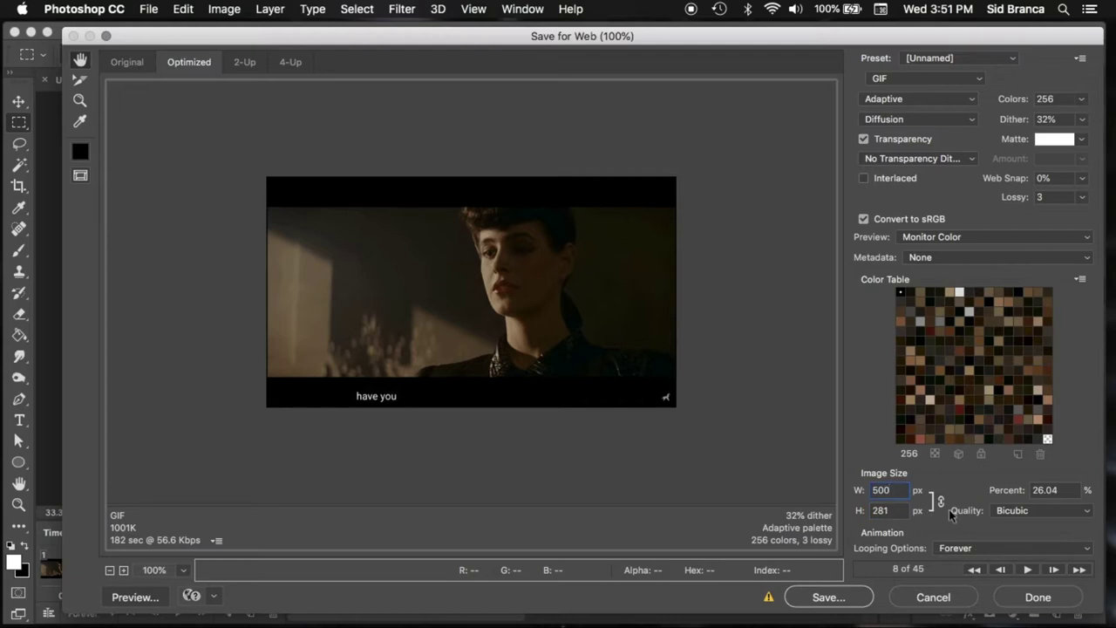
{"action": "left_click", "coordinate": [1028, 570]}
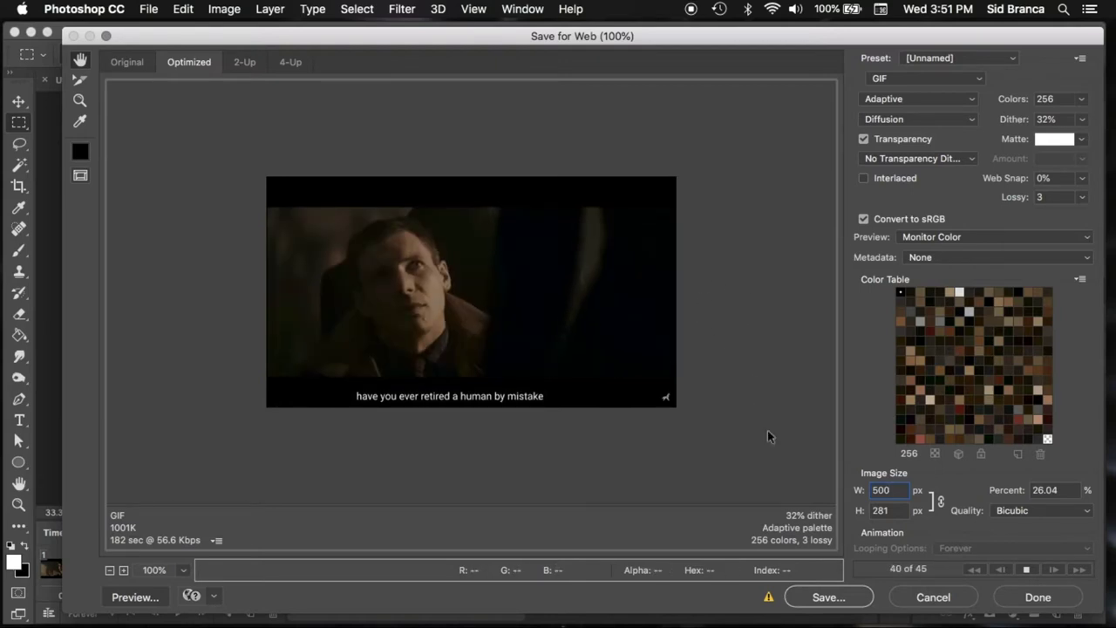
Save the optimized GIF, appending ' a human' to the name to make 'retired a human.gif'.
{"action": "left_click", "coordinate": [826, 608]}
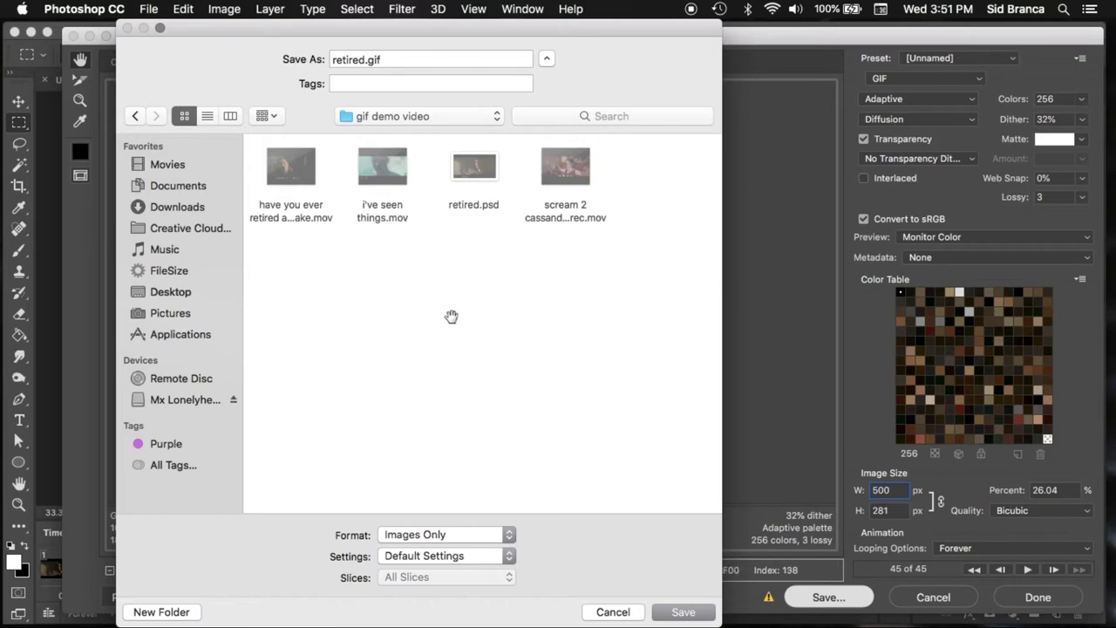
{"action": "left_click", "coordinate": [365, 59]}
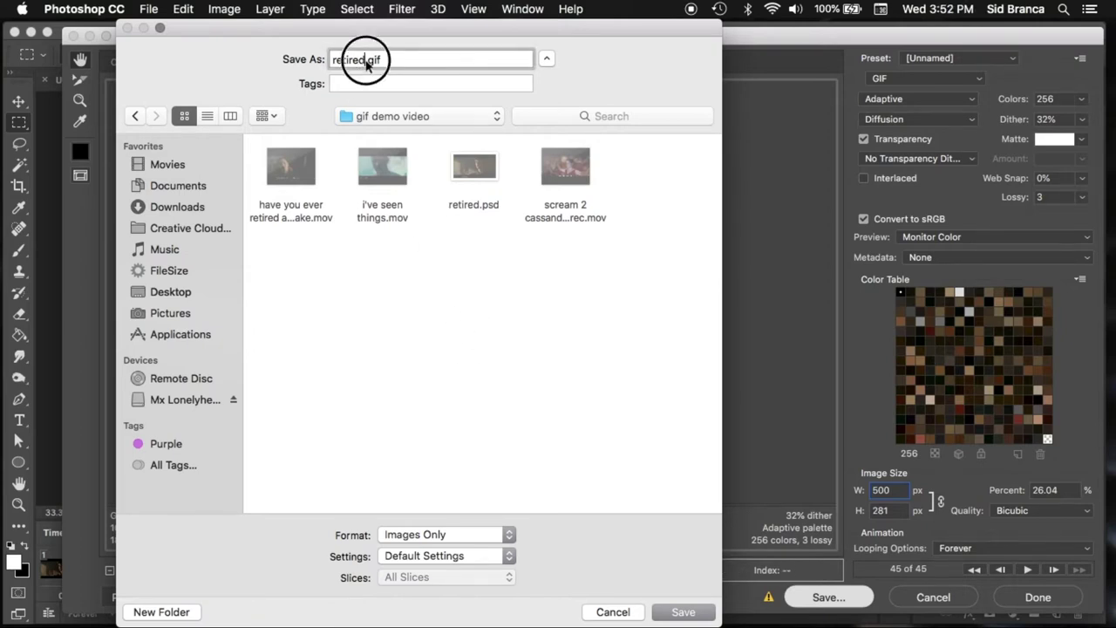
{"action": "type", "text": "a human"}
{"action": "left_click", "coordinate": [678, 613]}
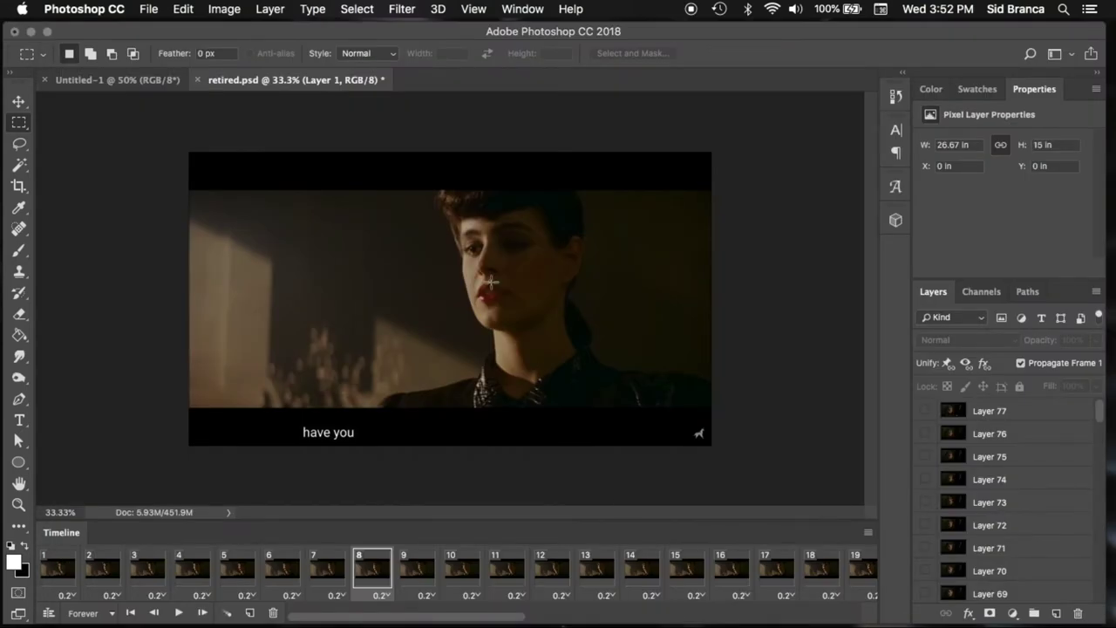
Open retired-a-human.gif from the gif demo video folder in Preview and enlarge the window.
{"action": "mouse_move", "coordinate": [1, 253]}
{"action": "left_click", "coordinate": [17, 66]}
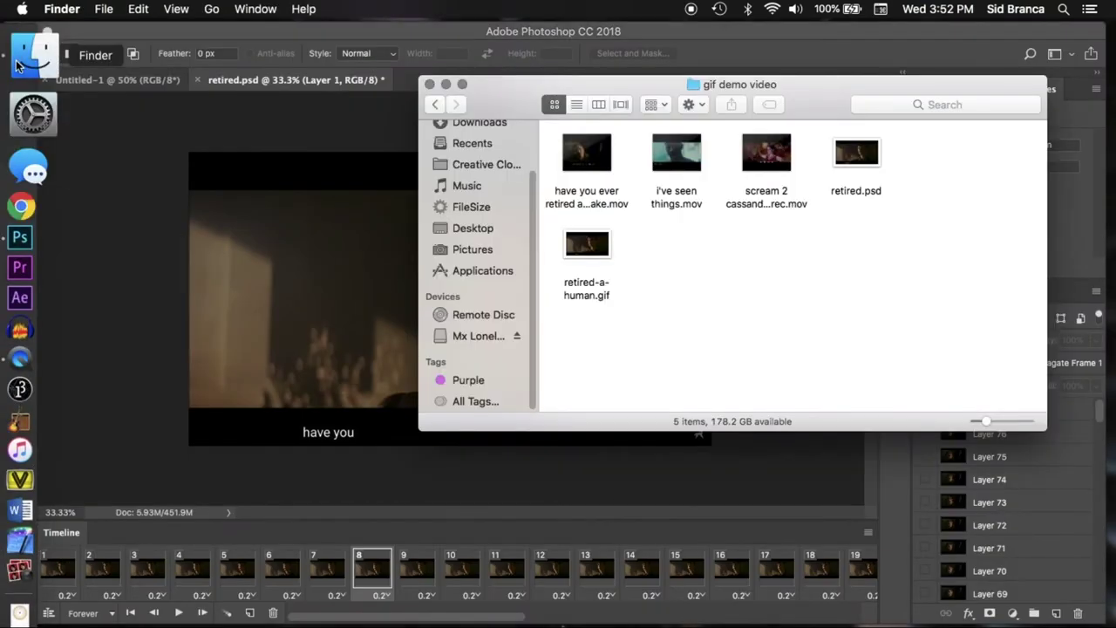
{"action": "left_click", "coordinate": [569, 253]}
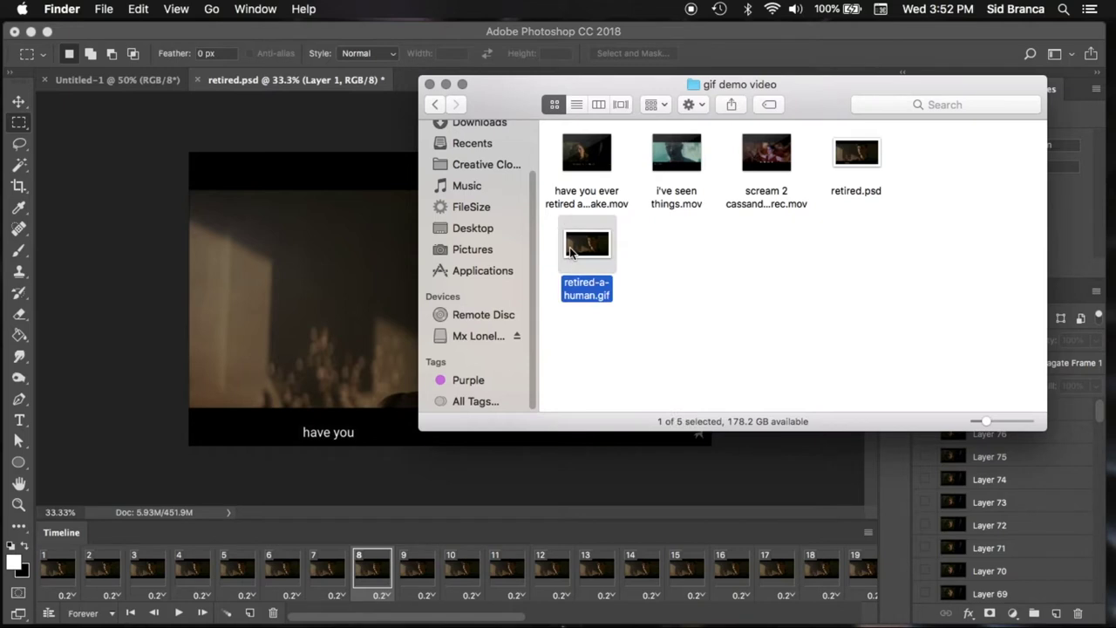
{"action": "double_click", "coordinate": [569, 253]}
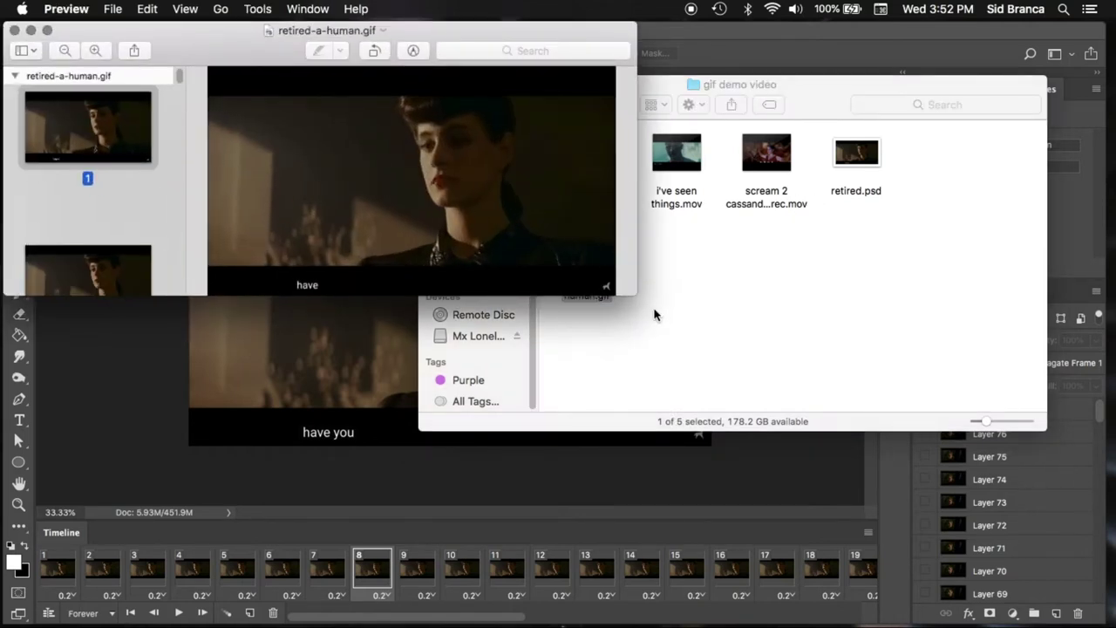
{"action": "left_click_drag", "start_coordinate": [649, 321], "coordinate": [886, 572]}
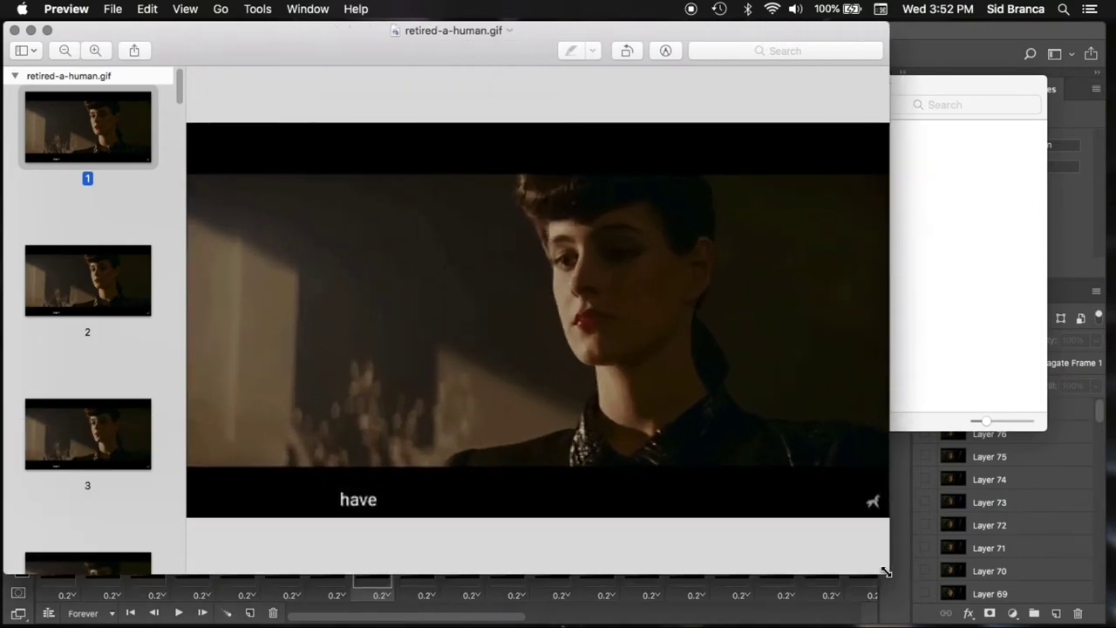
Step through frames 2 to 6 of the GIF, ending on the 'have you' subtitle frame.
{"action": "left_click", "coordinate": [81, 288]}
{"action": "left_click", "coordinate": [96, 431]}
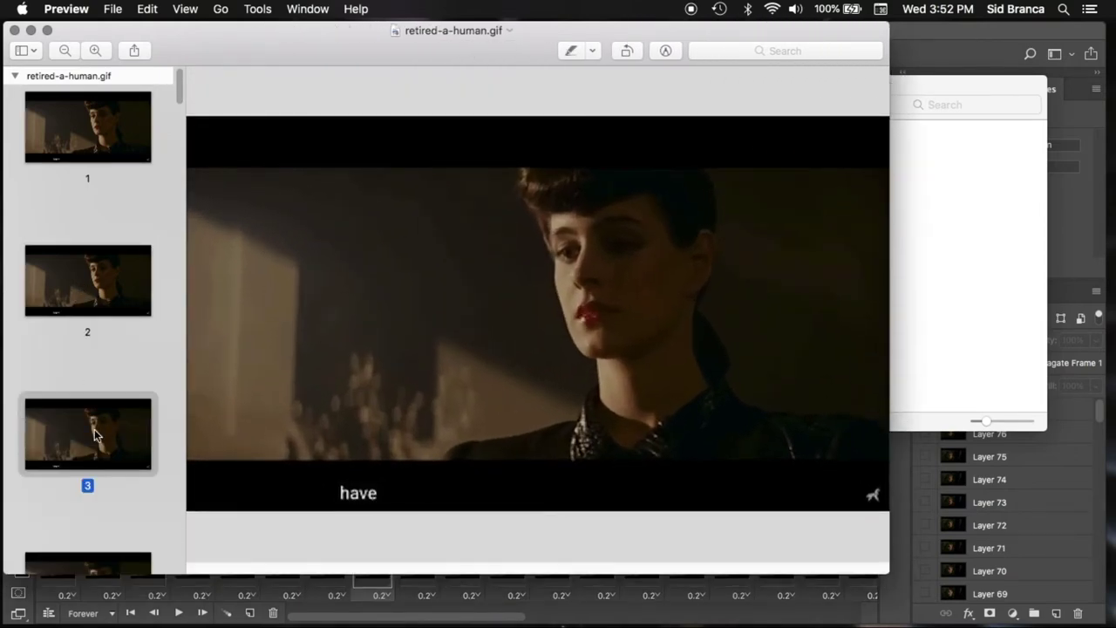
{"action": "scroll", "coordinate": [95, 429], "scroll_direction": "down", "scroll_amount": 4}
{"action": "left_click", "coordinate": [94, 414]}
{"action": "left_click", "coordinate": [96, 545]}
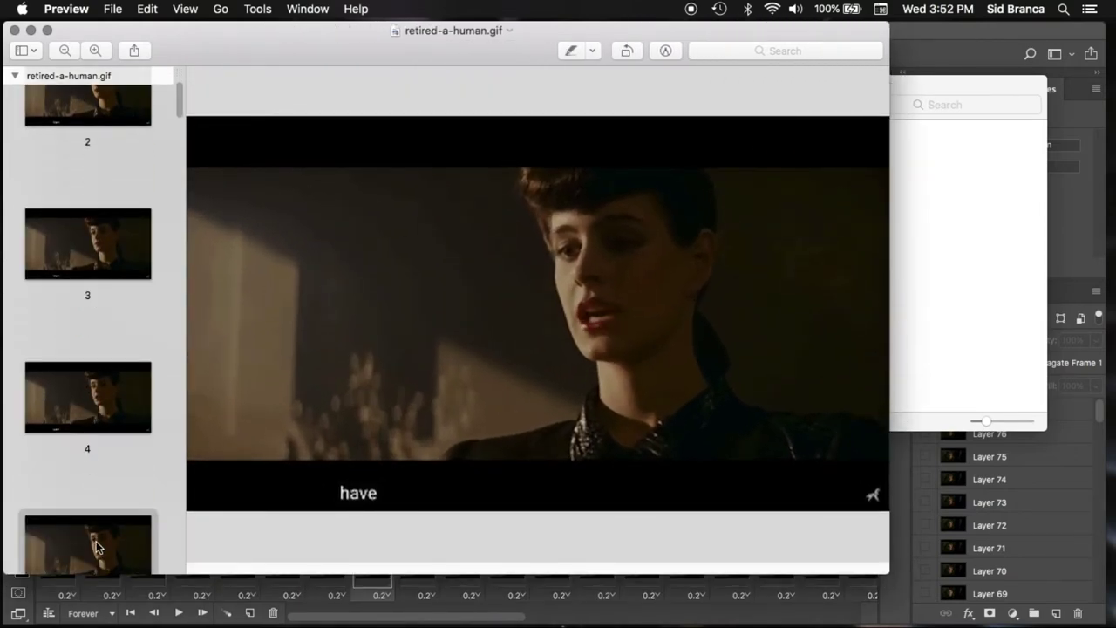
{"action": "scroll", "coordinate": [95, 536], "scroll_direction": "down", "scroll_amount": 6}
{"action": "left_click", "coordinate": [92, 469]}
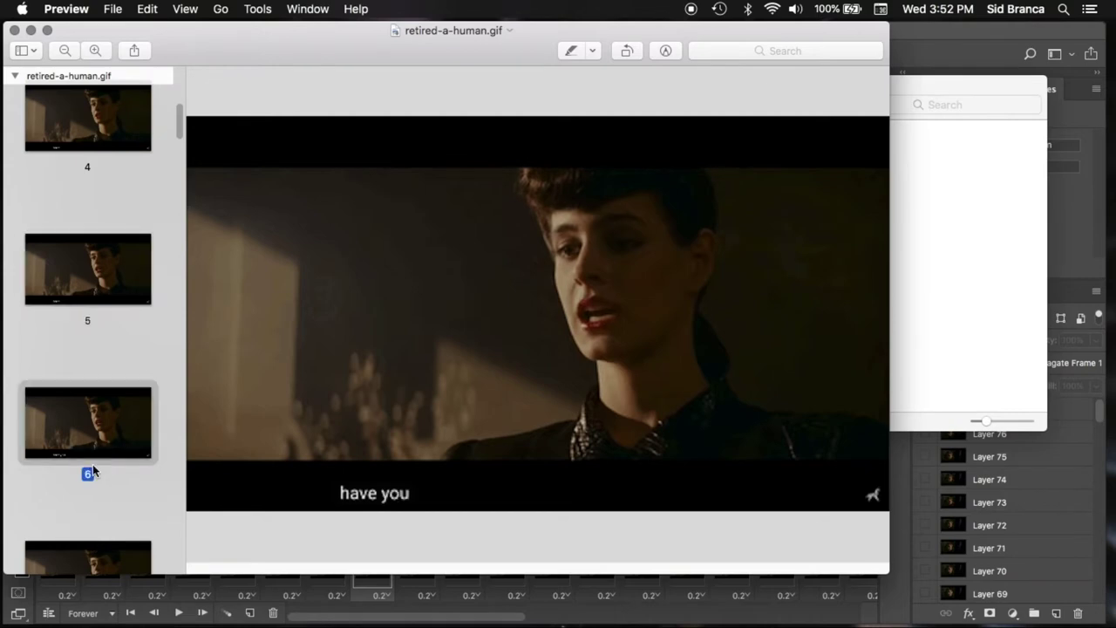
Close Preview and select retired-a-human.gif in the gif demo video folder.
{"action": "left_click", "coordinate": [15, 32]}
{"action": "left_click", "coordinate": [709, 311]}
{"action": "left_click", "coordinate": [589, 247]}
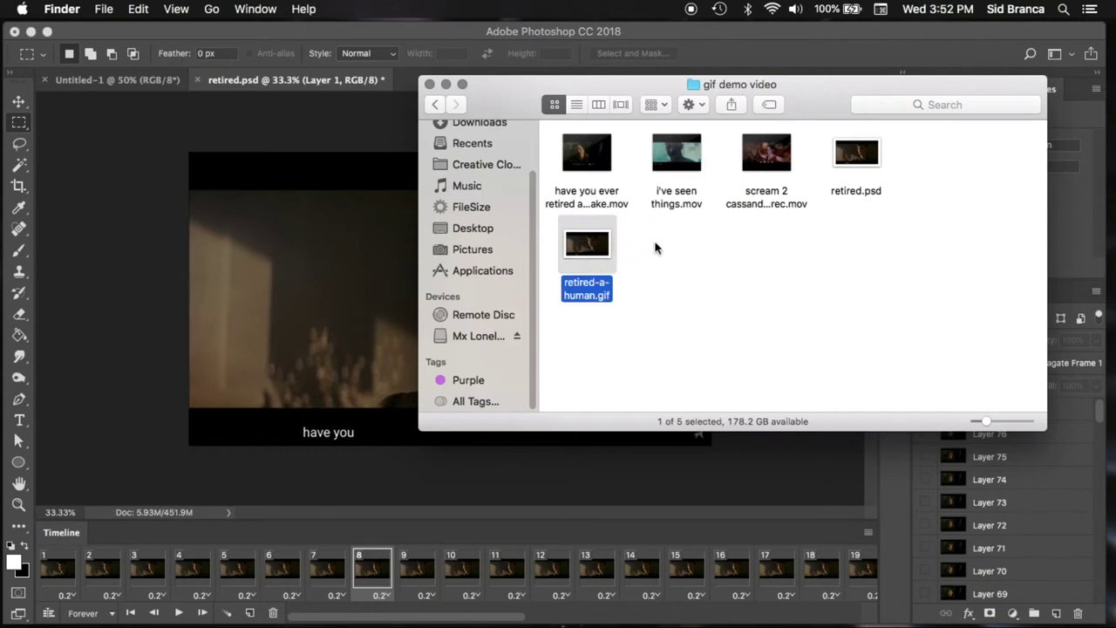
Play retired-a-human.gif through its subtitle loop in Quick Look, then return to Photoshop.
{"action": "key", "text": "space"}
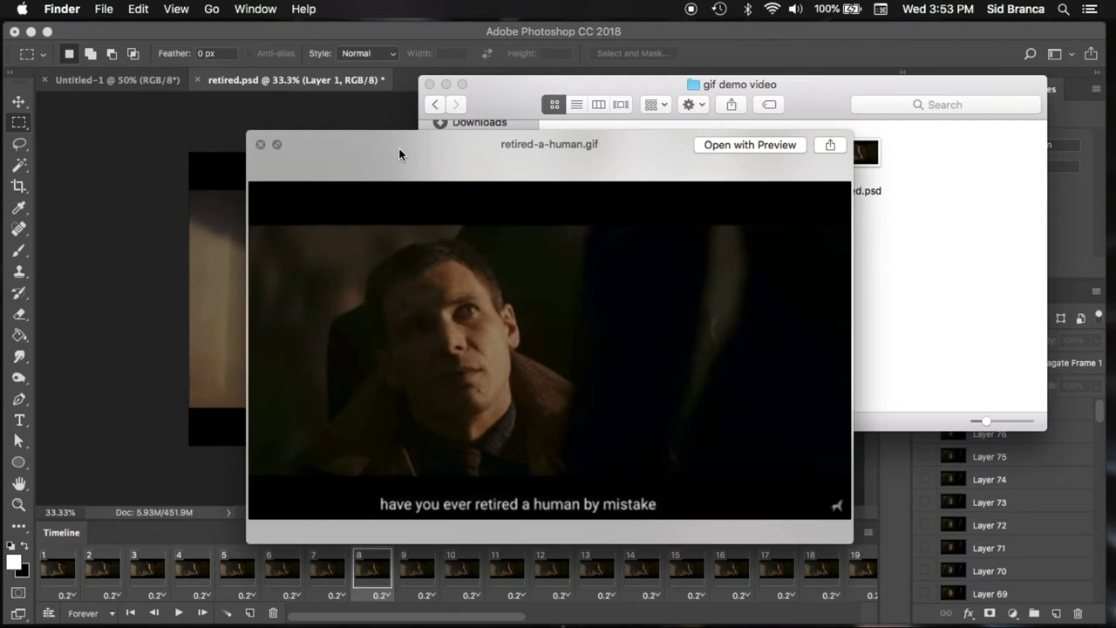
{"action": "left_click", "coordinate": [260, 144]}
{"action": "left_click", "coordinate": [123, 388]}
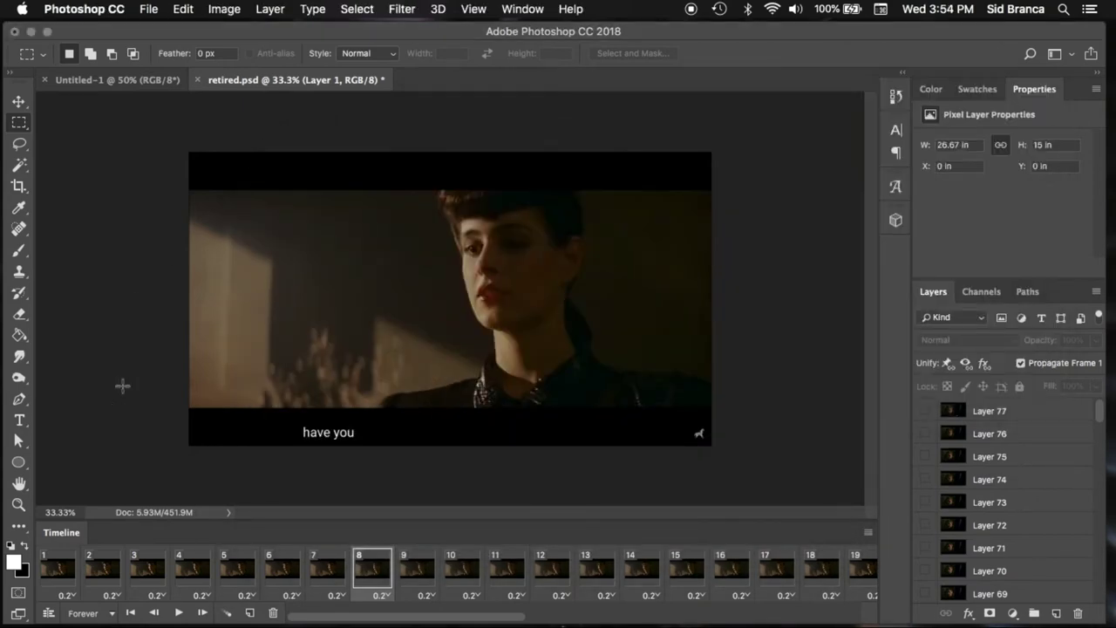
Give timeline frames 37–45 a custom 0.3-second delay.
{"action": "left_click", "coordinate": [724, 617]}
{"action": "left_click_drag", "start_coordinate": [588, 620], "coordinate": [672, 617]}
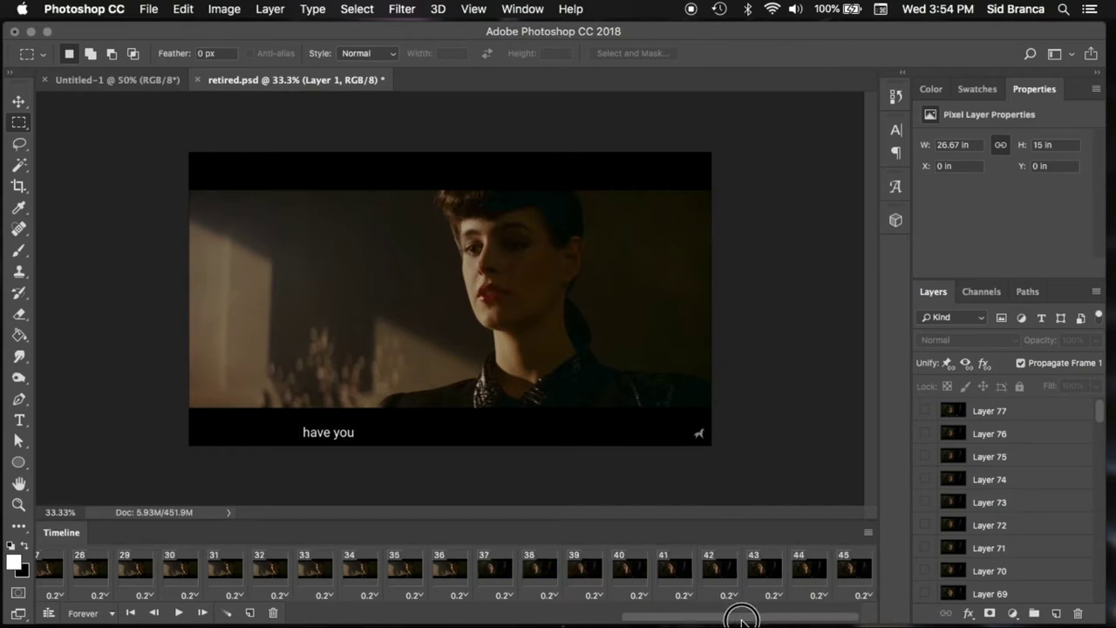
{"action": "left_click", "coordinate": [495, 566]}
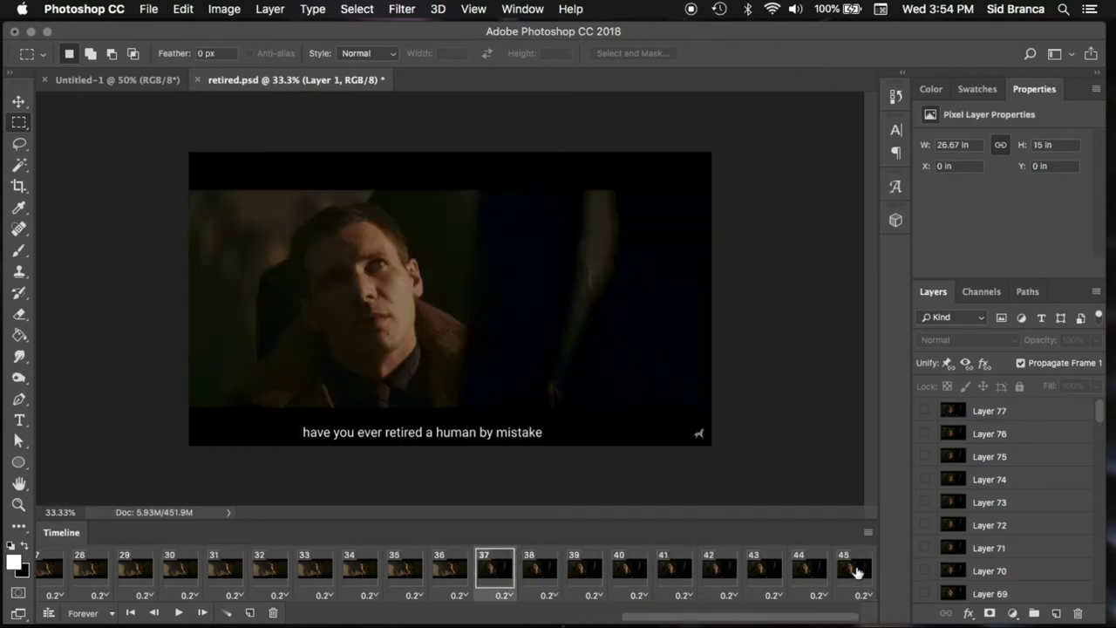
{"action": "left_click", "coordinate": [856, 572], "text": "shift"}
{"action": "left_click", "coordinate": [865, 597]}
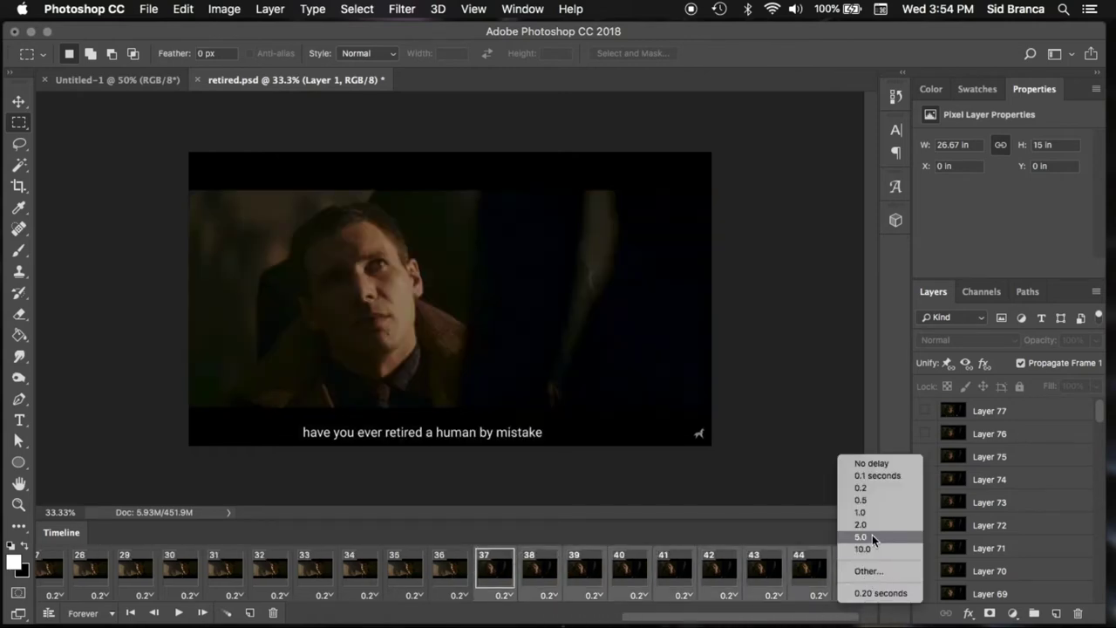
{"action": "left_click", "coordinate": [872, 572]}
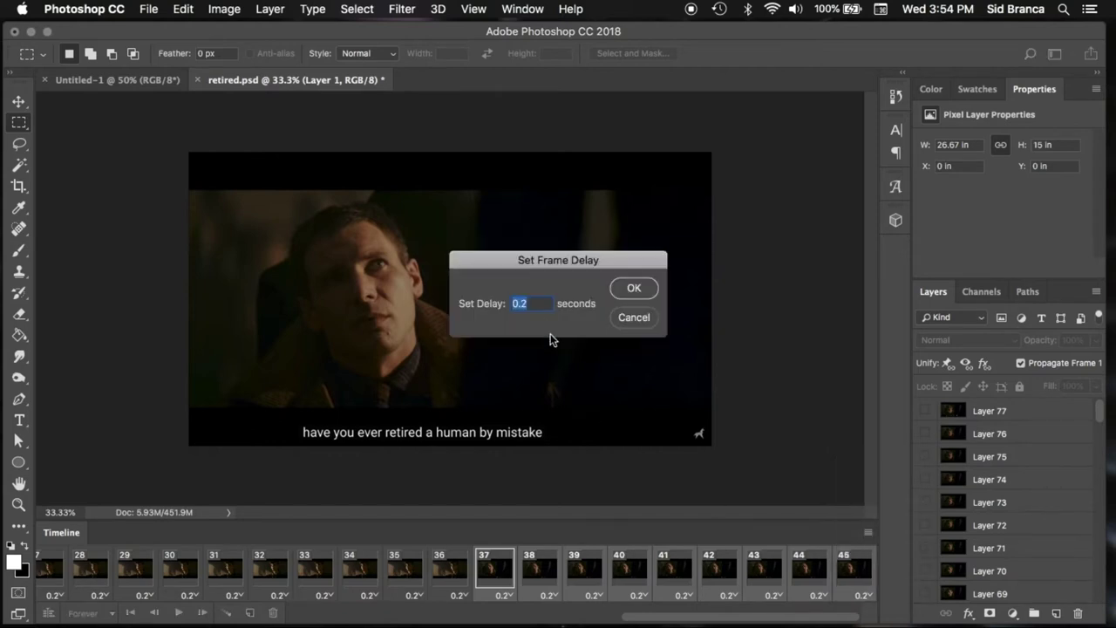
{"action": "key", "text": "Right"}
{"action": "left_click", "coordinate": [633, 288]}
Select all animation frames and set their delay to 0.1 seconds.
{"action": "left_click", "coordinate": [452, 571]}
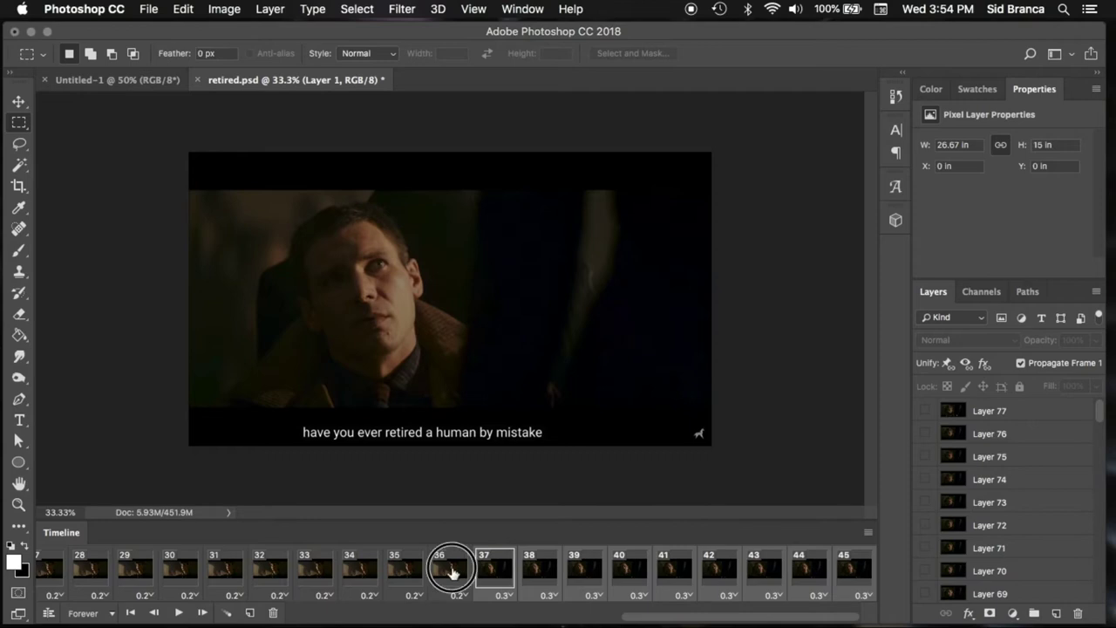
{"action": "left_click_drag", "start_coordinate": [663, 617], "coordinate": [386, 611]}
{"action": "left_click", "coordinate": [255, 577]}
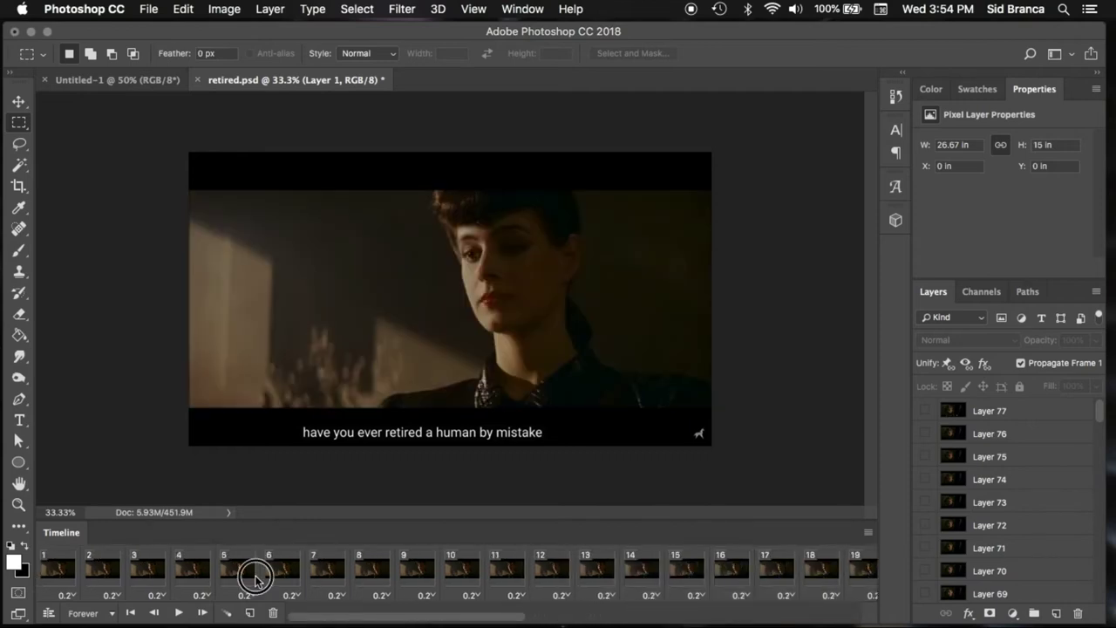
{"action": "left_click", "coordinate": [58, 571], "text": "shift"}
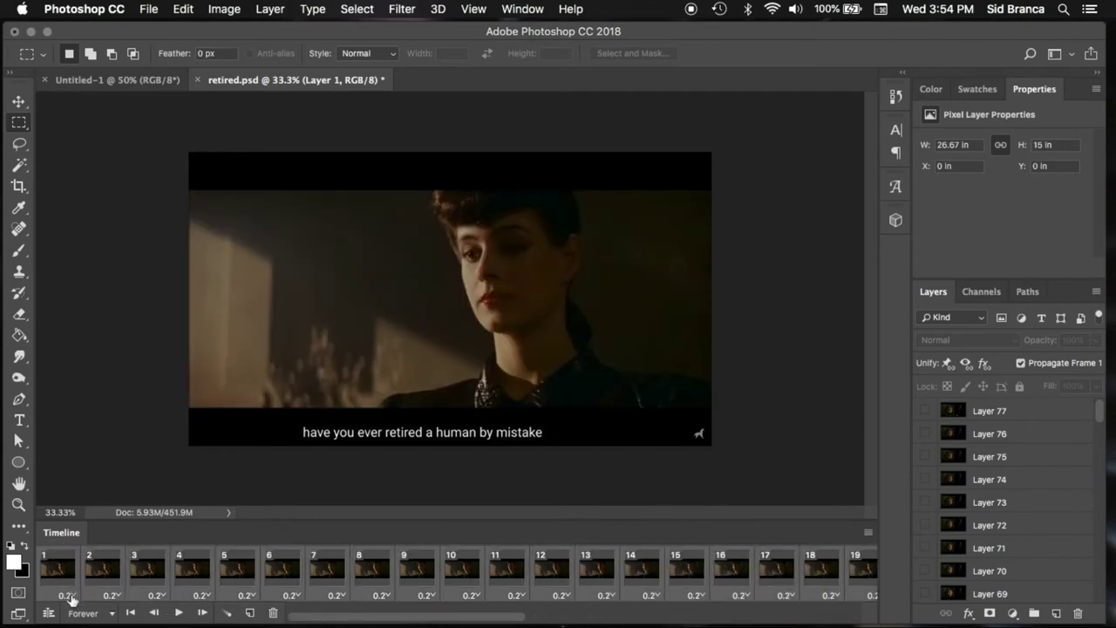
{"action": "left_click", "coordinate": [68, 596]}
{"action": "left_click", "coordinate": [91, 478]}
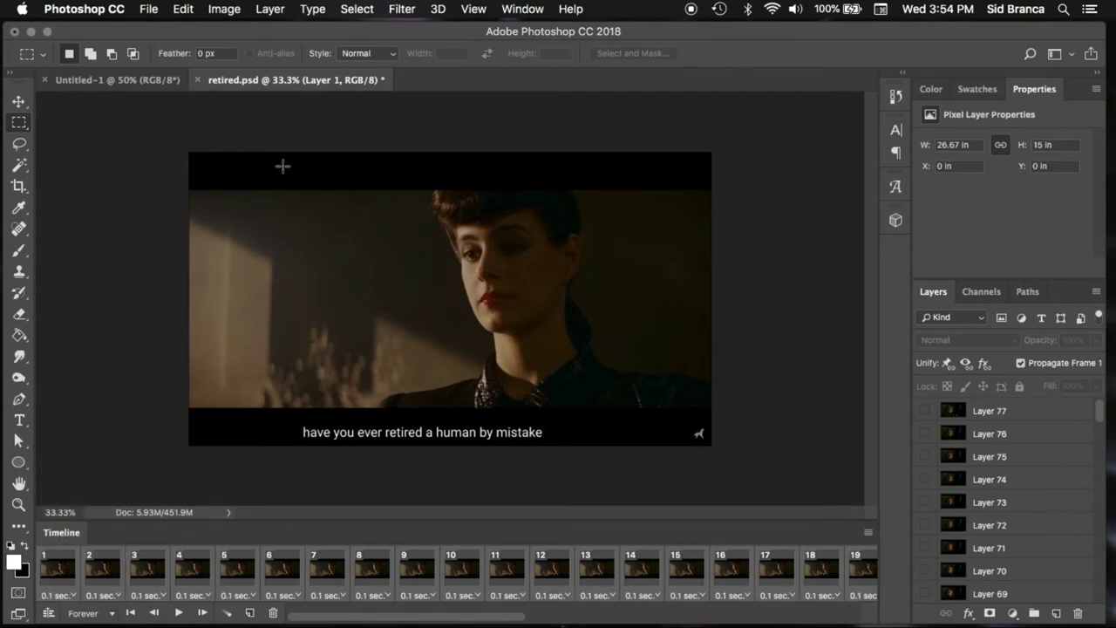
Set Image Size width to 800 px with linked proportions, giving 800 × 450.
{"action": "left_click", "coordinate": [222, 10]}
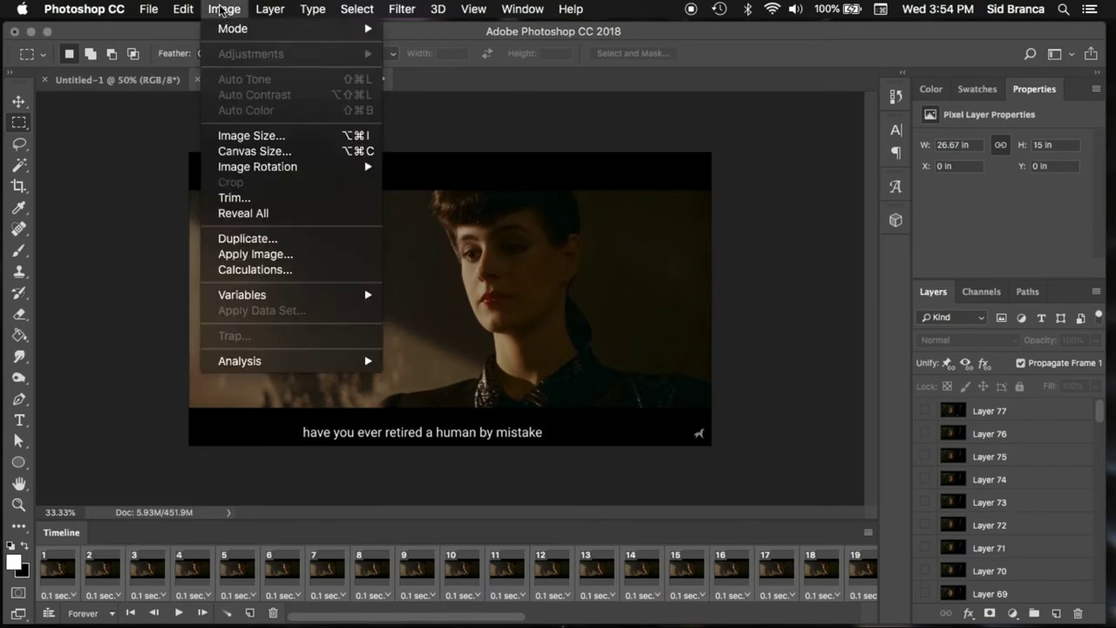
{"action": "left_click", "coordinate": [252, 139]}
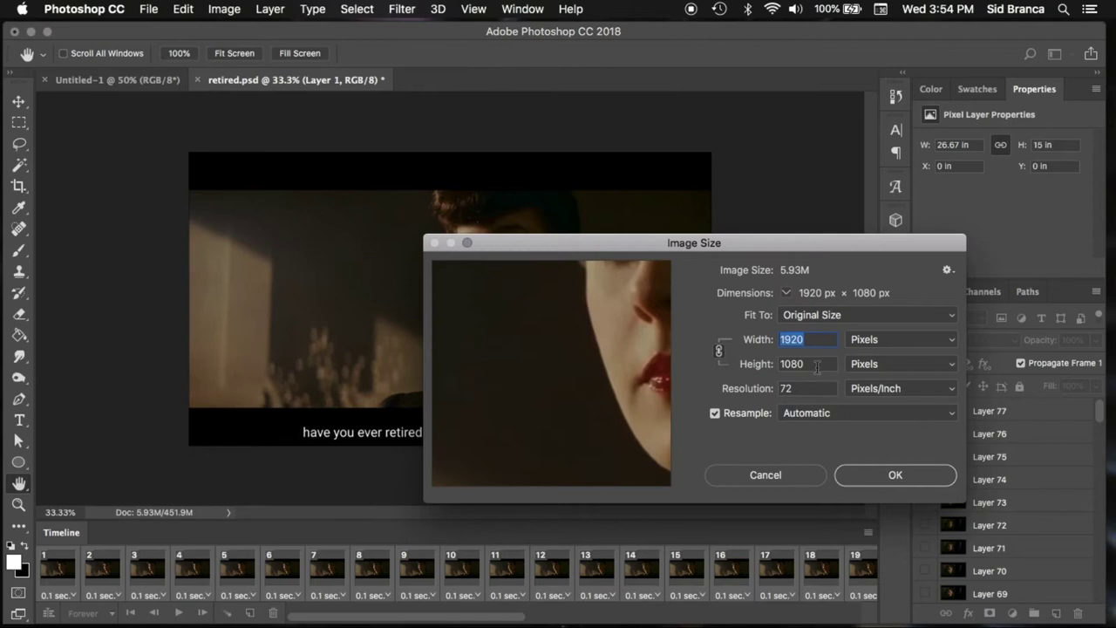
{"action": "type", "text": "800"}
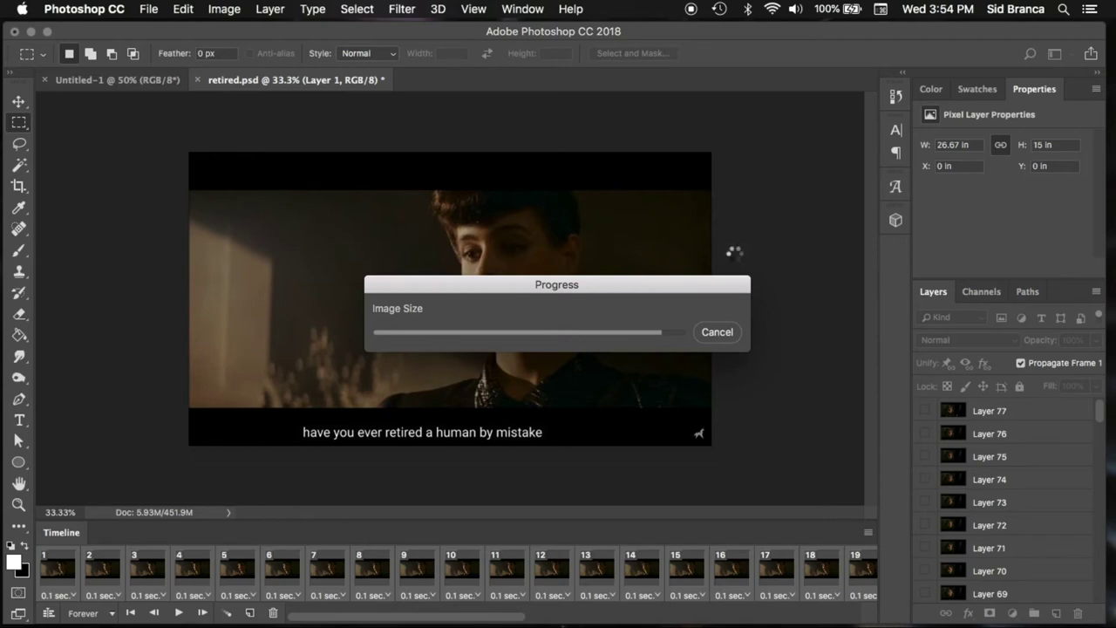
View the image at 100% and set the Save for Web GIF width to 500 px.
{"action": "left_click", "coordinate": [484, 11]}
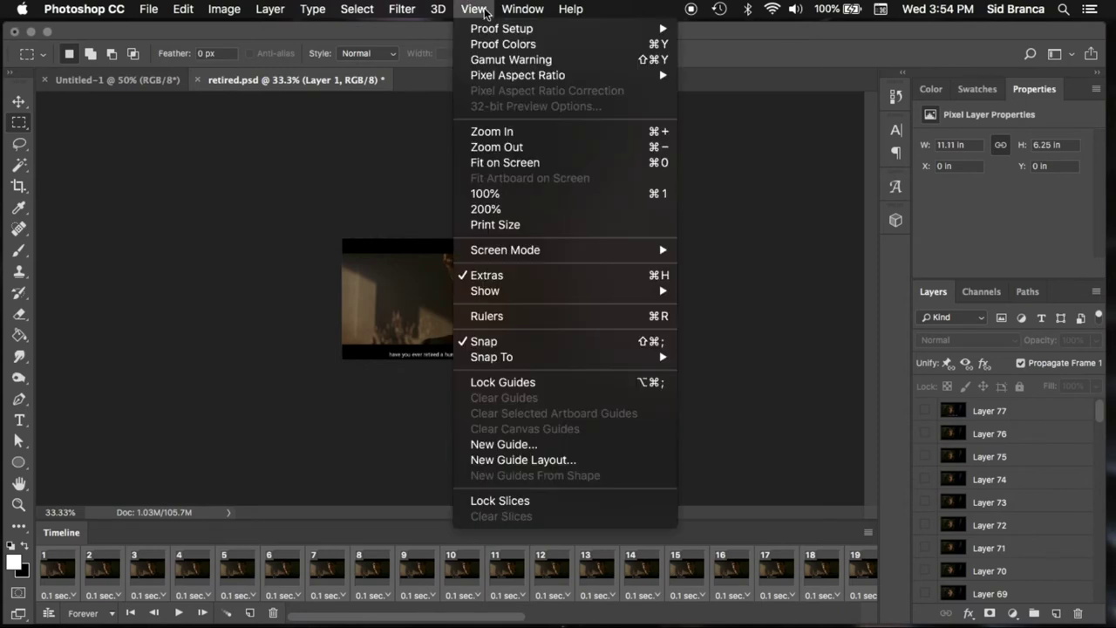
{"action": "left_click", "coordinate": [509, 193]}
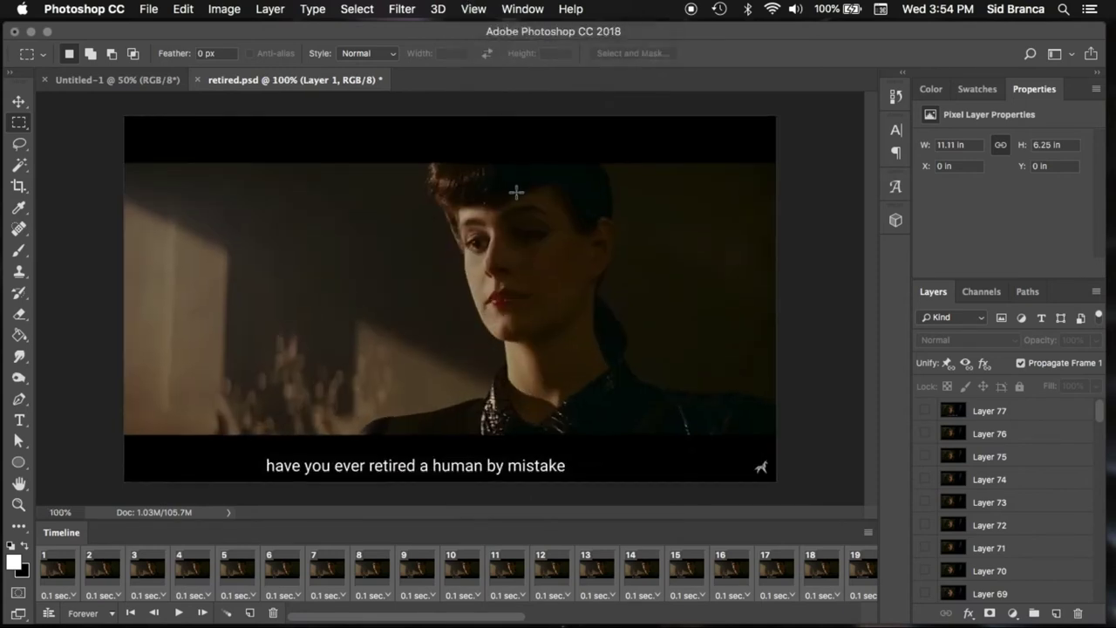
{"action": "left_click", "coordinate": [149, 11]}
{"action": "mouse_move", "coordinate": [196, 220]}
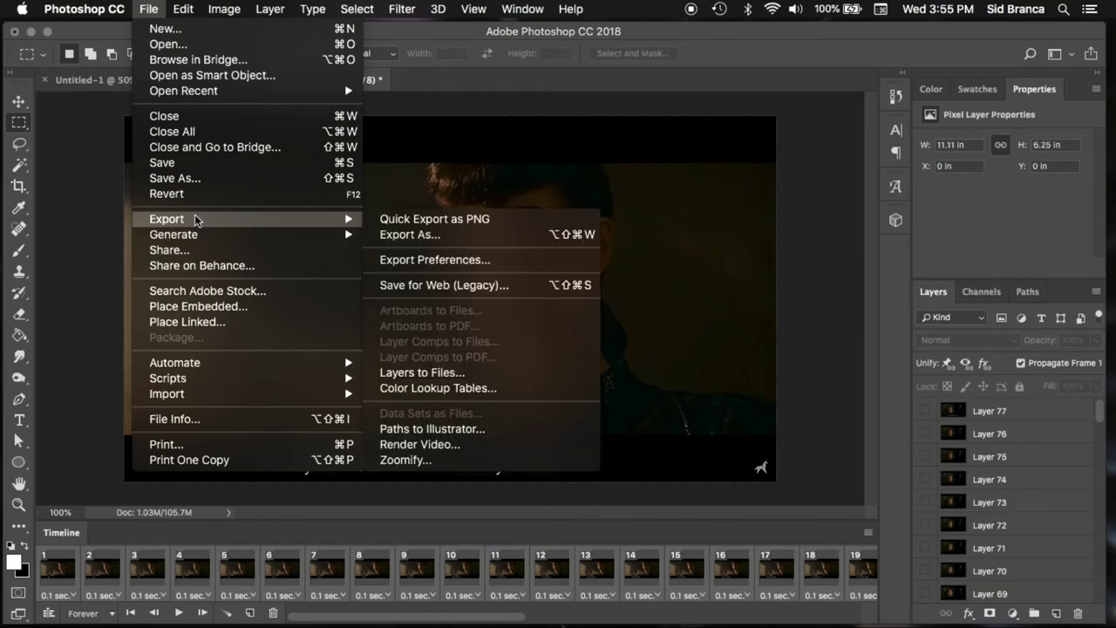
{"action": "left_click", "coordinate": [422, 285]}
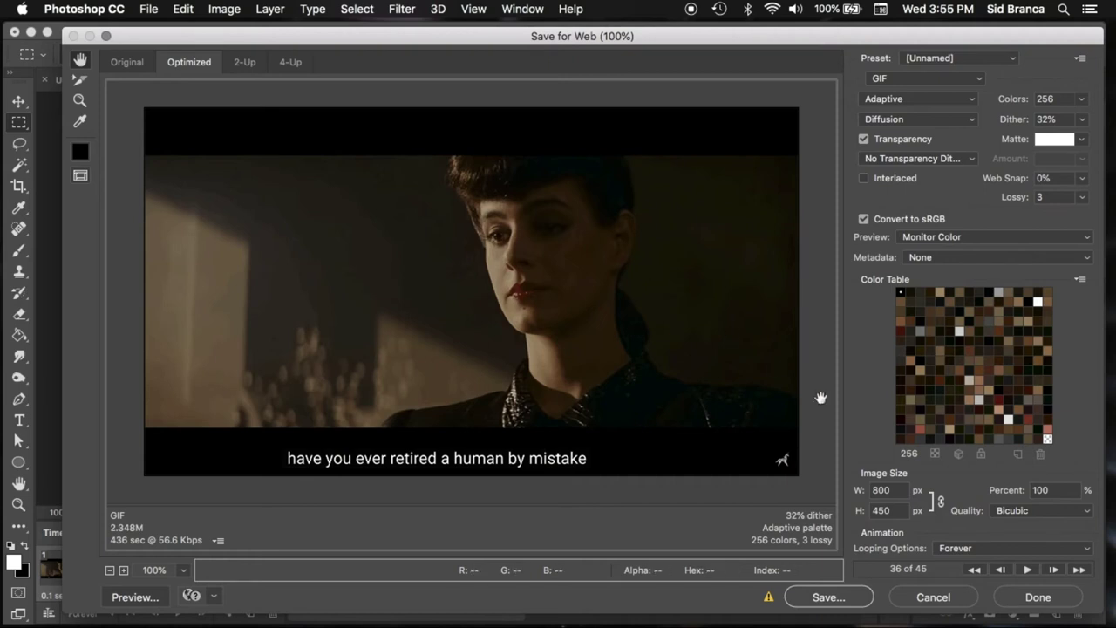
{"action": "left_click", "coordinate": [899, 490]}
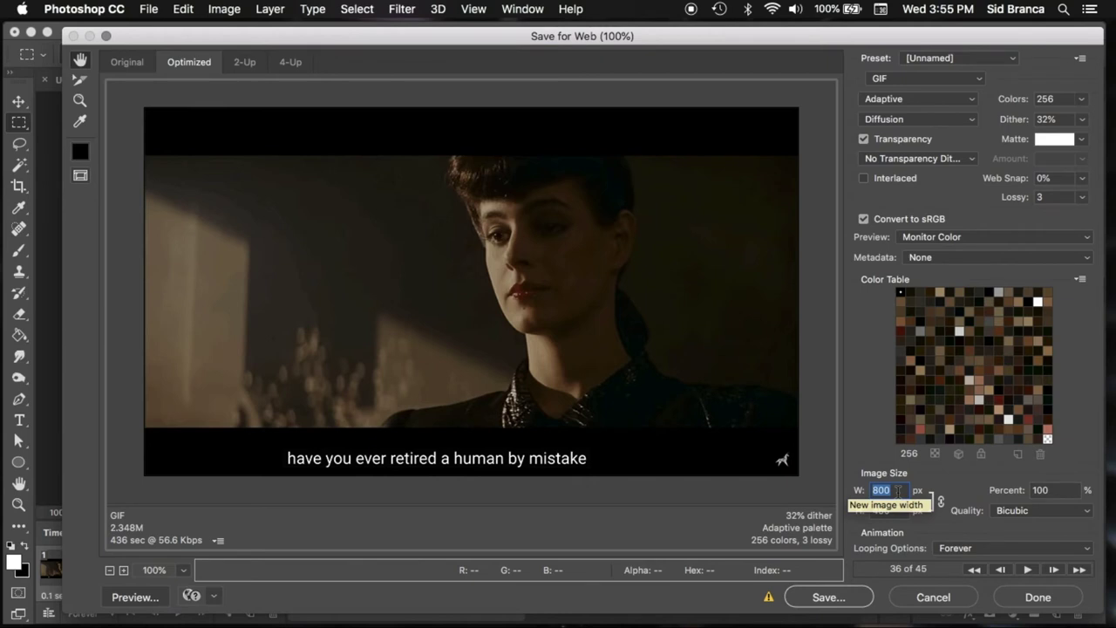
{"action": "type", "text": "50"}
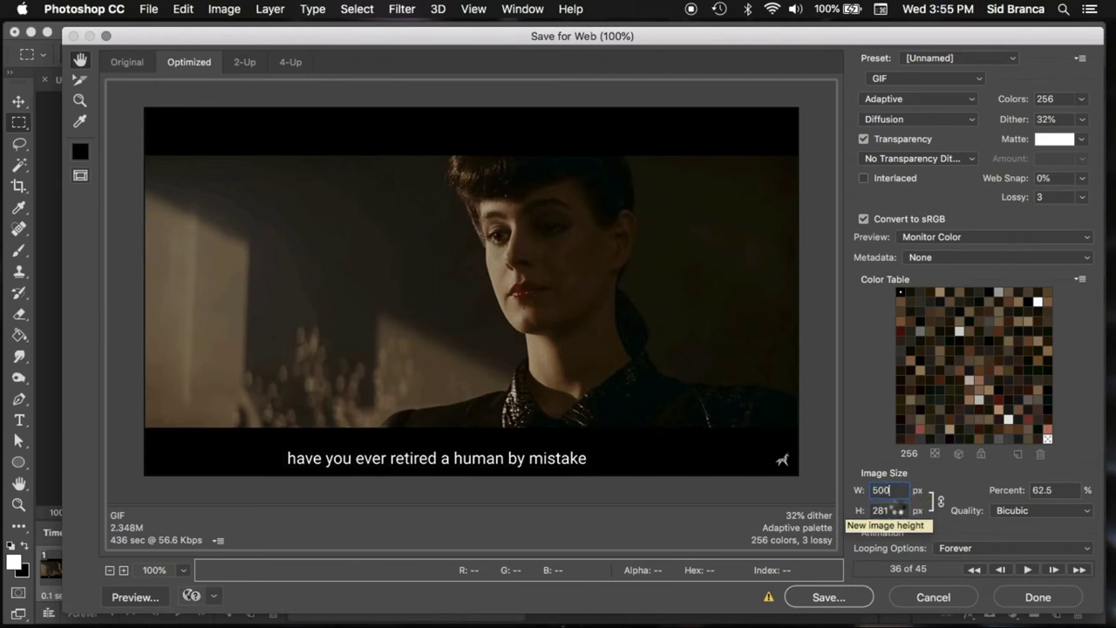
{"action": "key", "text": "Tab"}
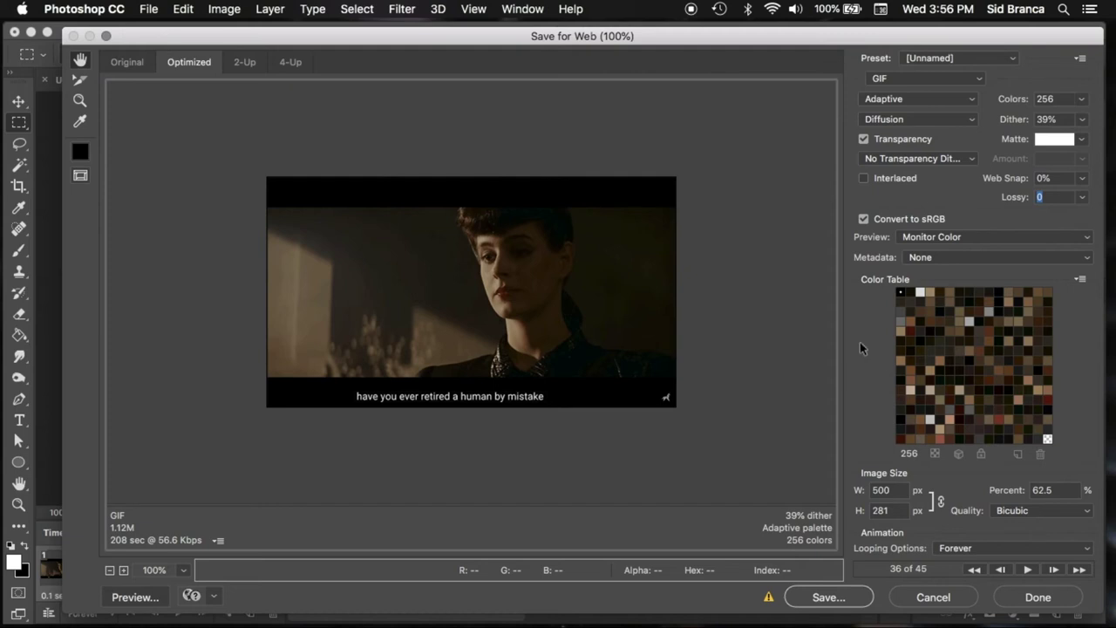
Save the optimized GIF as retired2.gif in the gif demo video folder.
{"action": "left_click", "coordinate": [823, 597]}
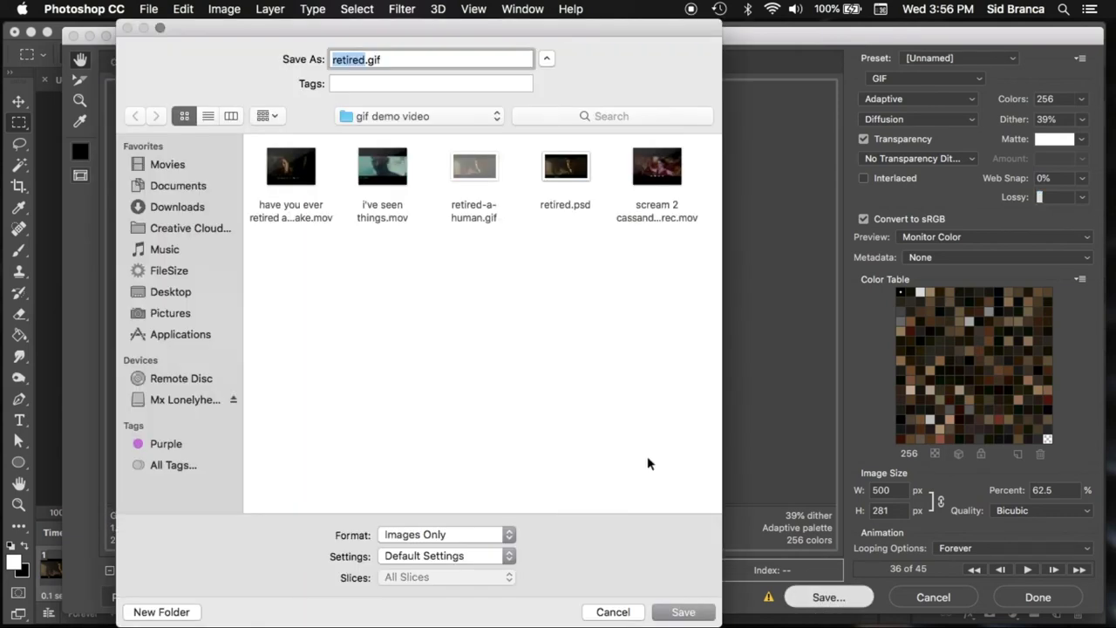
{"action": "key", "text": "Right"}
{"action": "type", "text": "2"}
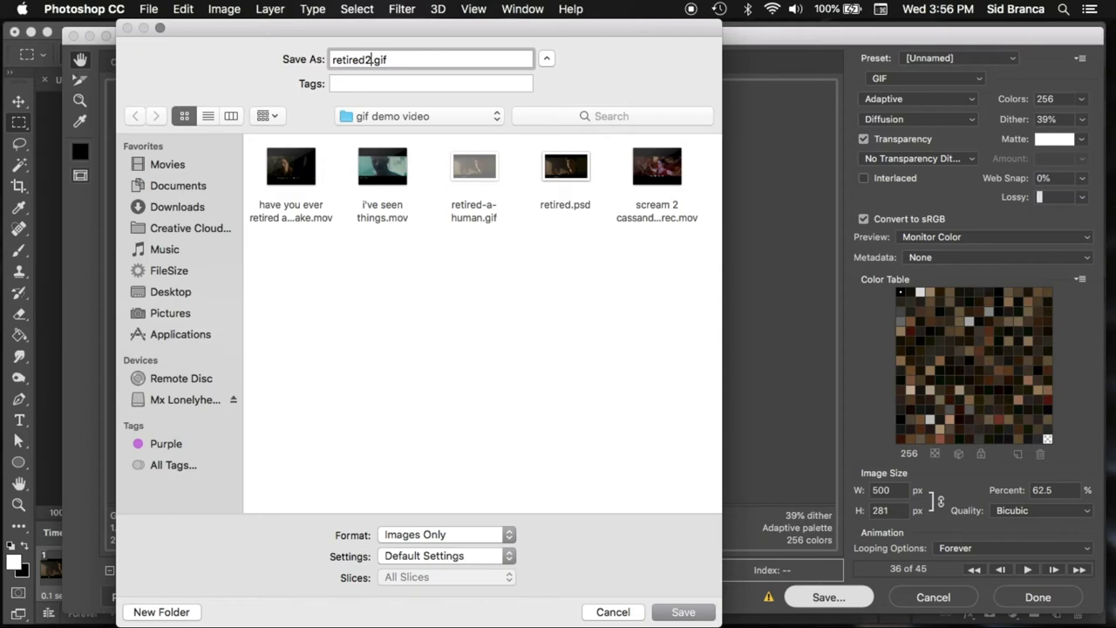
{"action": "left_click", "coordinate": [682, 613]}
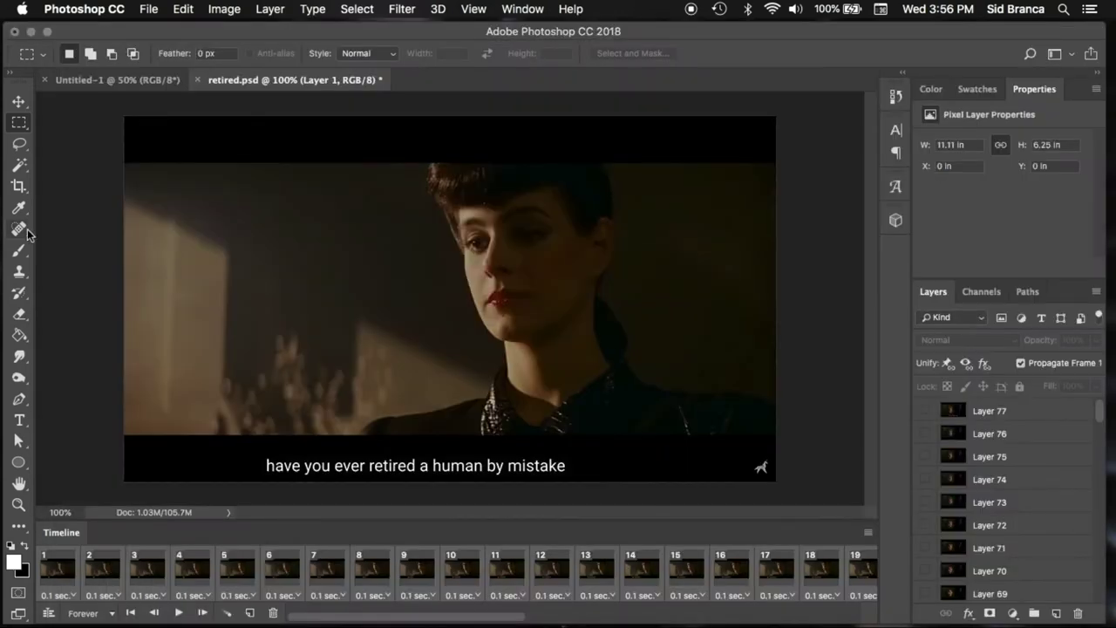
Play retired2.gif from the gif demo video folder in Quick Look, then return to Photoshop.
{"action": "mouse_move", "coordinate": [3, 589]}
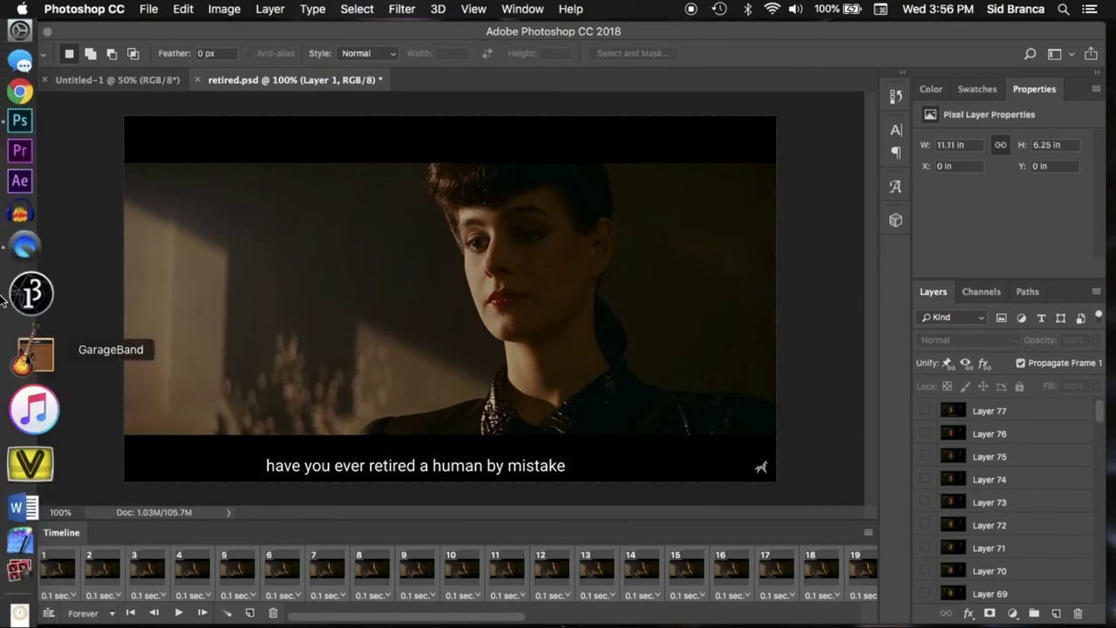
{"action": "left_click", "coordinate": [18, 68]}
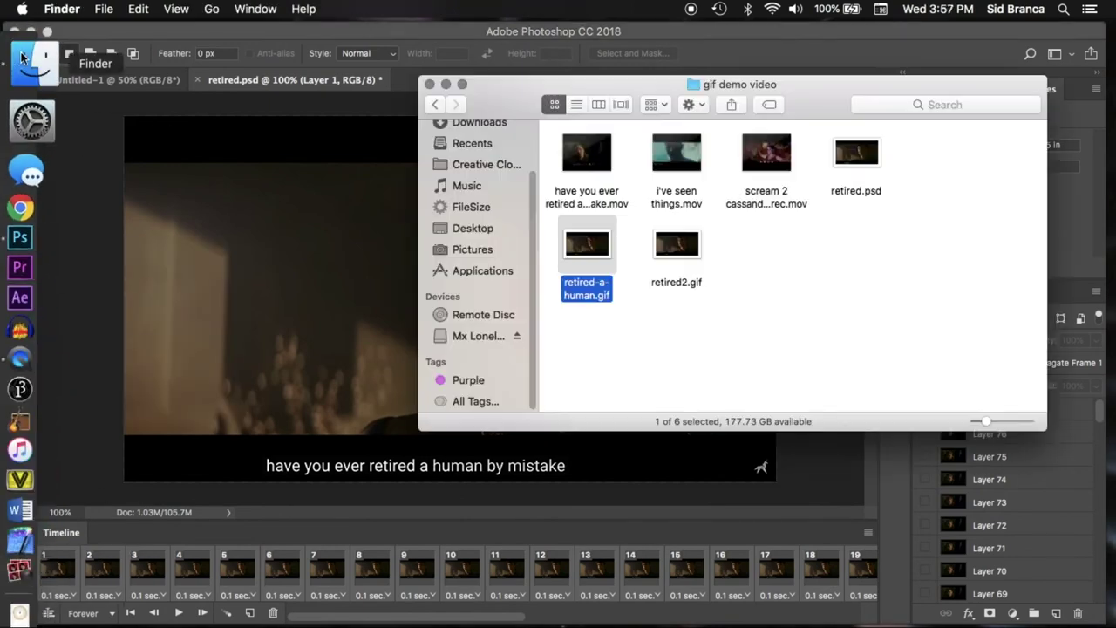
{"action": "left_click", "coordinate": [679, 253]}
{"action": "key", "text": "space"}
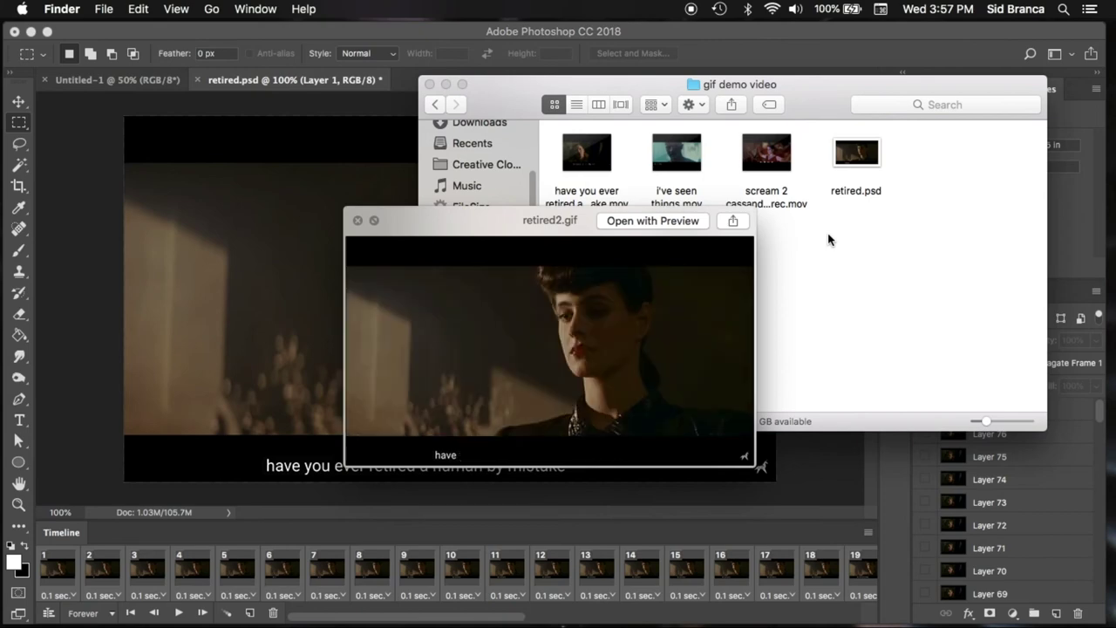
{"action": "left_click", "coordinate": [357, 221]}
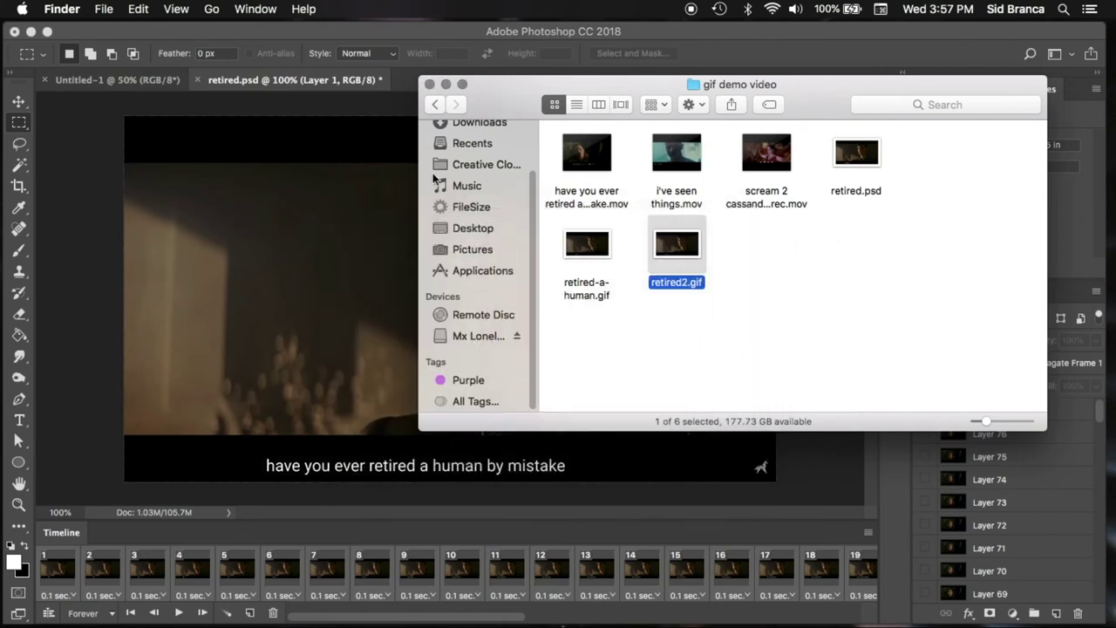
{"action": "left_click", "coordinate": [205, 246]}
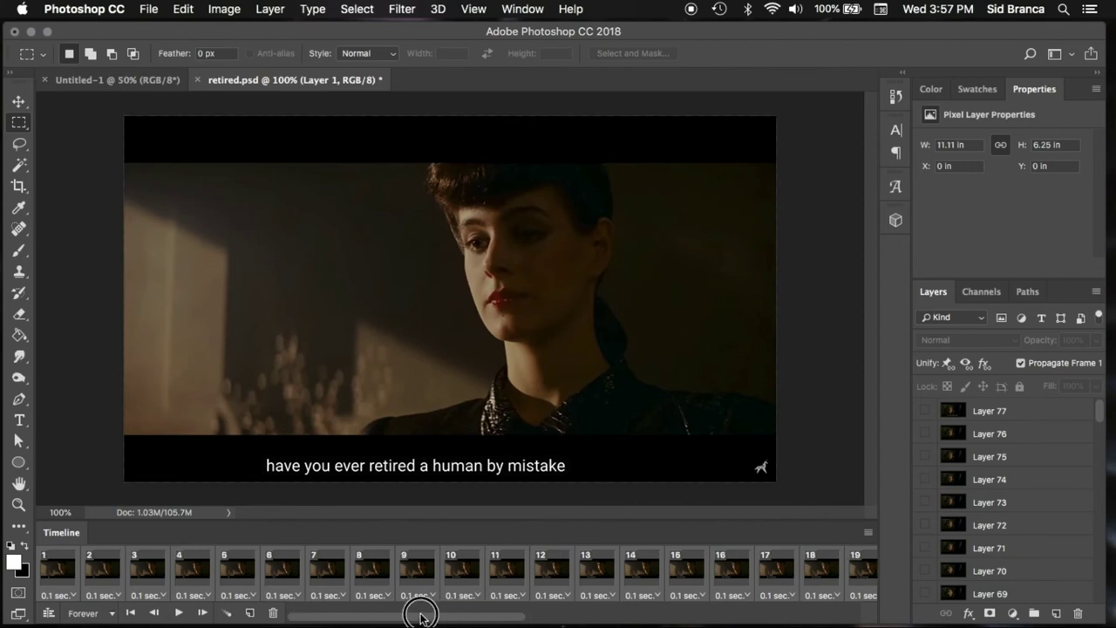
Check frames 2 and 1, then play and stop the animation.
{"action": "left_click", "coordinate": [116, 579]}
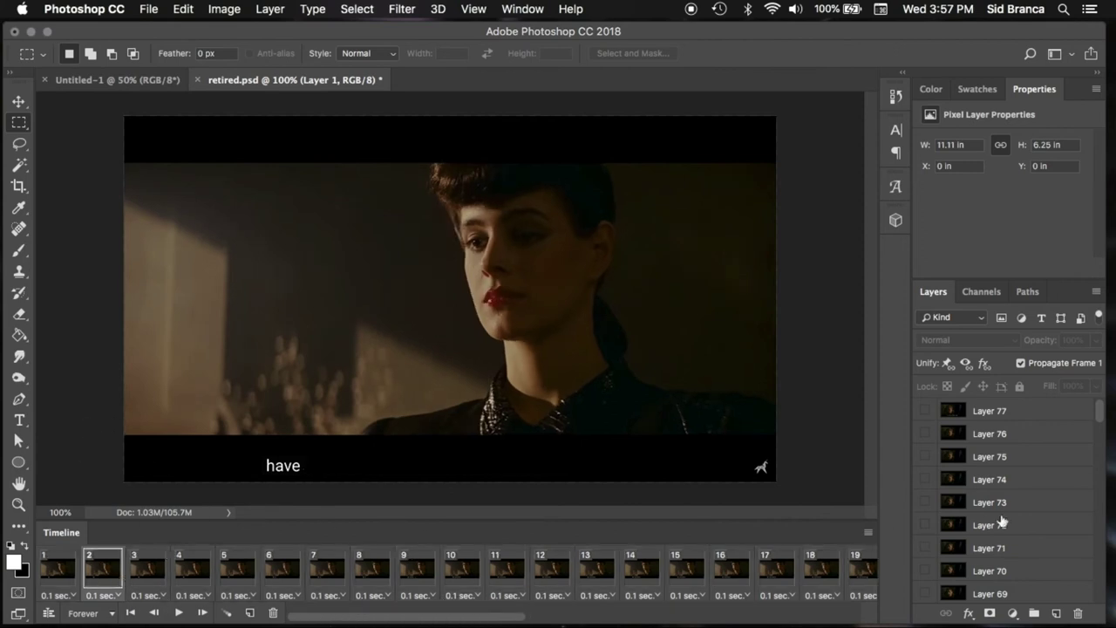
{"action": "left_click", "coordinate": [63, 573]}
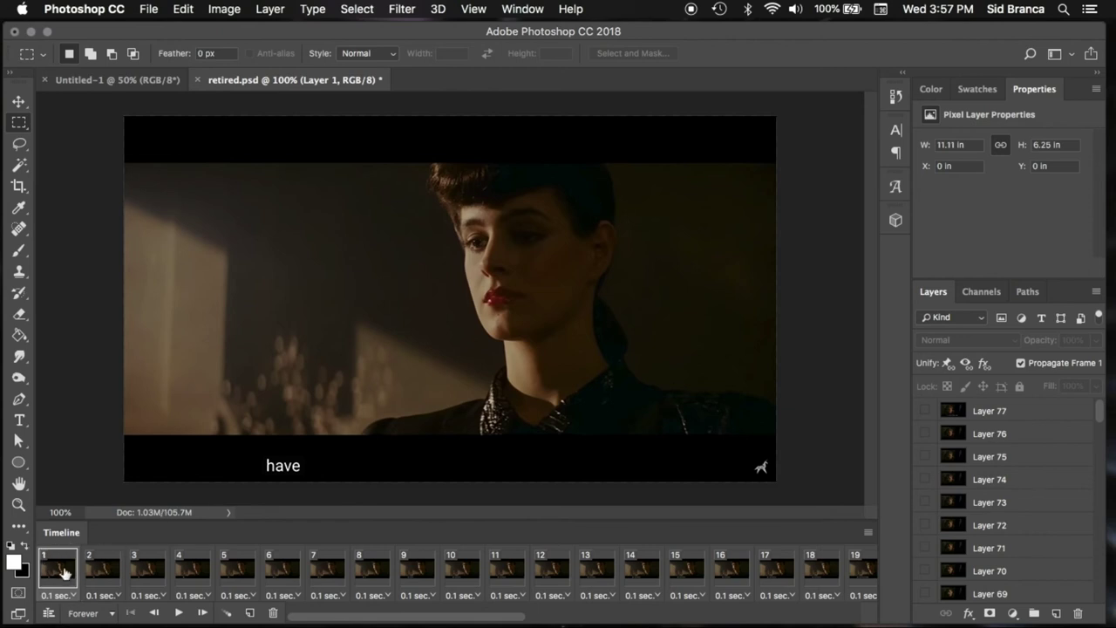
{"action": "scroll", "coordinate": [1013, 461], "scroll_direction": "down", "scroll_amount": 20}
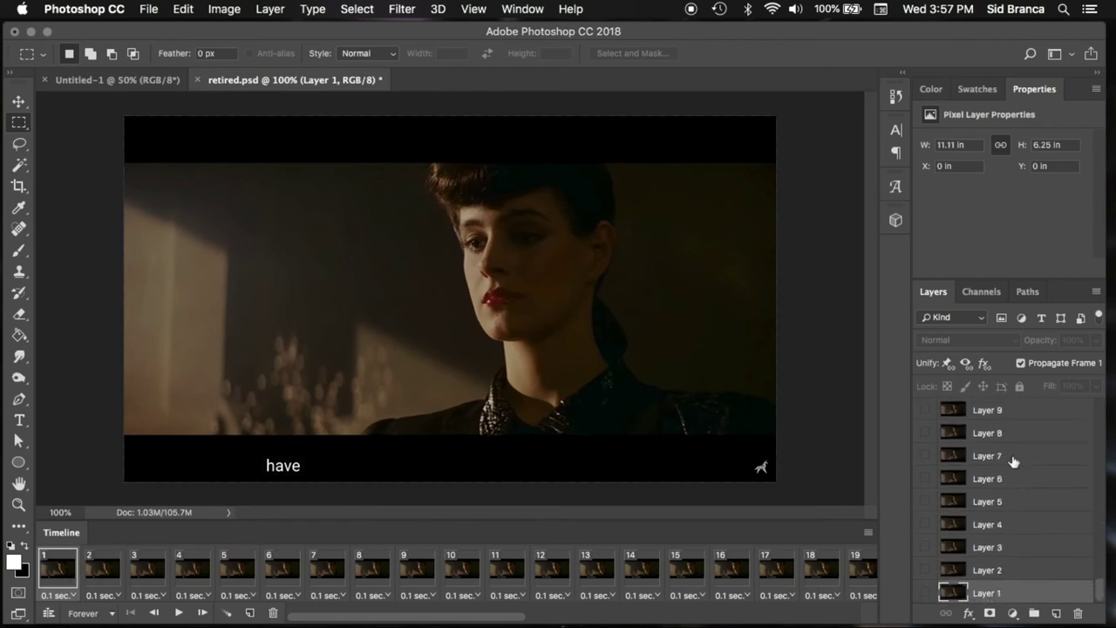
{"action": "scroll", "coordinate": [1003, 488], "scroll_direction": "down", "scroll_amount": 5}
{"action": "left_click", "coordinate": [179, 613]}
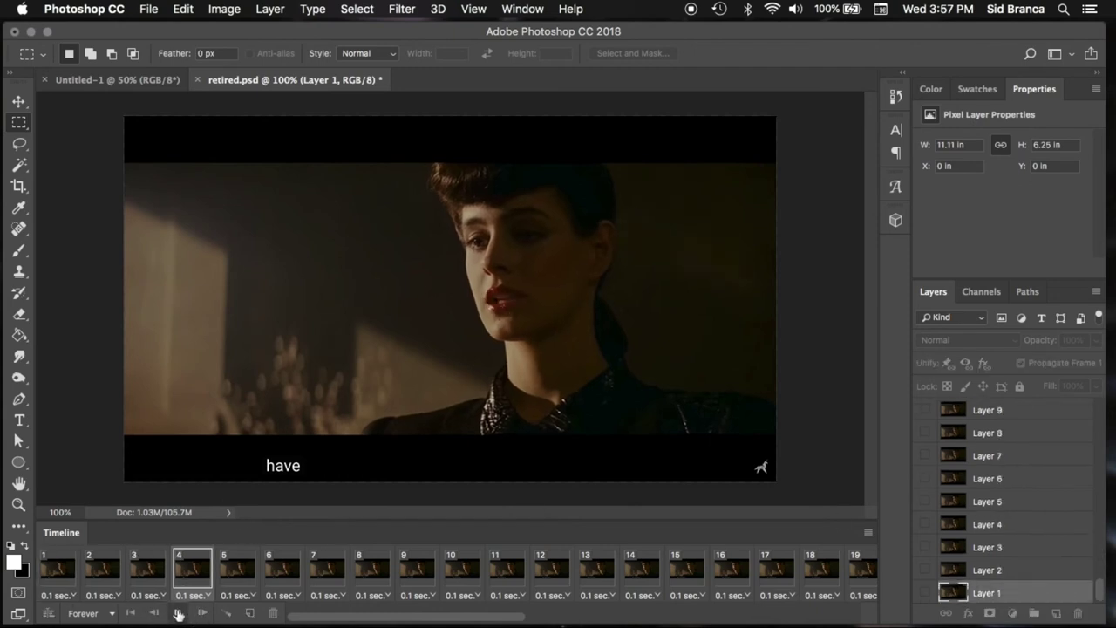
{"action": "left_click", "coordinate": [179, 613]}
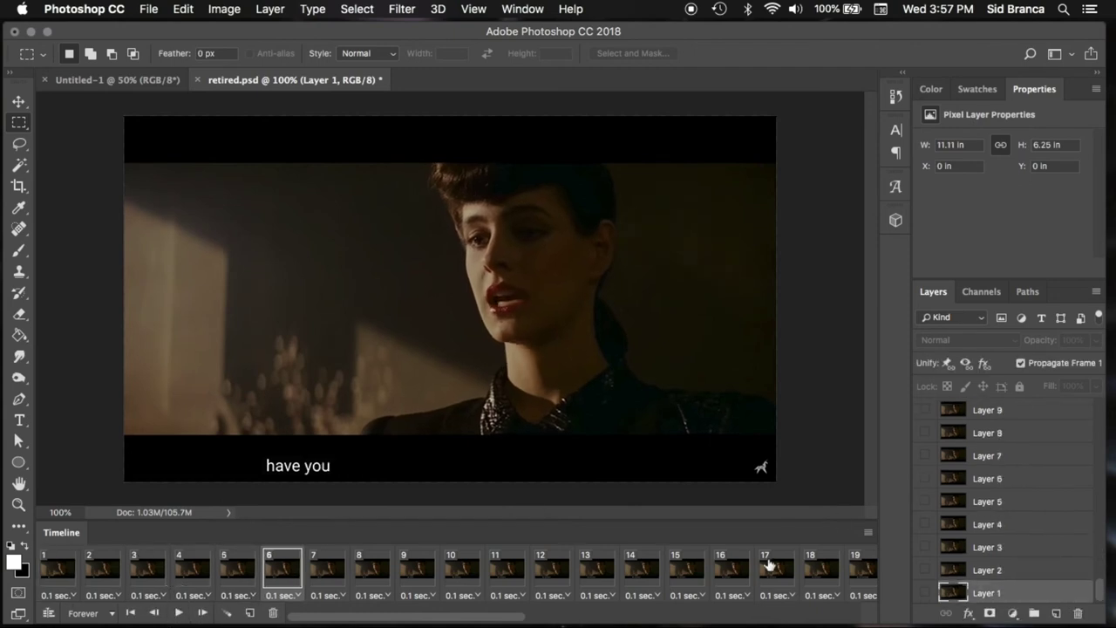
Step to frame 9 ('have you ever') and select Layer 25, toggling its visibility to check it.
{"action": "left_click", "coordinate": [327, 569]}
{"action": "left_click", "coordinate": [369, 563]}
{"action": "left_click", "coordinate": [418, 569]}
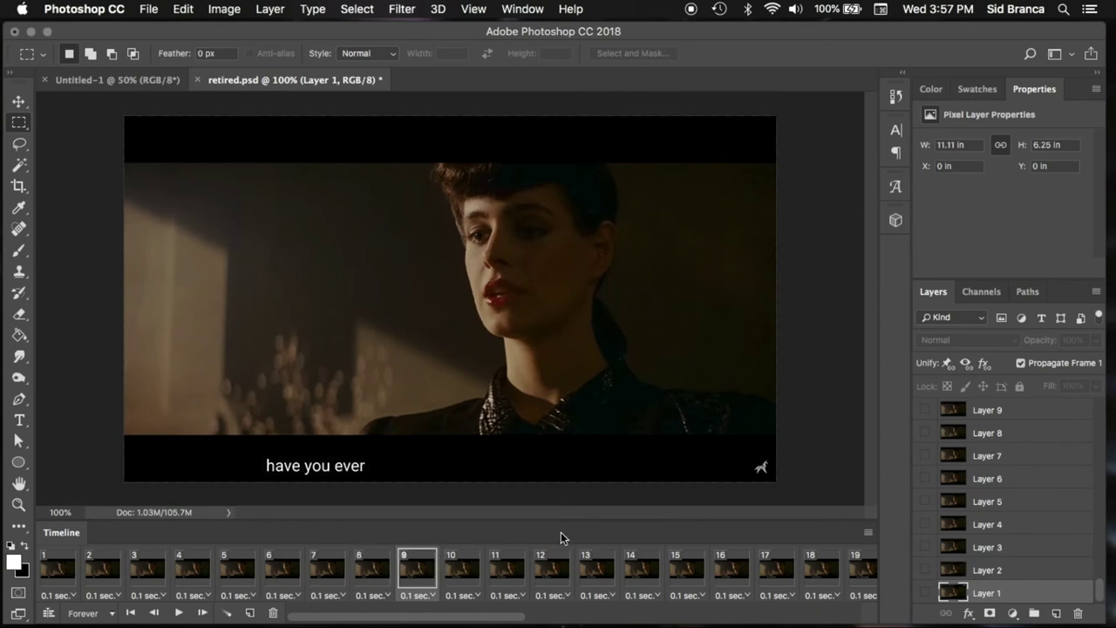
{"action": "scroll", "coordinate": [979, 520], "scroll_direction": "up", "scroll_amount": 10}
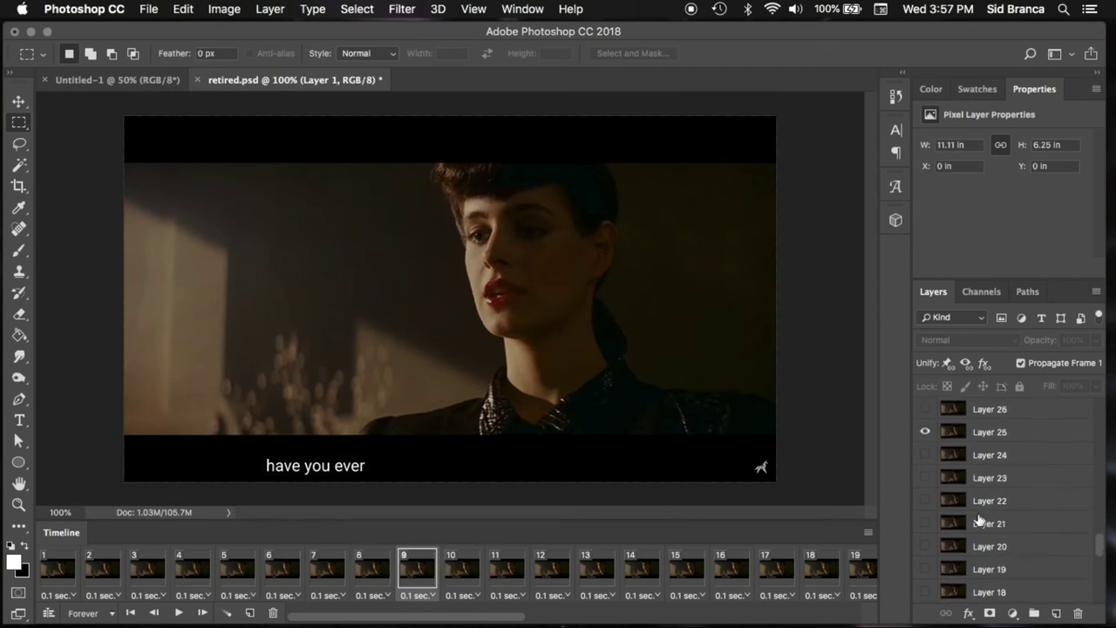
{"action": "left_click", "coordinate": [1003, 434]}
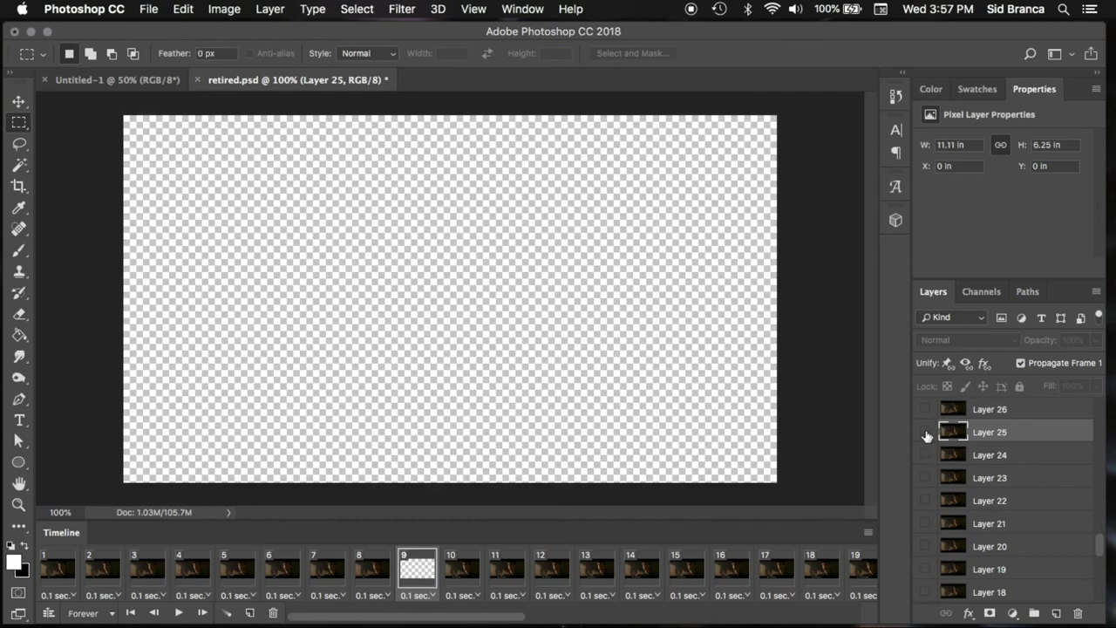
{"action": "left_click", "coordinate": [925, 431]}
{"action": "left_click", "coordinate": [925, 433]}
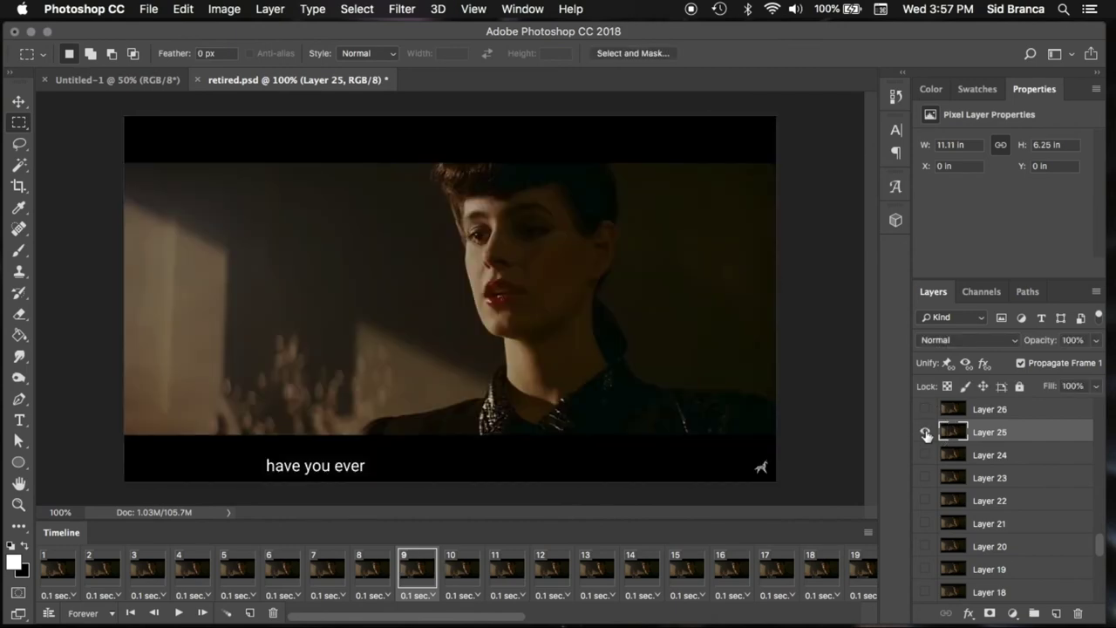
{"action": "left_click", "coordinate": [926, 432]}
{"action": "left_click", "coordinate": [925, 432]}
Smear the woman's left eye on frame 9's Layer 25 with the Smudge tool.
{"action": "left_click", "coordinate": [20, 356]}
{"action": "left_click_drag", "start_coordinate": [480, 232], "coordinate": [457, 234]}
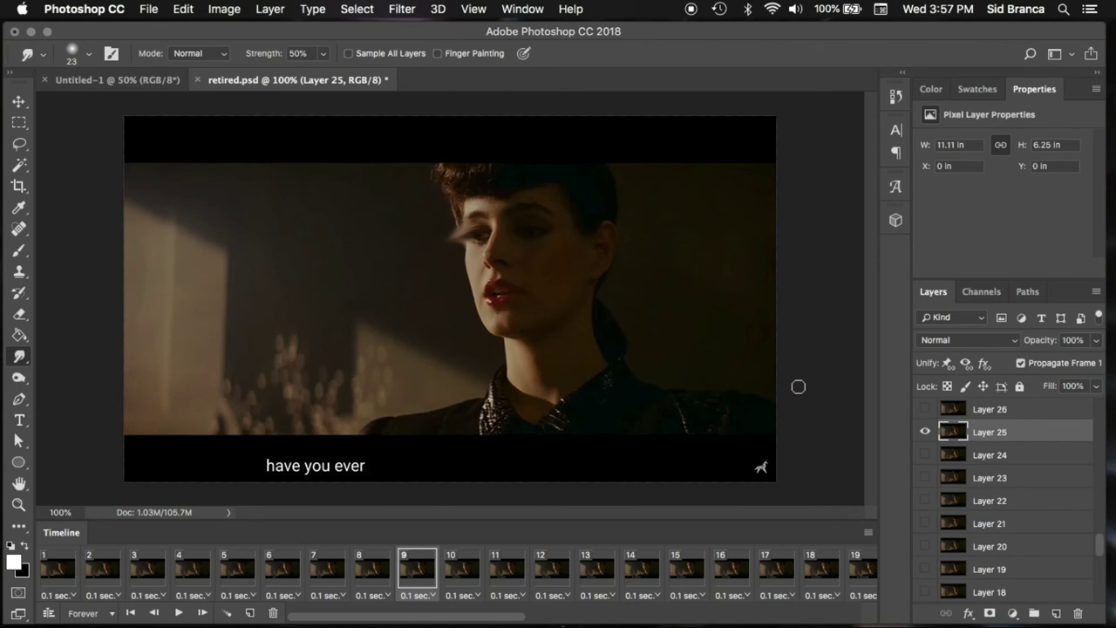
{"action": "left_click", "coordinate": [457, 567]}
Smudge the eye on Layer 27 in frame 11, then play the animation back.
{"action": "left_click", "coordinate": [1003, 411]}
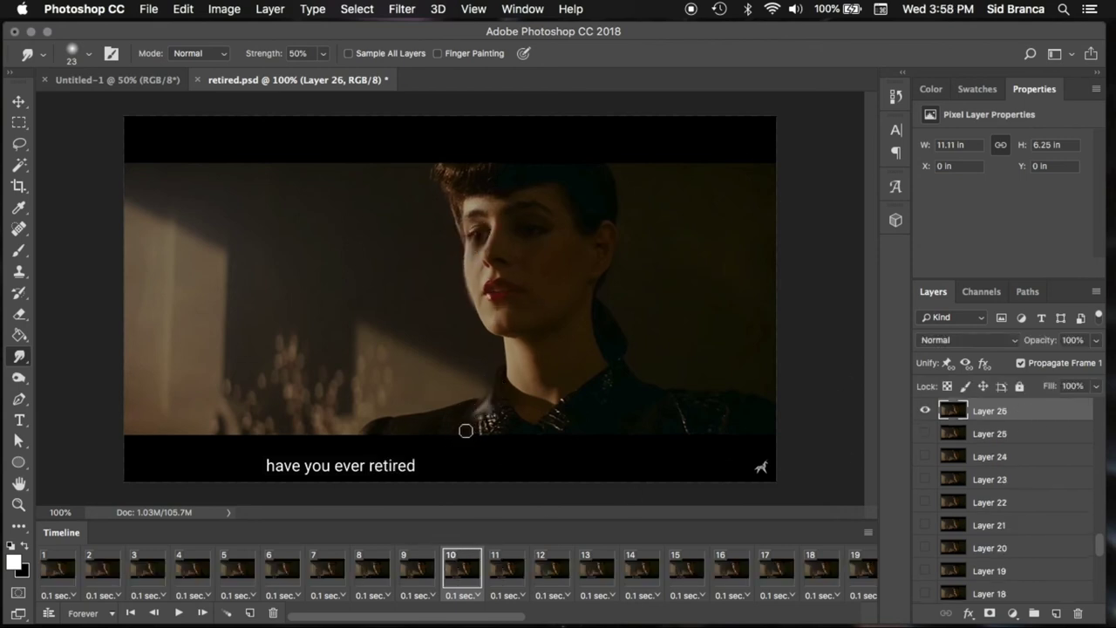
{"action": "left_click", "coordinate": [506, 568]}
{"action": "scroll", "coordinate": [942, 495], "scroll_direction": "up", "scroll_amount": 5}
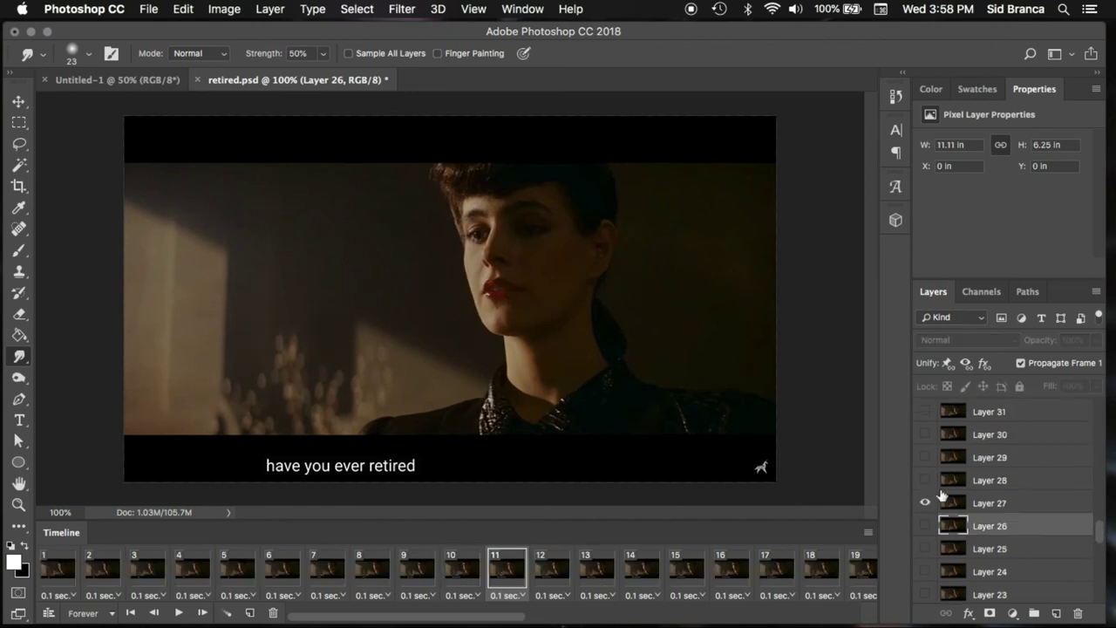
{"action": "left_click", "coordinate": [994, 562]}
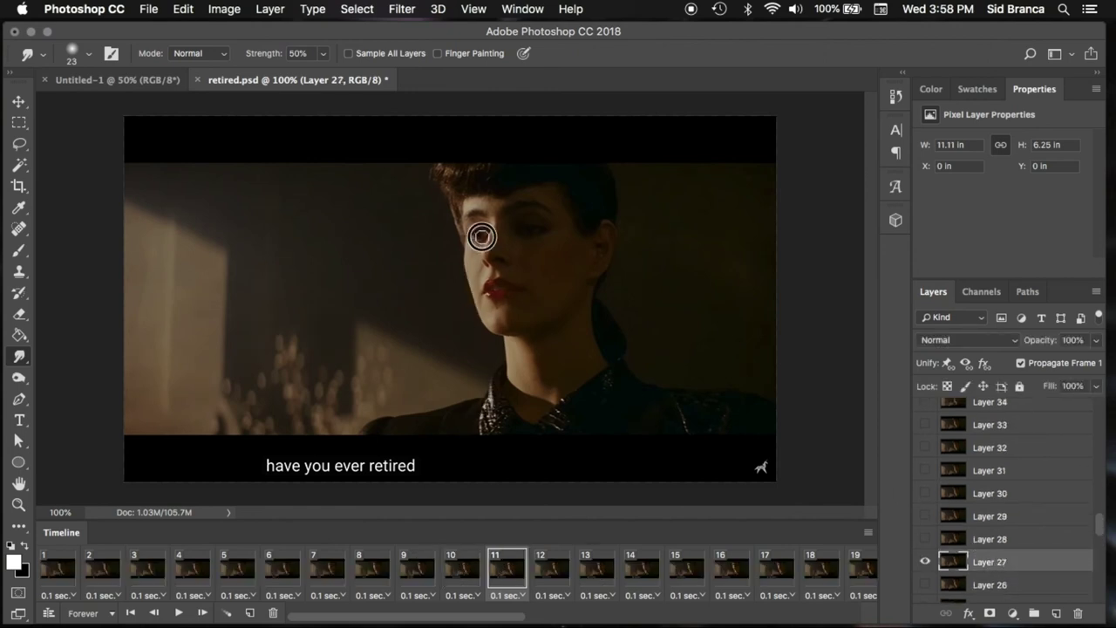
{"action": "mouse_move", "coordinate": [480, 236]}
{"action": "left_mouse_down"}
{"action": "mouse_move", "coordinate": [426, 257]}
{"action": "mouse_move", "coordinate": [466, 288]}
{"action": "left_mouse_up"}
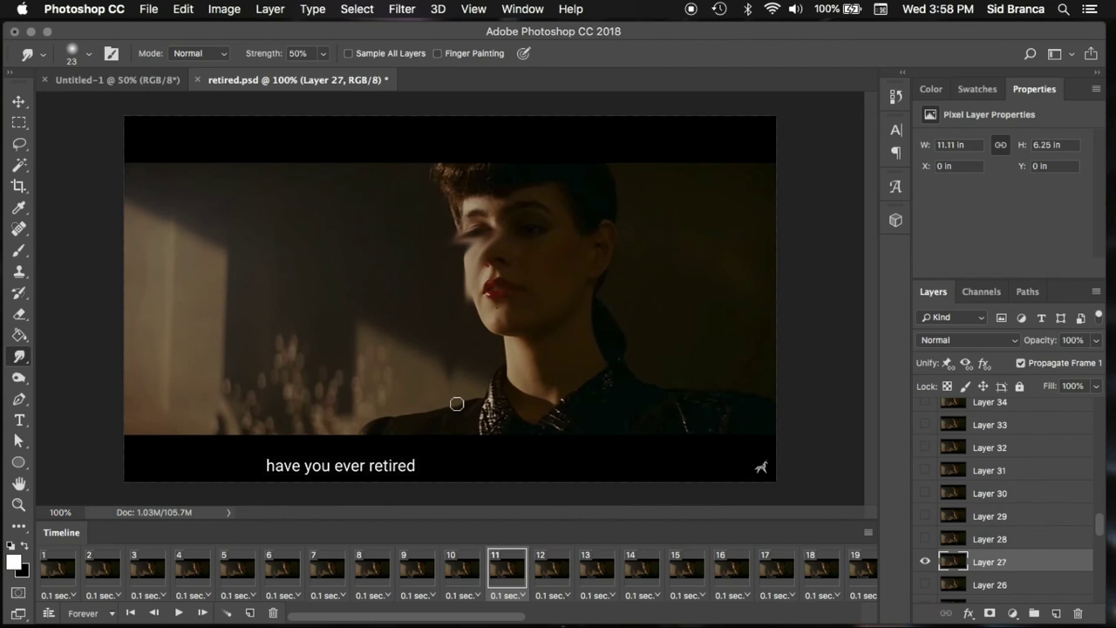
{"action": "left_click", "coordinate": [178, 613]}
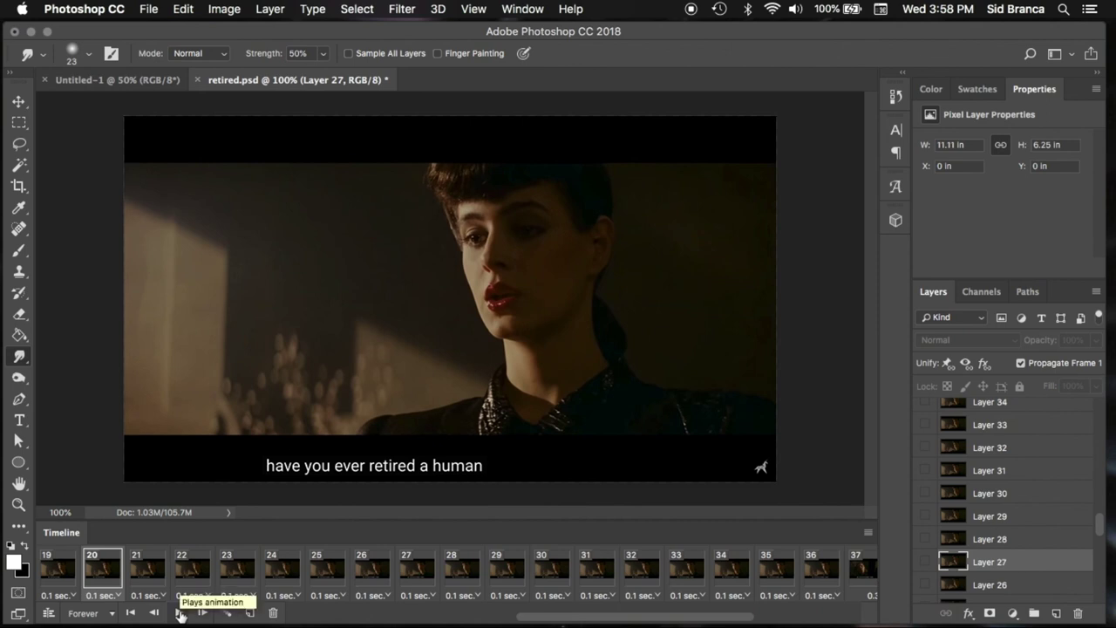
Step through frames 21, 22 and 23 ('have you ever retired a human by'), then scroll the timeline back to the start.
{"action": "scroll", "coordinate": [1018, 529], "scroll_direction": "up", "scroll_amount": 4}
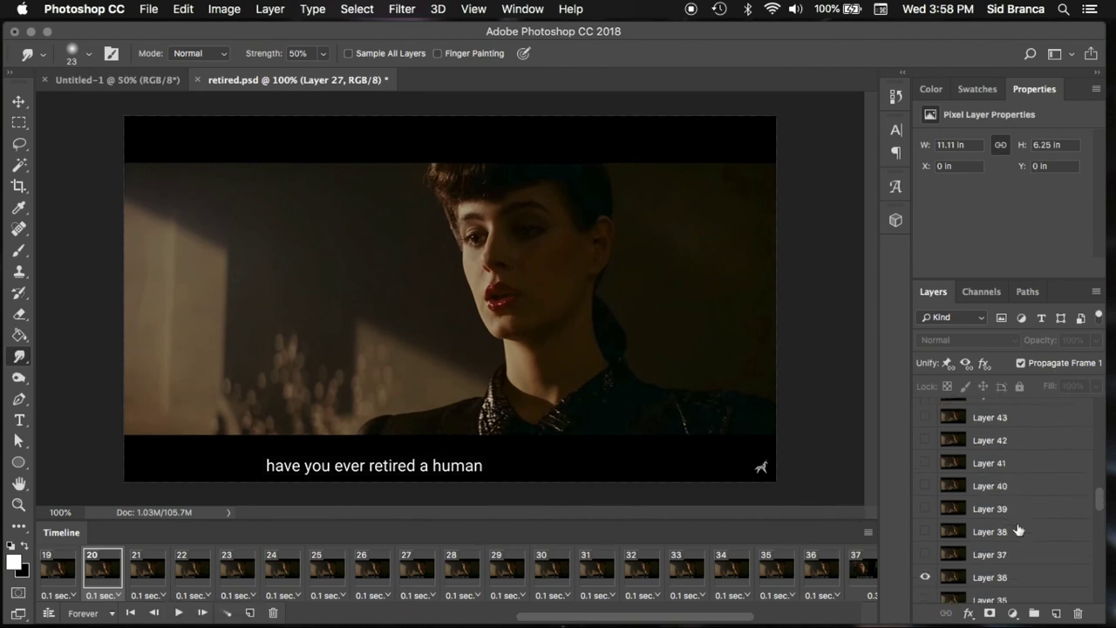
{"action": "scroll", "coordinate": [1018, 529], "scroll_direction": "down", "scroll_amount": 1}
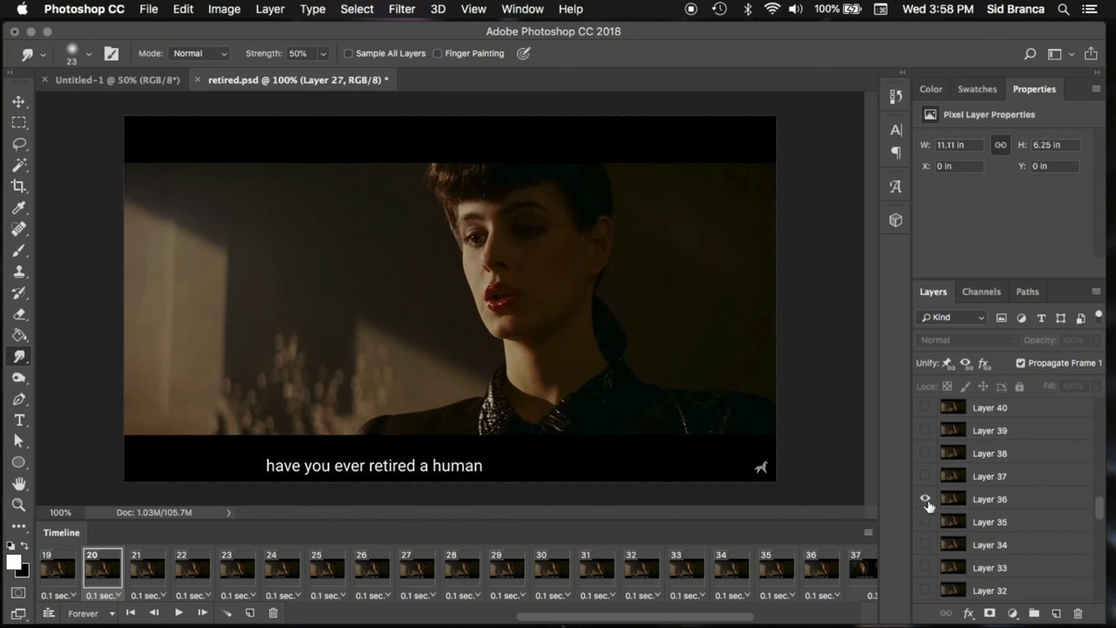
{"action": "scroll", "coordinate": [928, 504], "scroll_direction": "up", "scroll_amount": 5}
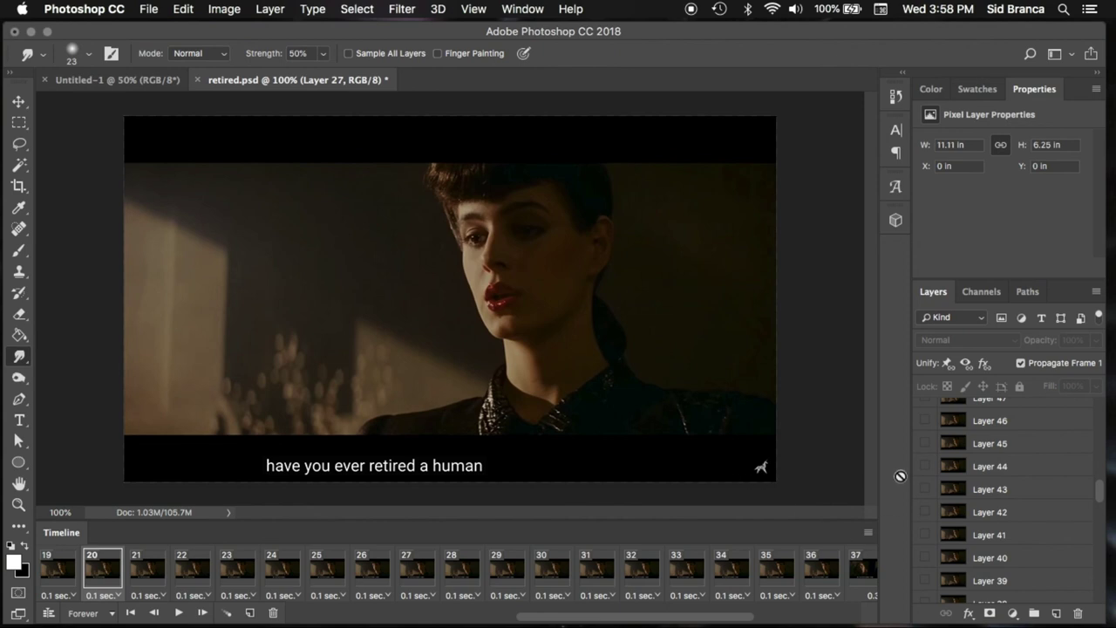
{"action": "scroll", "coordinate": [963, 512], "scroll_direction": "down", "scroll_amount": 5}
{"action": "left_click", "coordinate": [141, 572]}
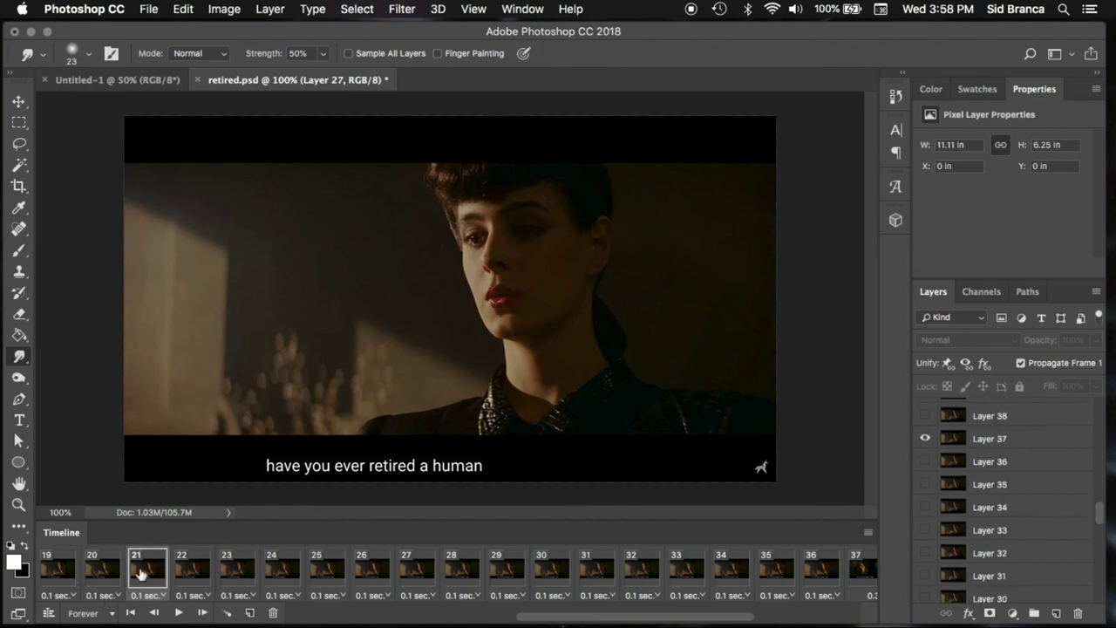
{"action": "left_click", "coordinate": [192, 572]}
{"action": "left_click", "coordinate": [237, 571]}
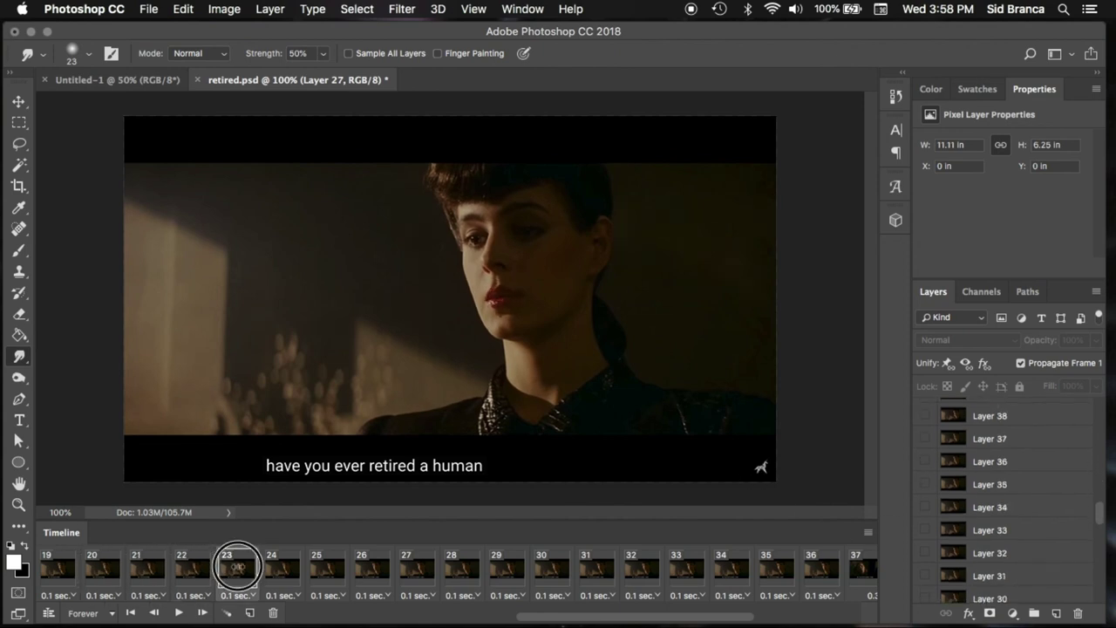
{"action": "scroll", "coordinate": [1043, 575], "scroll_direction": "up", "scroll_amount": 4}
{"action": "left_click_drag", "start_coordinate": [593, 616], "coordinate": [315, 604]}
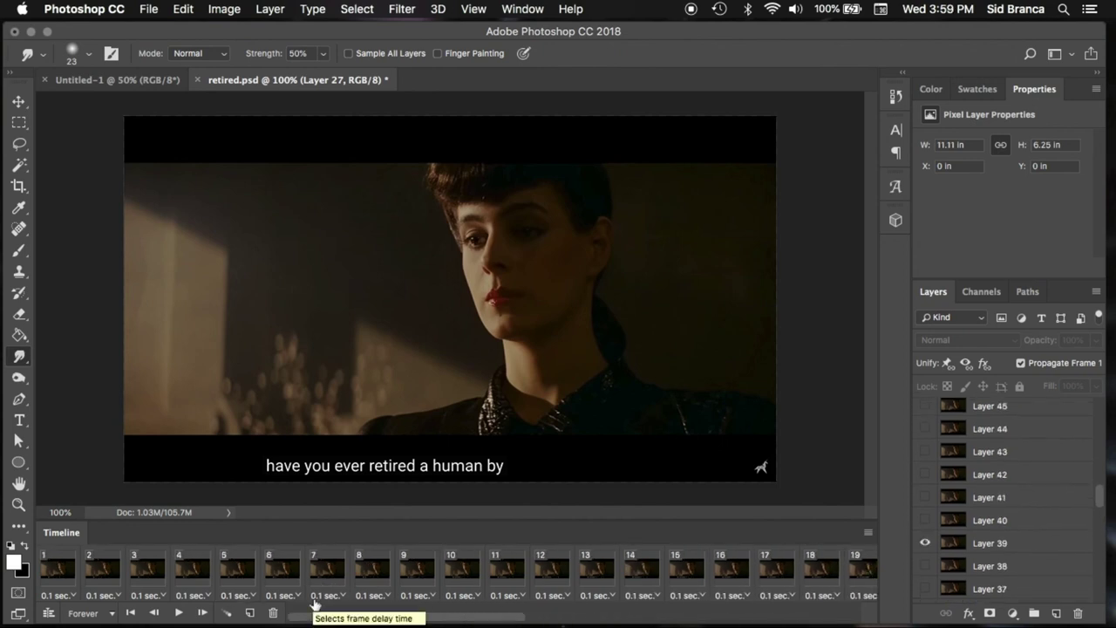
Hide Photoshop and preview retired2.gif in Finder's Quick Look.
{"action": "left_click", "coordinate": [30, 32]}
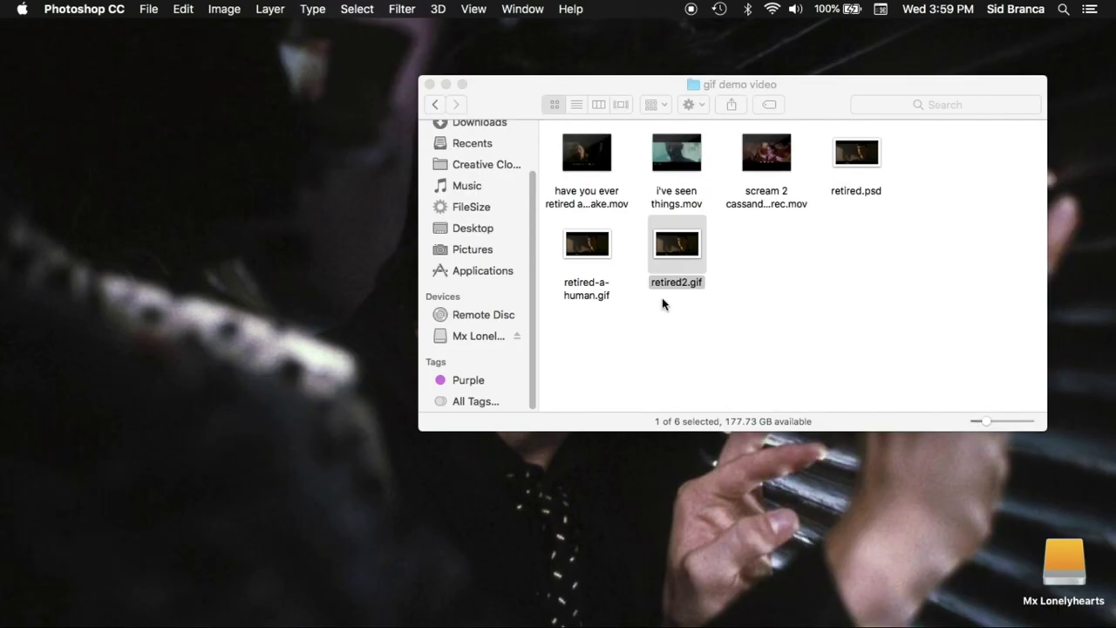
{"action": "left_click", "coordinate": [768, 324]}
{"action": "left_click", "coordinate": [672, 248]}
{"action": "key", "text": "space"}
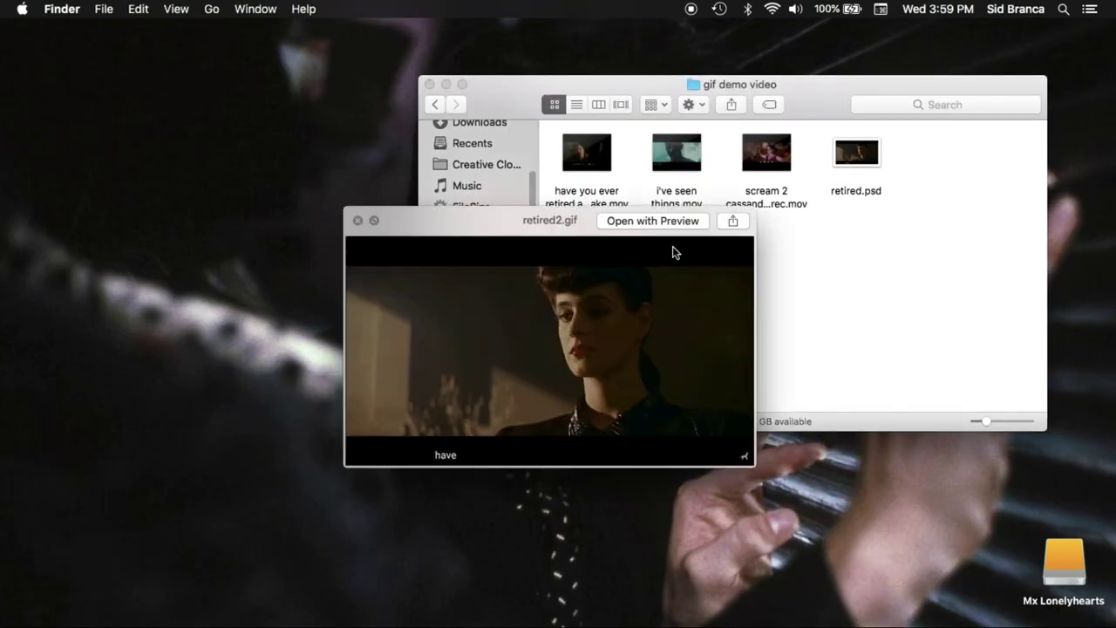